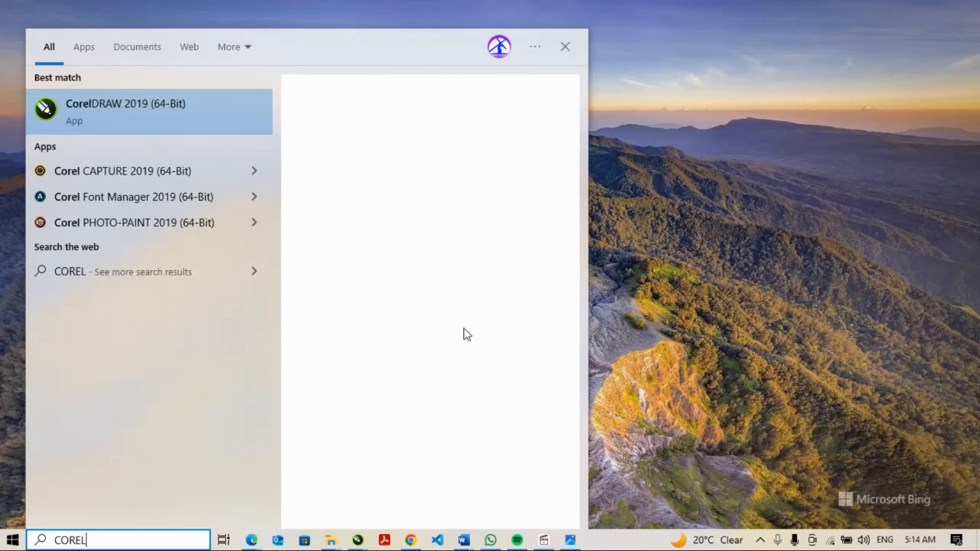
Launch CorelDRAW 2019 and create a 297 by 210 mm A4 document named 2024_NECO_BECE_ICT.
{"action": "left_click", "coordinate": [142, 112]}
{"action": "key", "text": "alt+Tab"}
{"action": "key", "text": "alt+Tab"}
{"action": "key", "text": "alt+Tab"}
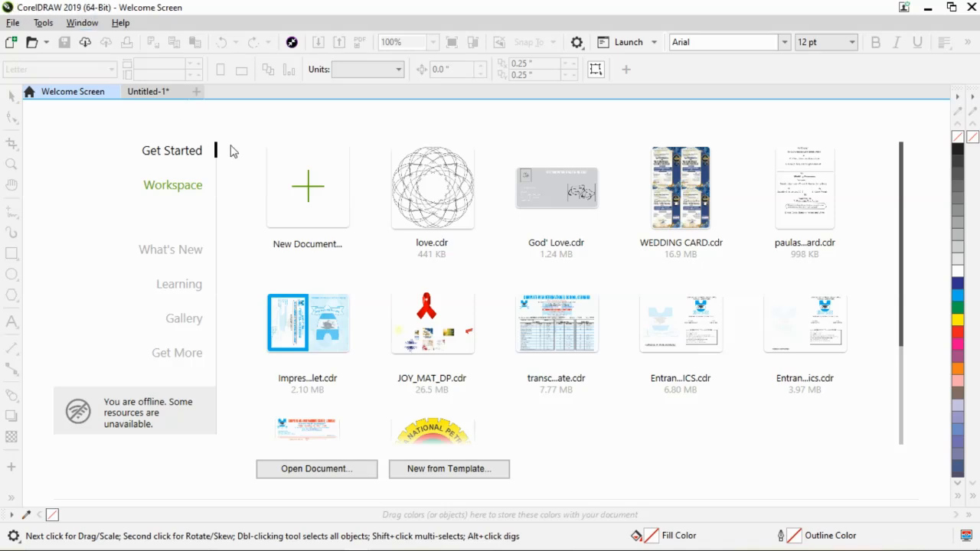
{"action": "left_click", "coordinate": [327, 202]}
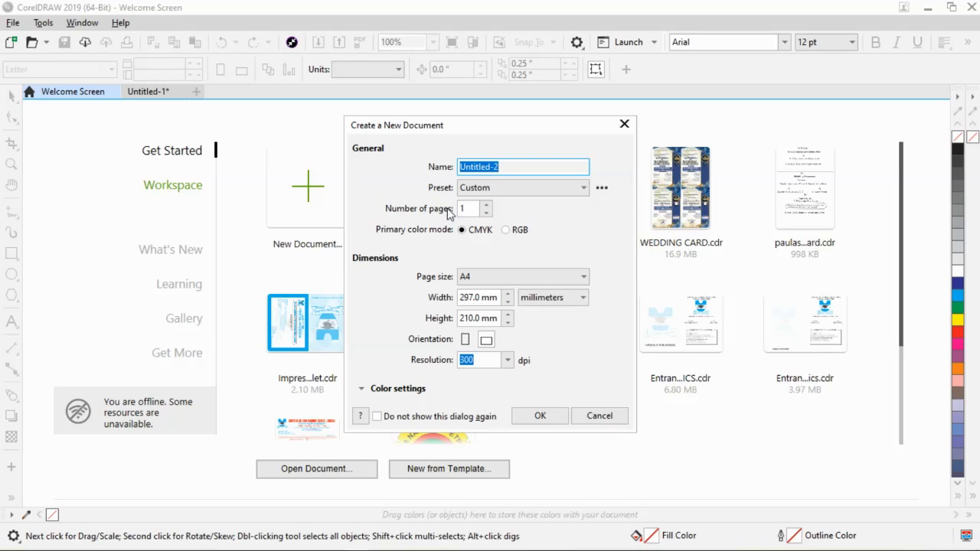
{"action": "type", "text": "2024_NECO_BECE_ICT"}
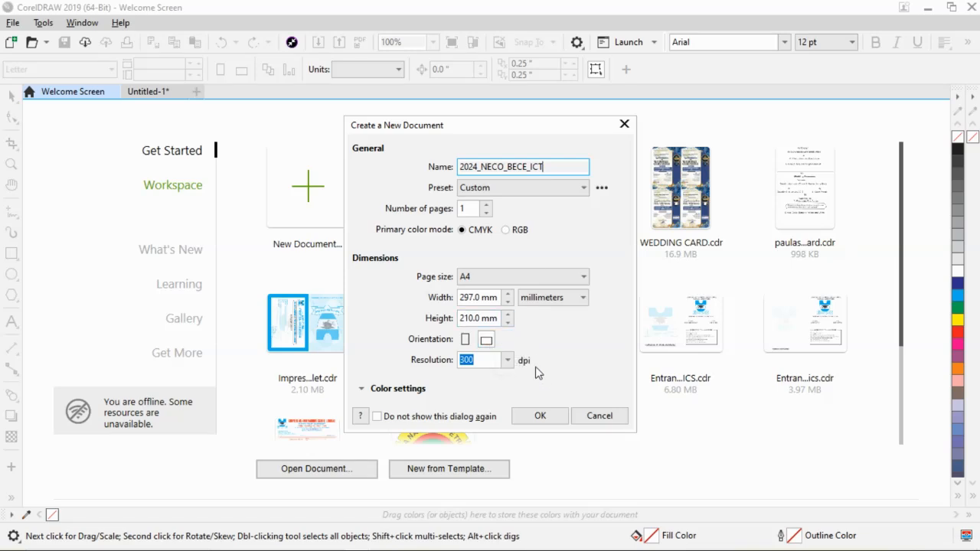
{"action": "left_click", "coordinate": [540, 416]}
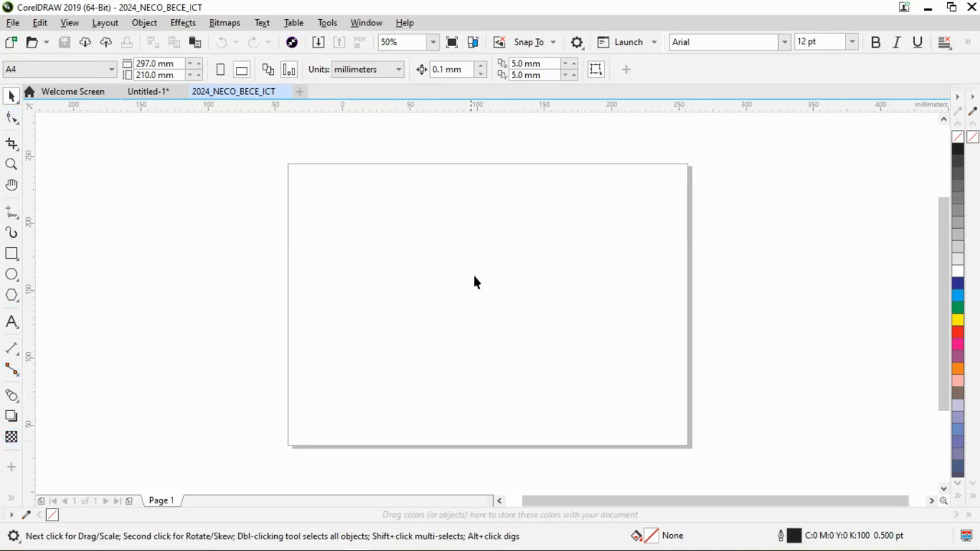
Switch to the Word exam document, read the student card's font instructions and layout, and return to CorelDRAW.
{"action": "key", "text": "alt+Tab"}
{"action": "key", "text": "alt+Tab"}
{"action": "key", "text": "alt+Tab"}
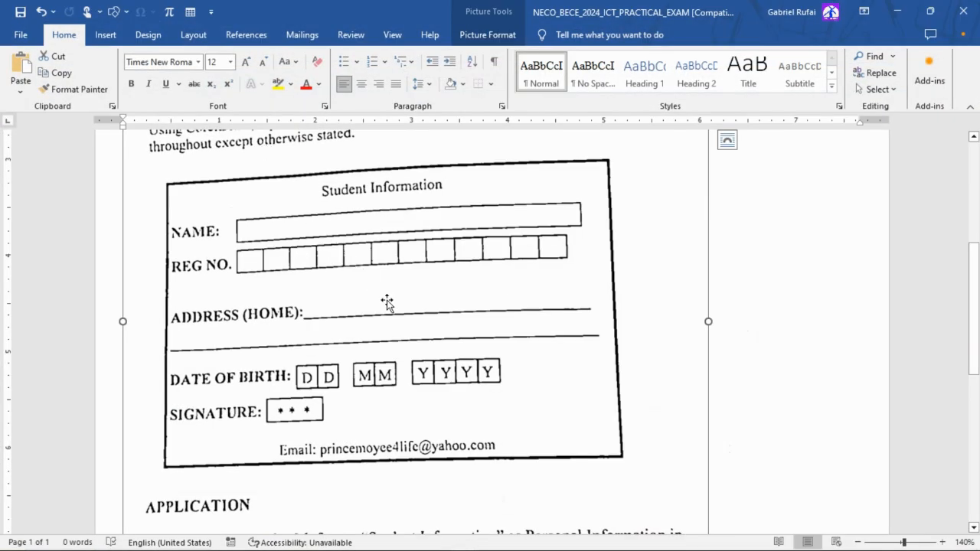
{"action": "scroll", "coordinate": [272, 236], "scroll_direction": "up", "scroll_amount": 1}
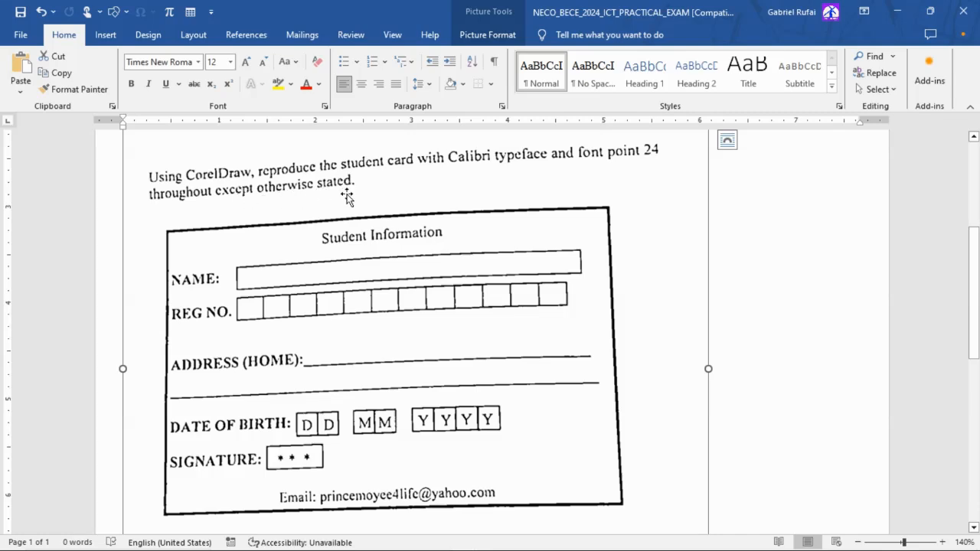
{"action": "key", "text": "alt+Tab"}
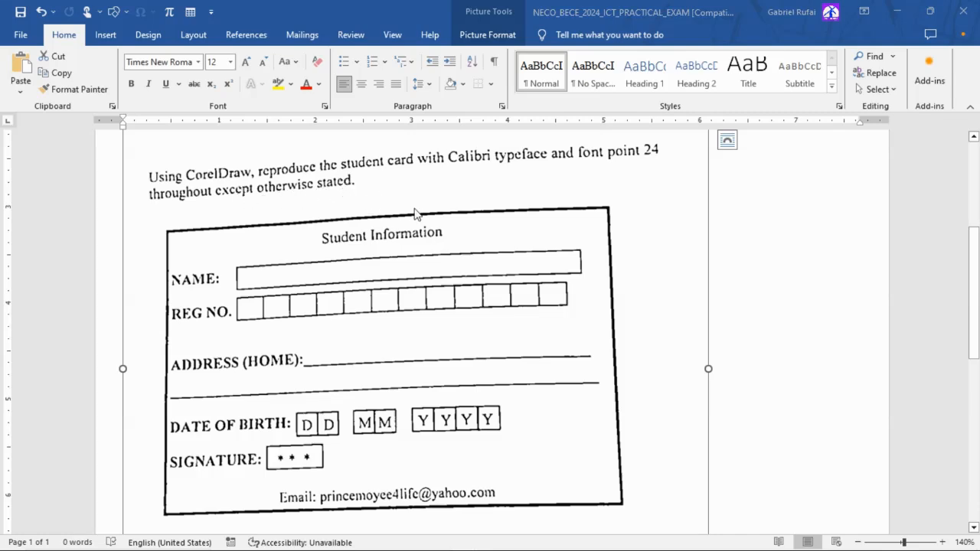
{"action": "key", "text": "alt+Tab"}
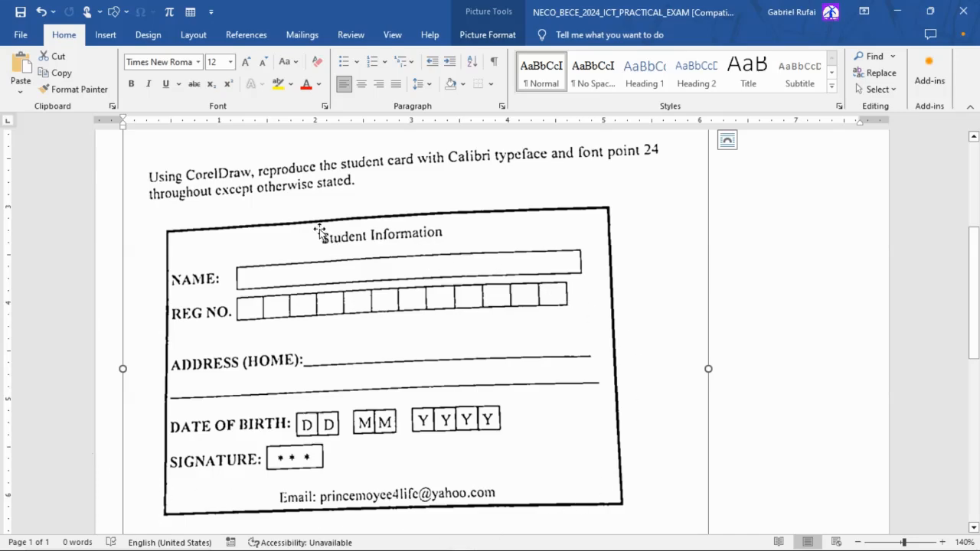
{"action": "key", "text": "alt+Tab"}
{"action": "key", "text": "alt+Tab"}
{"action": "key", "text": "alt+Tab"}
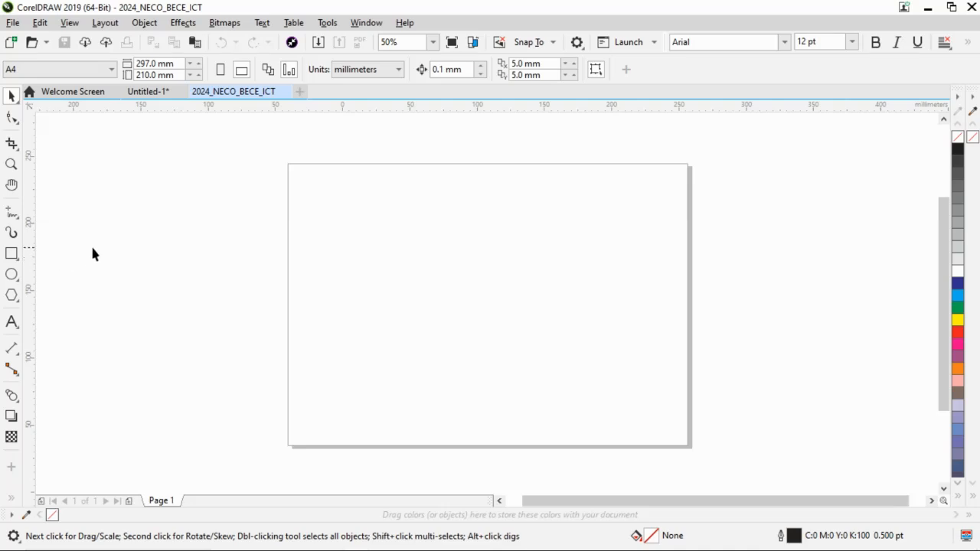
Draw the card's outer rectangle, about 212 mm wide and 130 mm high, in the middle of the page.
{"action": "left_click", "coordinate": [12, 254]}
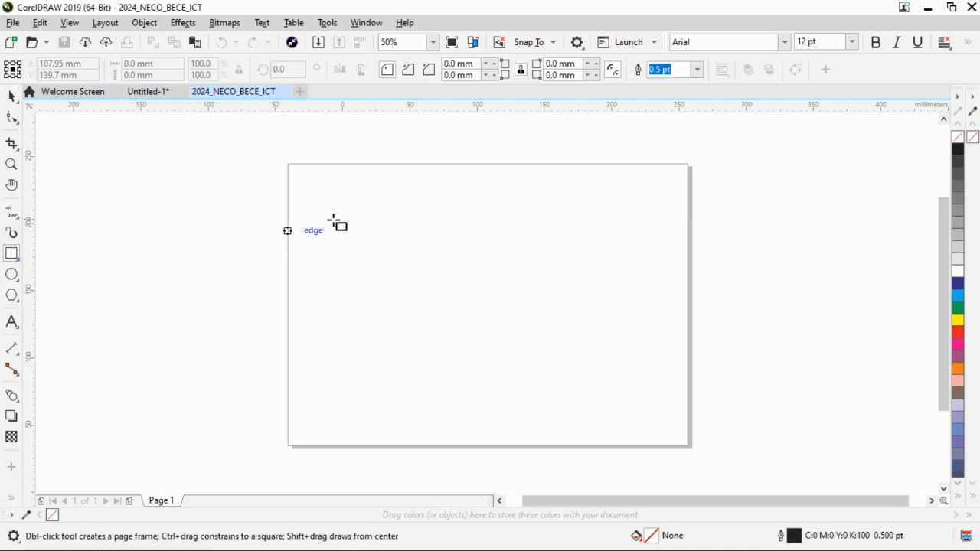
{"action": "mouse_move", "coordinate": [352, 209]}
{"action": "left_mouse_down"}
{"action": "mouse_move", "coordinate": [476, 284]}
{"action": "mouse_move", "coordinate": [580, 316]}
{"action": "mouse_move", "coordinate": [610, 334]}
{"action": "mouse_move", "coordinate": [637, 382]}
{"action": "left_mouse_up"}
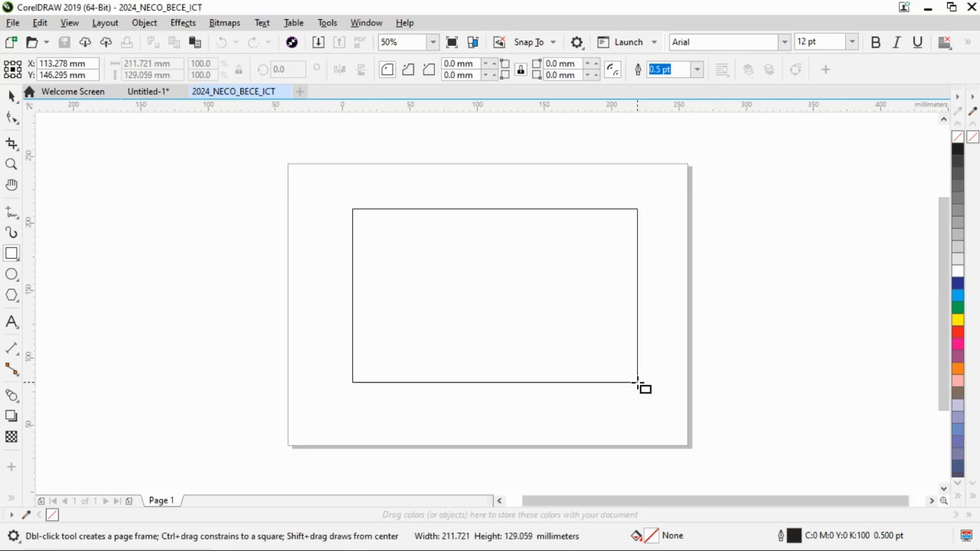
{"action": "left_click_drag", "start_coordinate": [637, 383], "coordinate": [637, 383]}
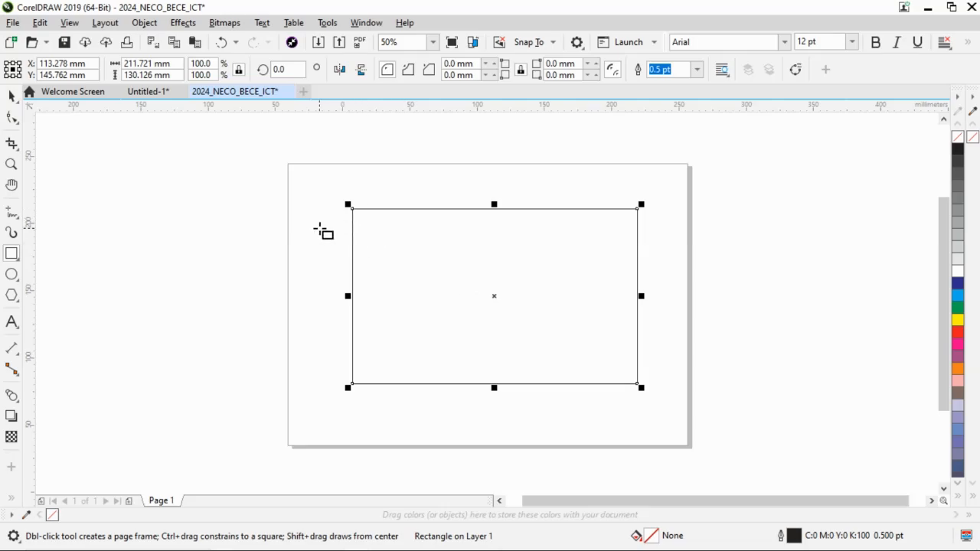
{"action": "key", "text": "alt+Tab"}
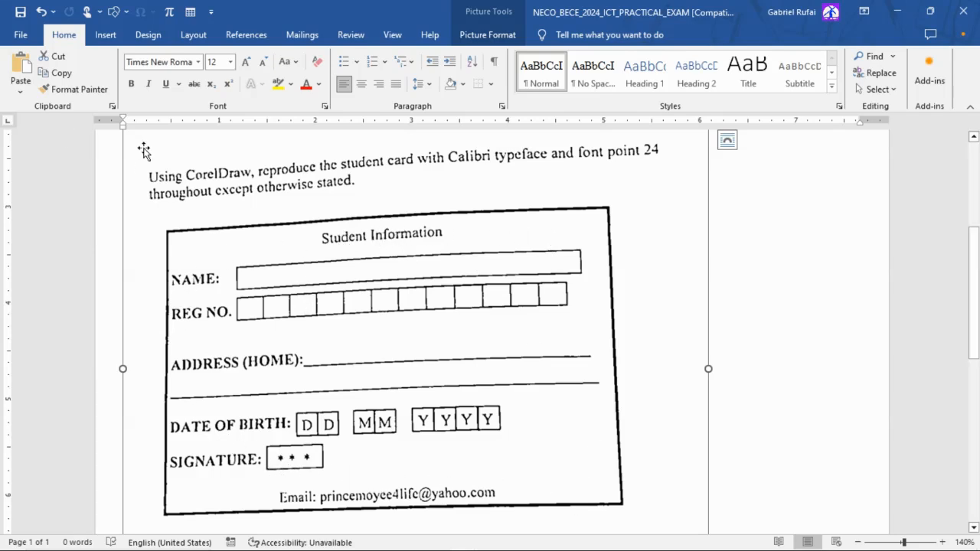
{"action": "key", "text": "alt+Tab"}
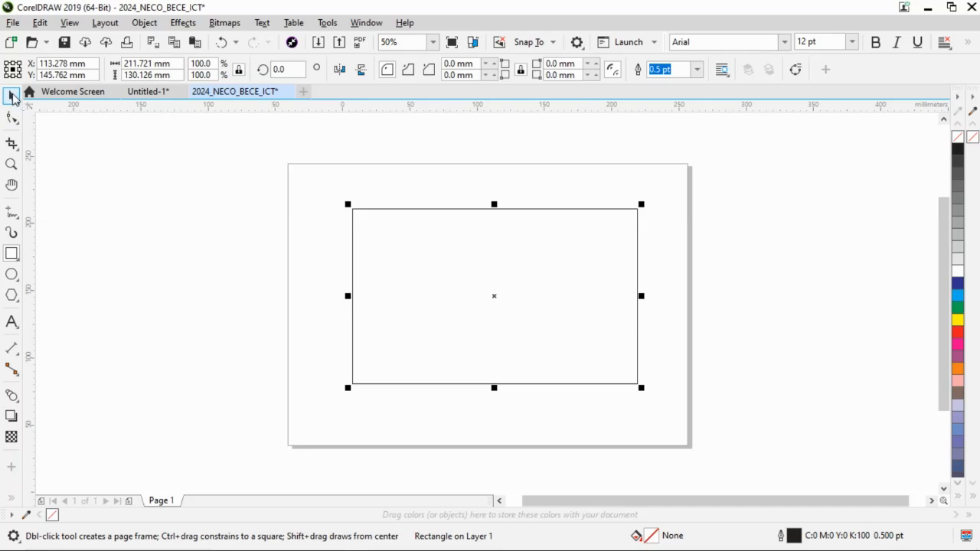
{"action": "left_click", "coordinate": [12, 96]}
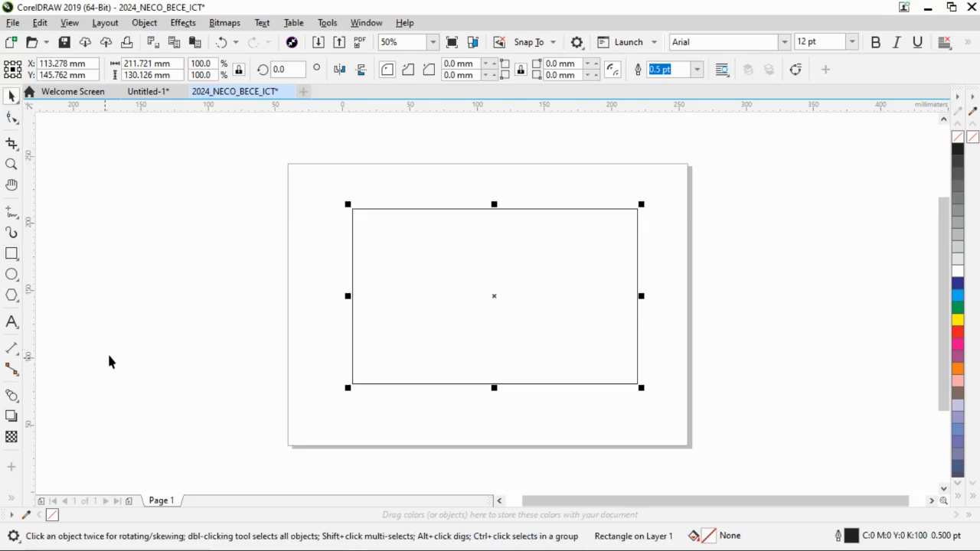
Following the sample card in Word, add the artistic text heading "Student Information" at the rectangle's upper edge.
{"action": "key", "text": "alt+Tab"}
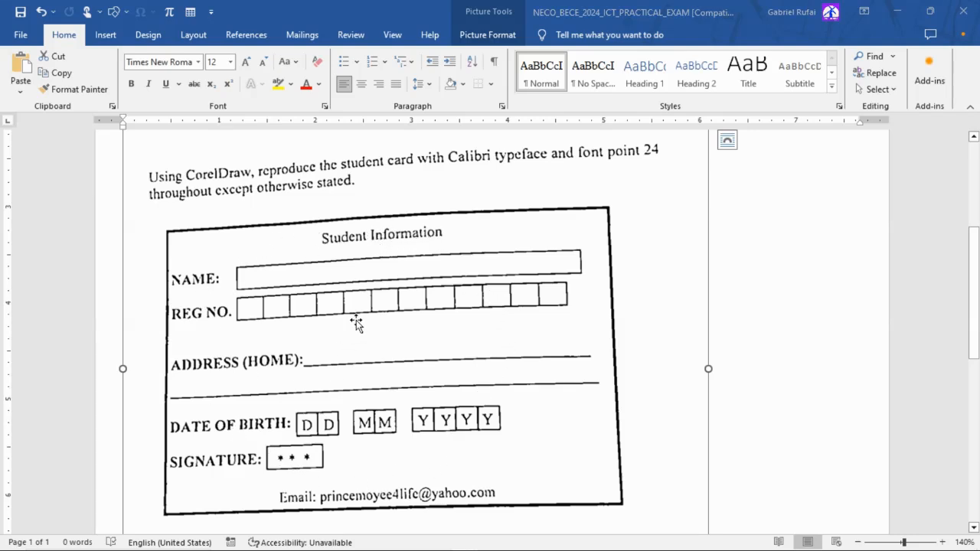
{"action": "key", "text": "alt+Tab"}
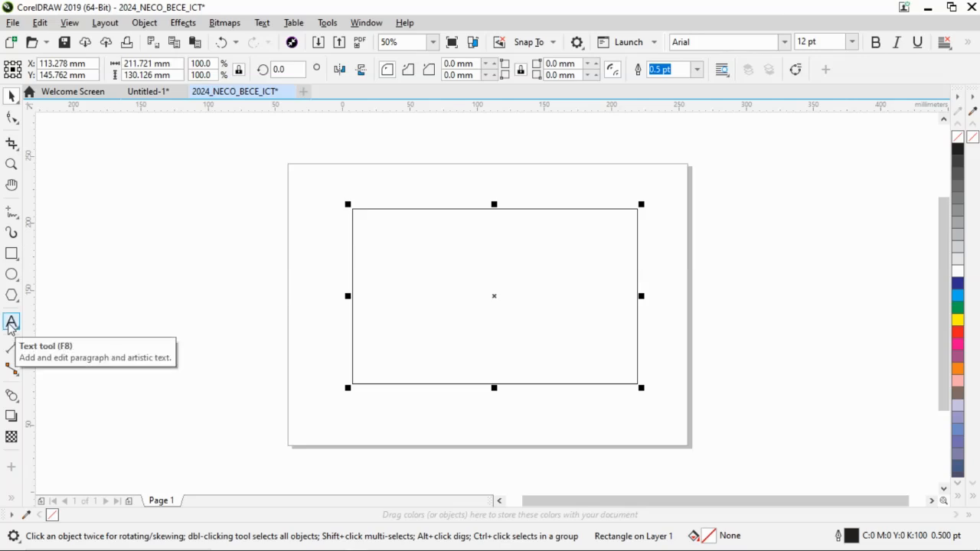
{"action": "left_click", "coordinate": [12, 322]}
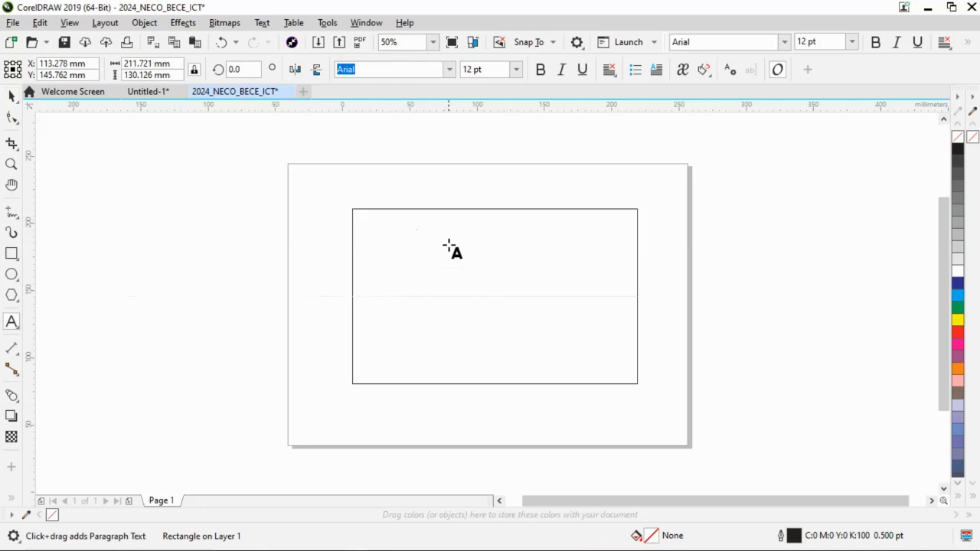
{"action": "left_click", "coordinate": [433, 219]}
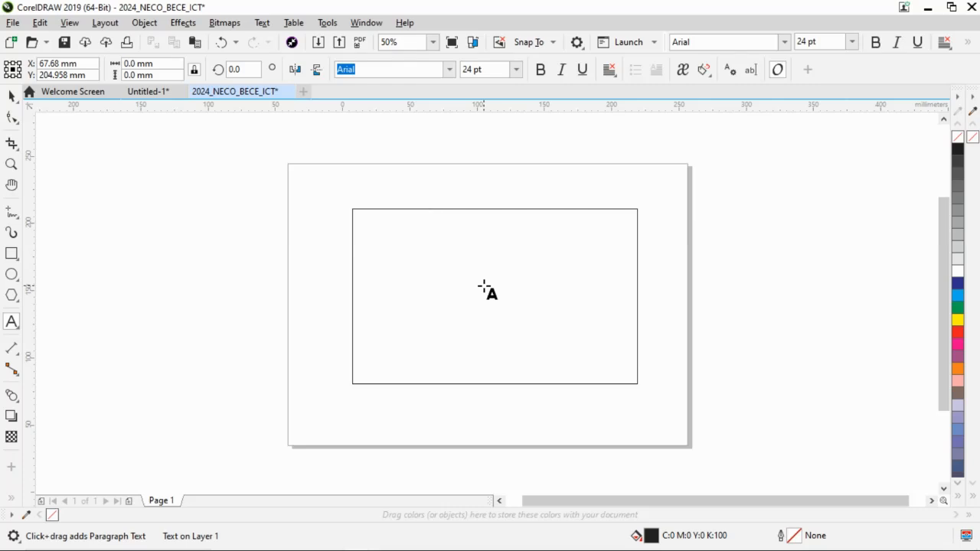
{"action": "type", "text": "Stue"}
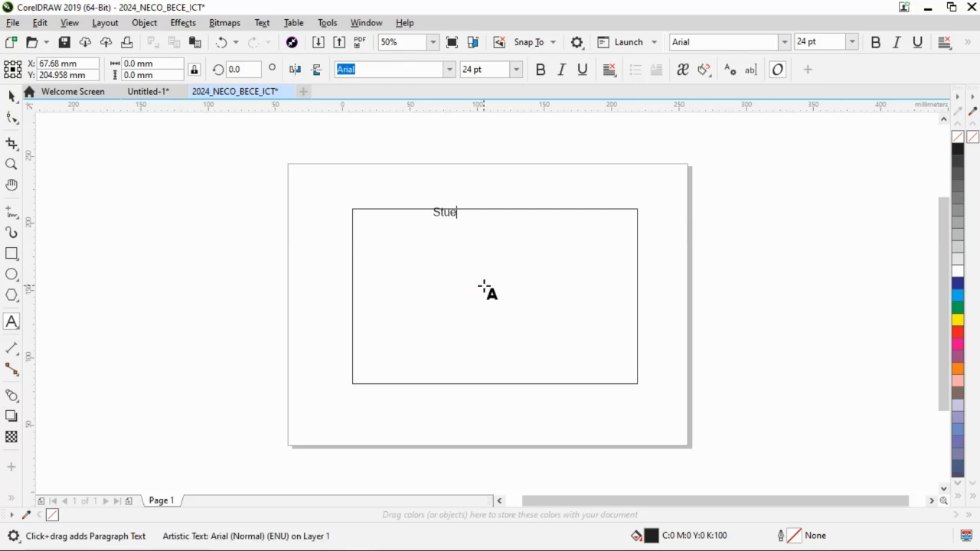
{"action": "key", "text": "BackSpace"}
{"action": "type", "text": "dent"}
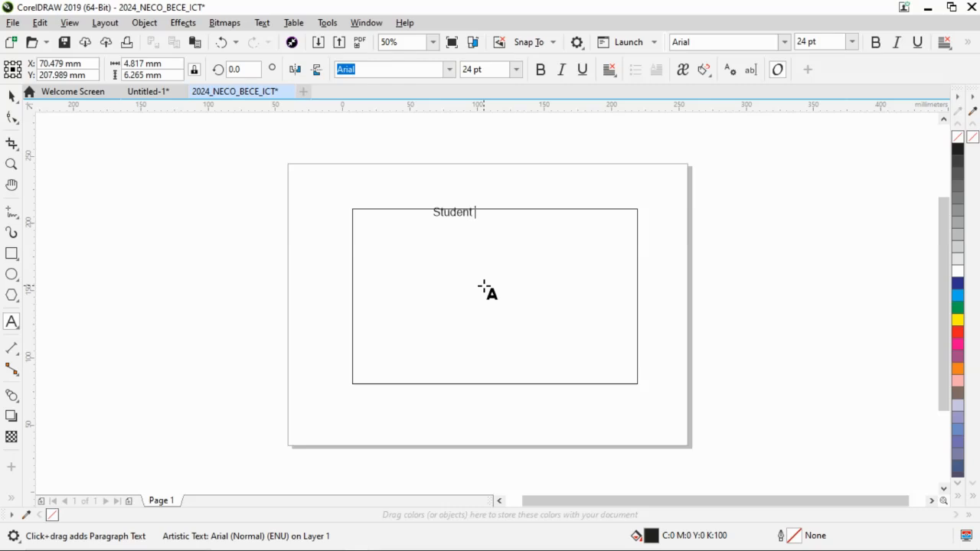
{"action": "type", "text": " Information"}
{"action": "left_click", "coordinate": [12, 96]}
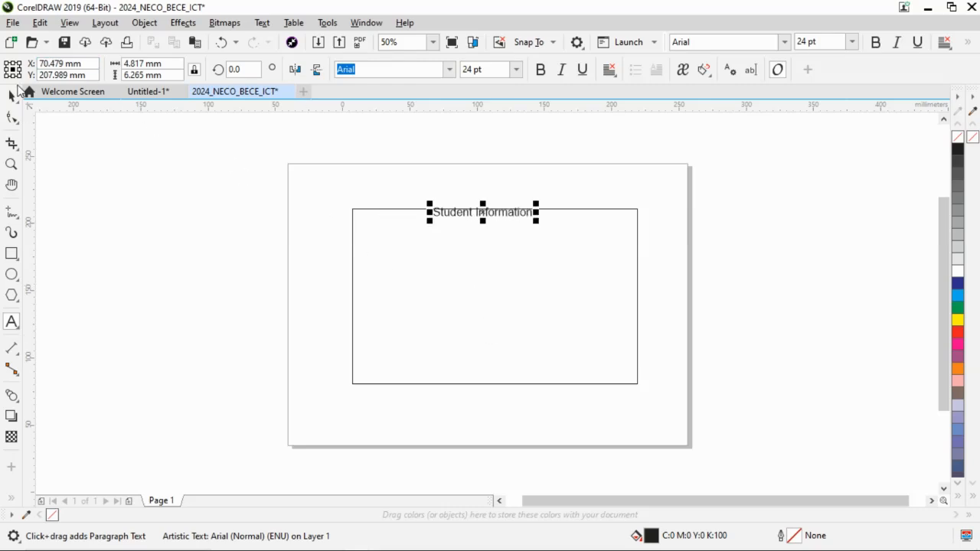
{"action": "left_click", "coordinate": [11, 96]}
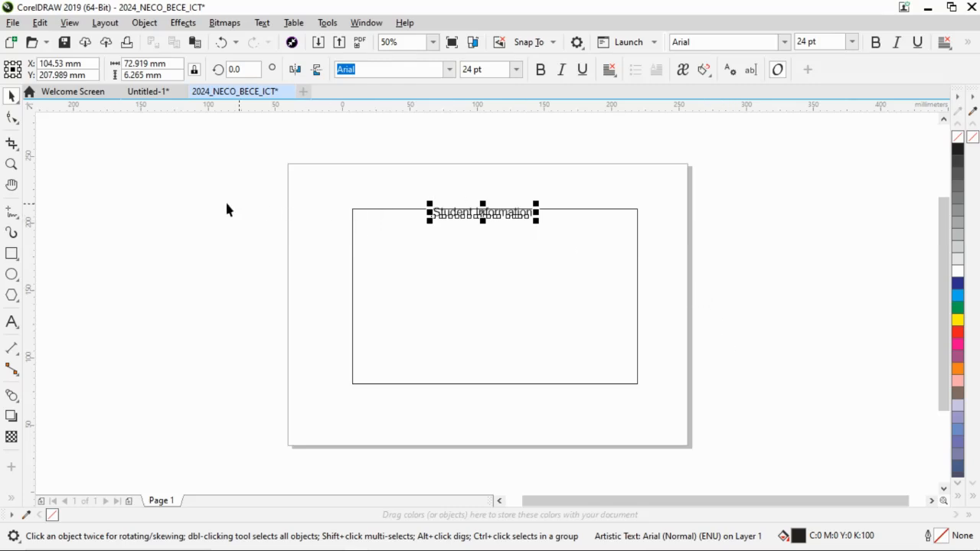
Move the "Student Information" heading inside the rectangle, roughly centred just below its upper edge.
{"action": "left_click", "coordinate": [11, 164]}
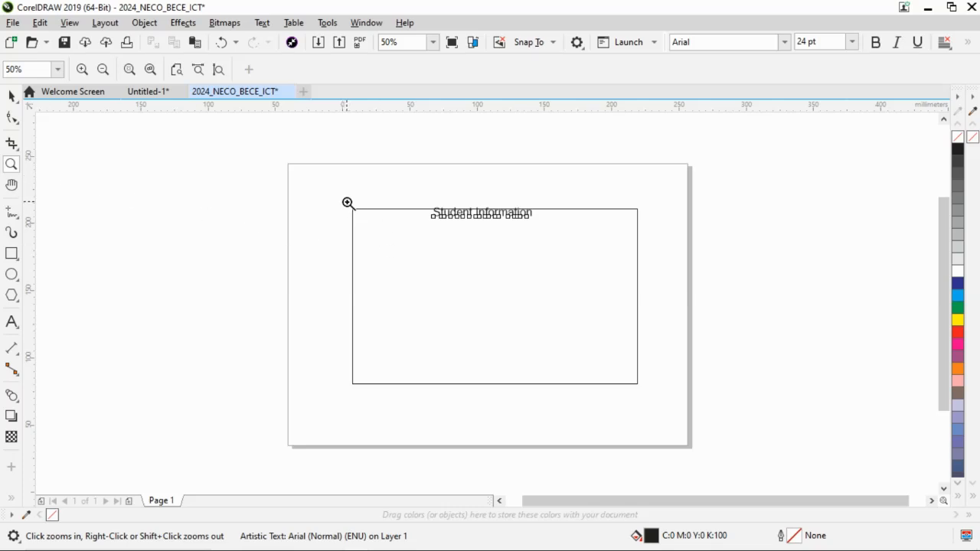
{"action": "left_click_drag", "start_coordinate": [348, 203], "coordinate": [645, 390]}
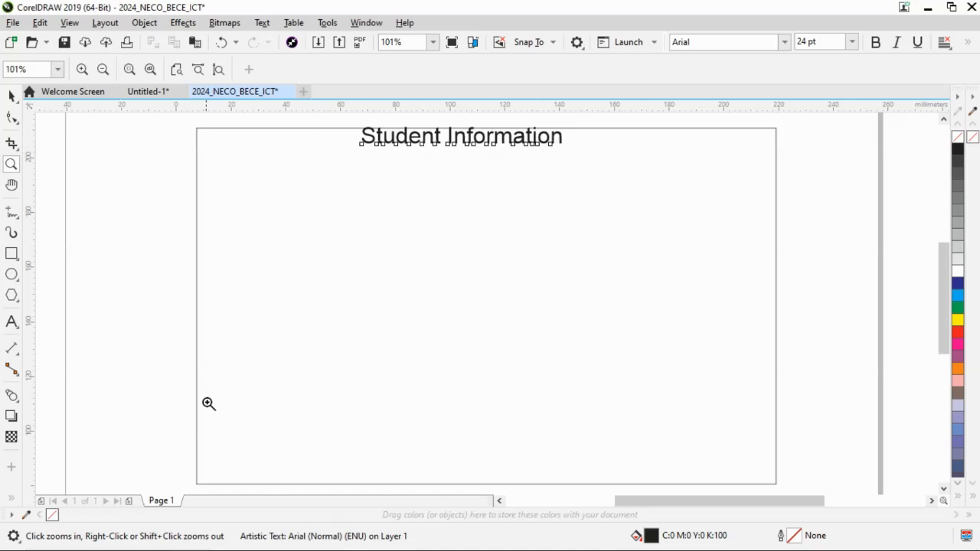
{"action": "left_click", "coordinate": [12, 95]}
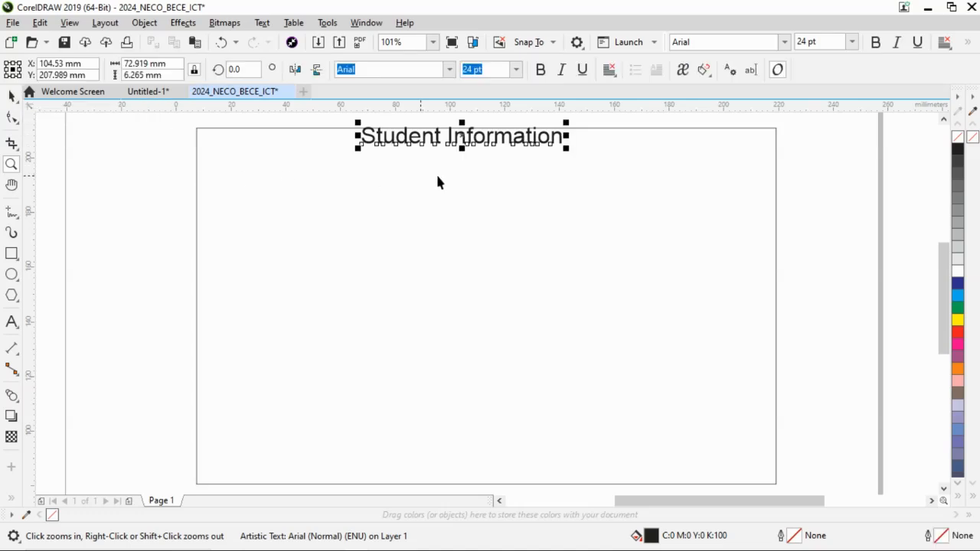
{"action": "left_click_drag", "start_coordinate": [474, 145], "coordinate": [511, 157]}
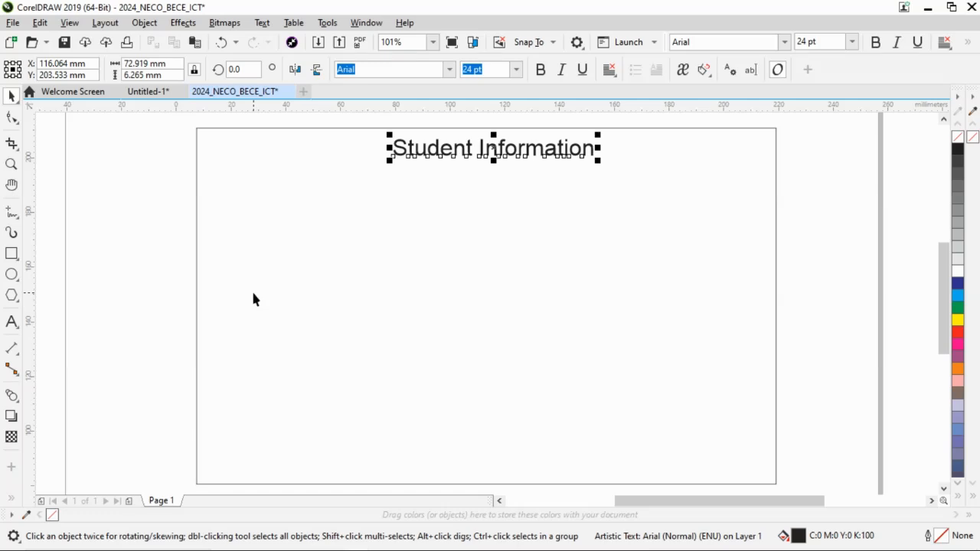
Following the sample card in Word, start an artistic text block in CorelDRAW below the heading with the lines "NAME:" and "REG NO.".
{"action": "key", "text": "alt+Tab"}
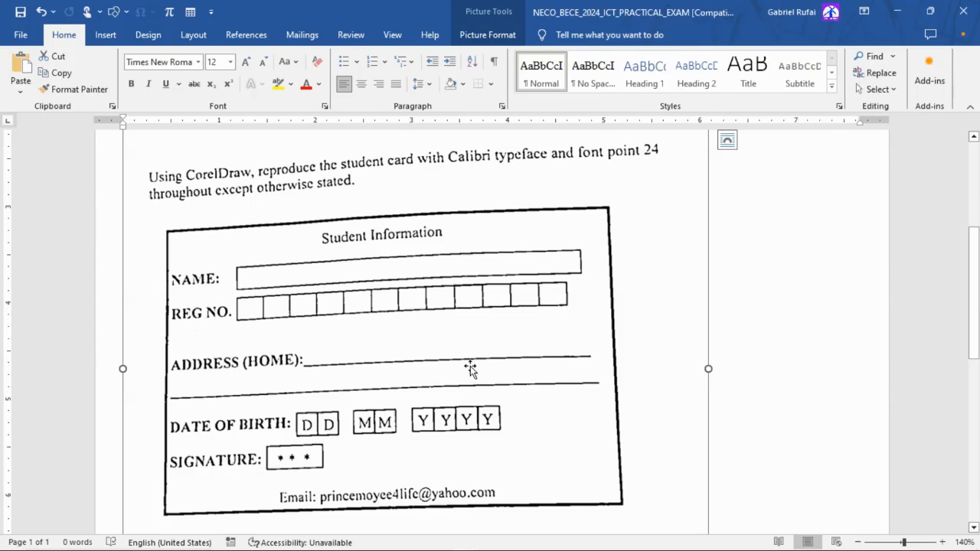
{"action": "key", "text": "alt+Tab"}
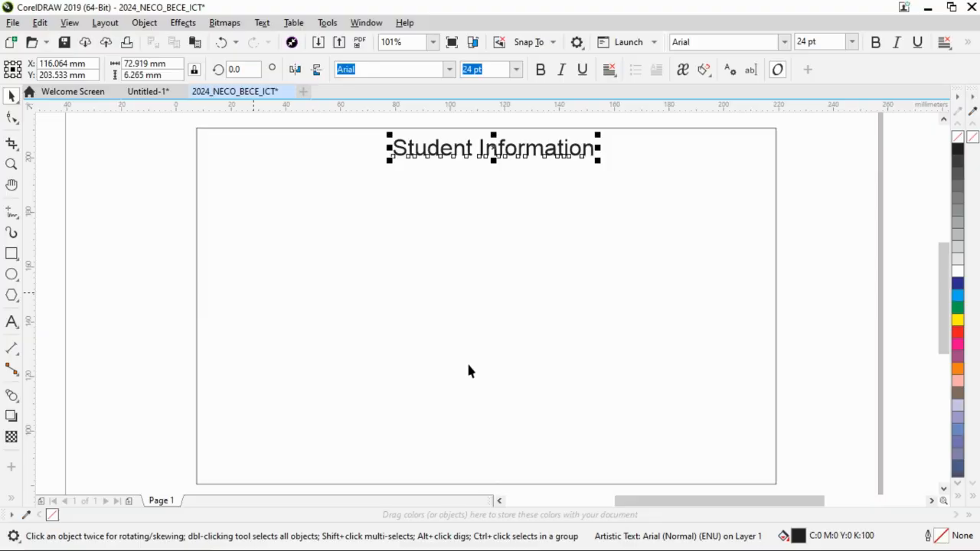
{"action": "left_click", "coordinate": [14, 324]}
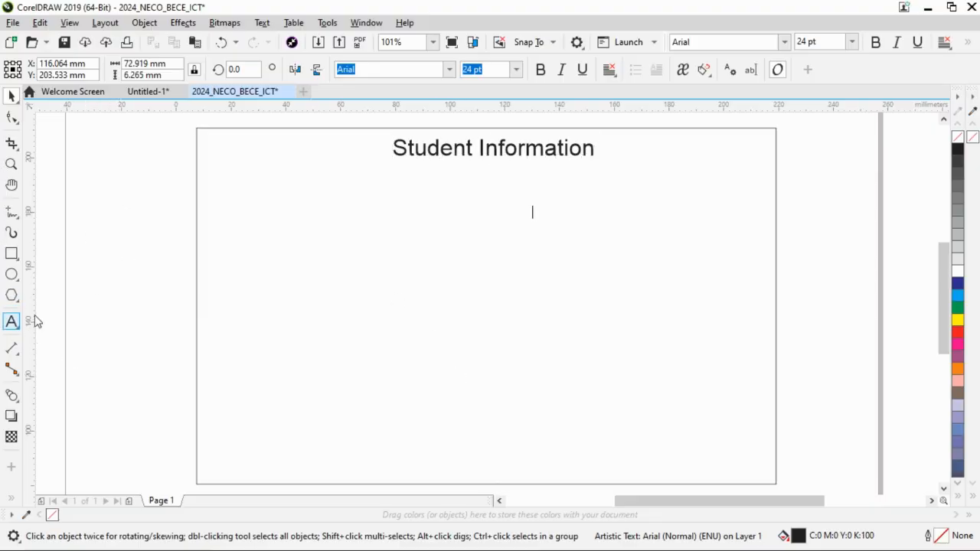
{"action": "left_click", "coordinate": [209, 205]}
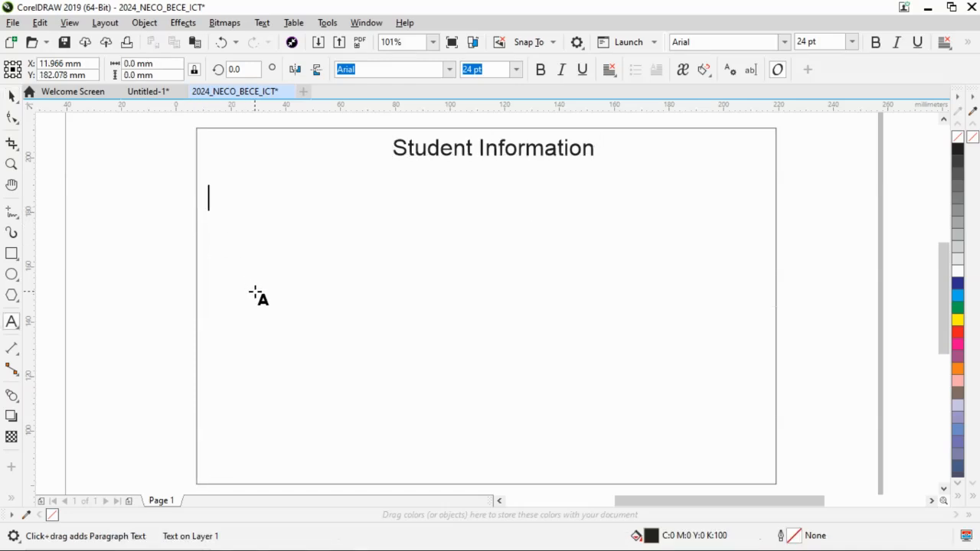
{"action": "type", "text": "n"}
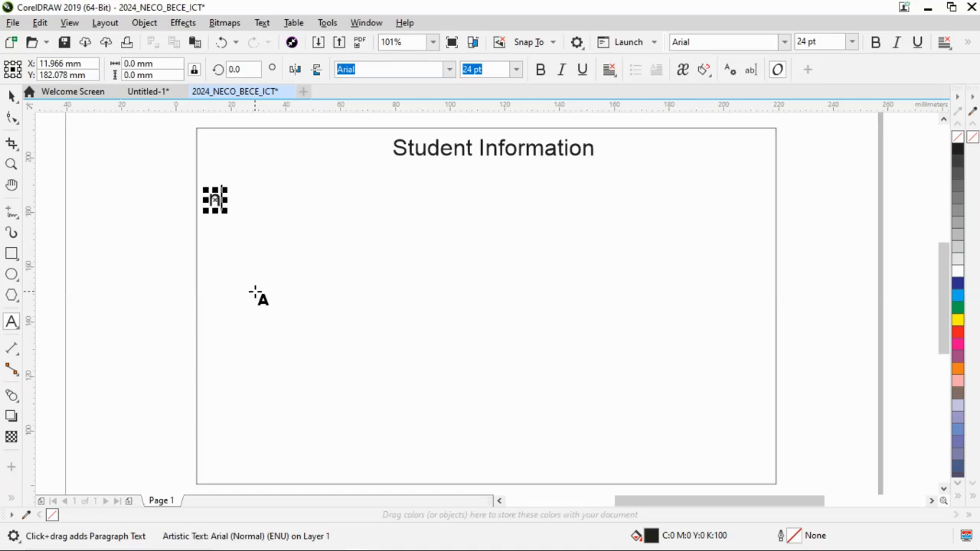
{"action": "key", "text": "BackSpace"}
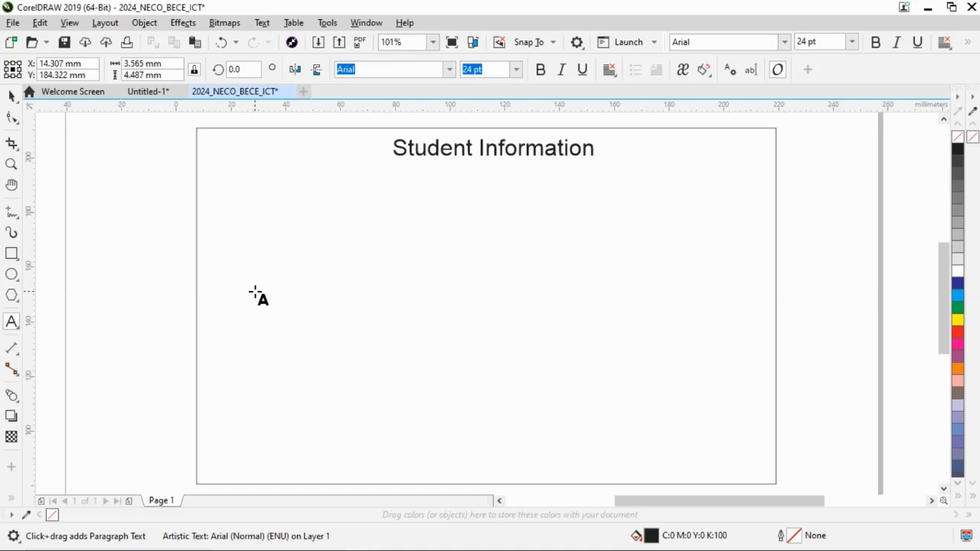
{"action": "type", "text": "NAME:"}
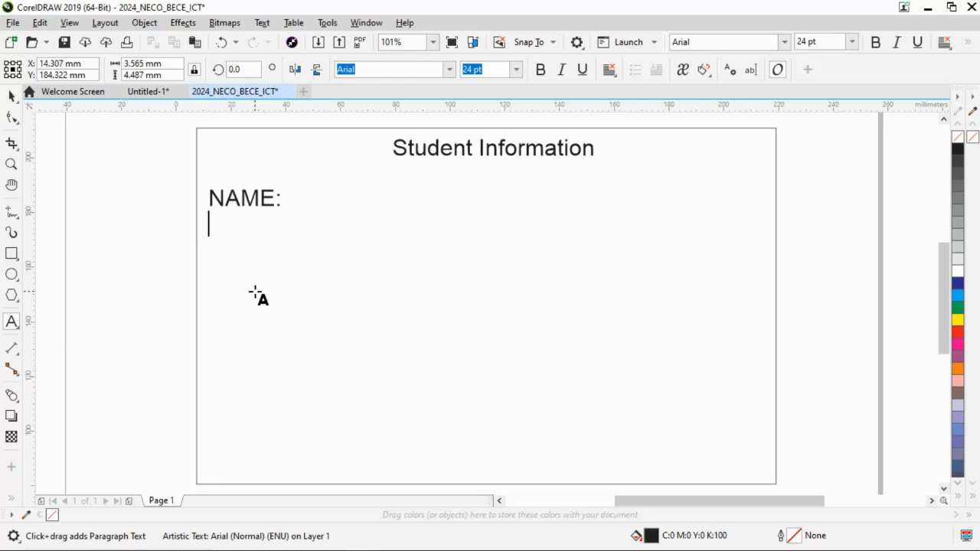
{"action": "key", "text": "Return"}
{"action": "type", "text": "REG "}
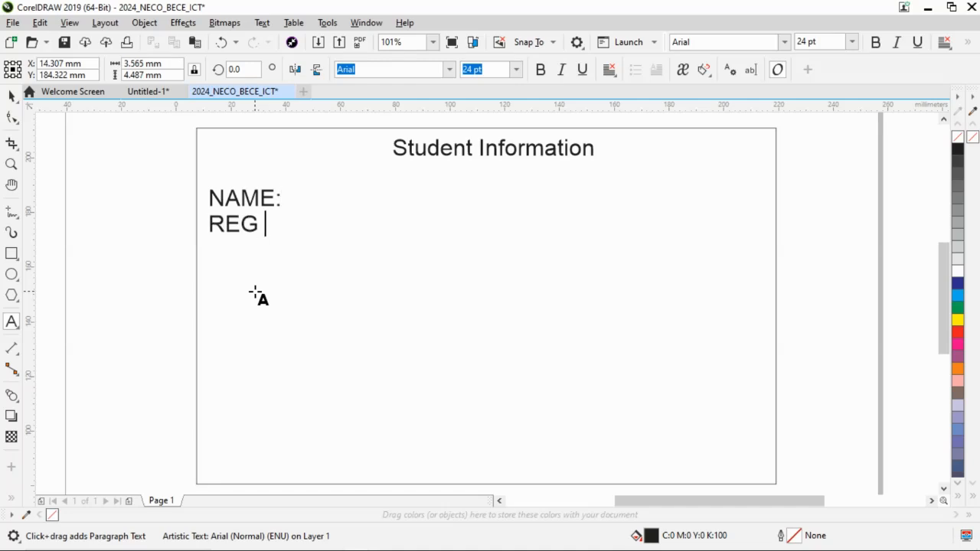
{"action": "type", "text": "NO."}
{"action": "key", "text": "Return"}
Add the lines "ADDRESS (HOME):", "DATE OF BIRTH:" and "SIGNATURE:" to the label text block and compare it with the sample card in Word.
{"action": "type", "text": "ADDRESS "}
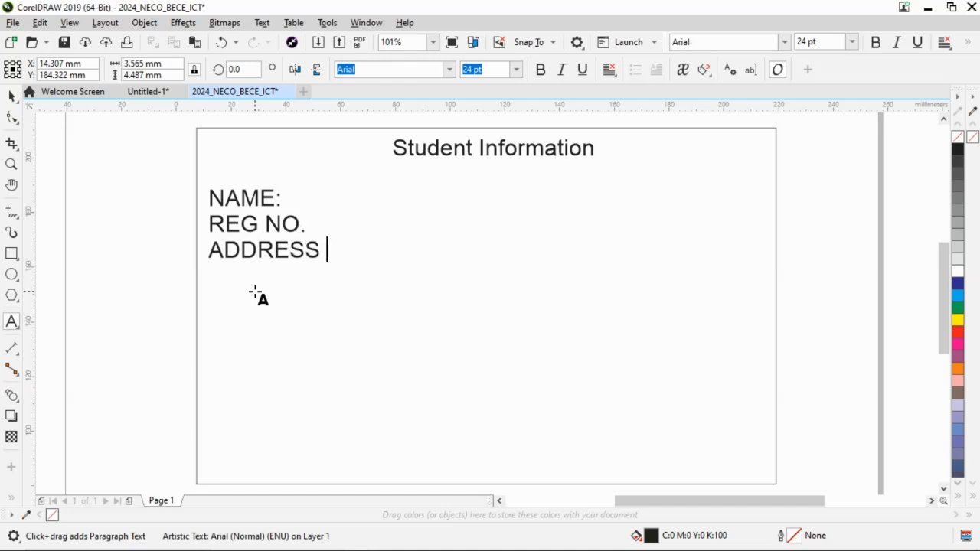
{"action": "type", "text": "(HOME):"}
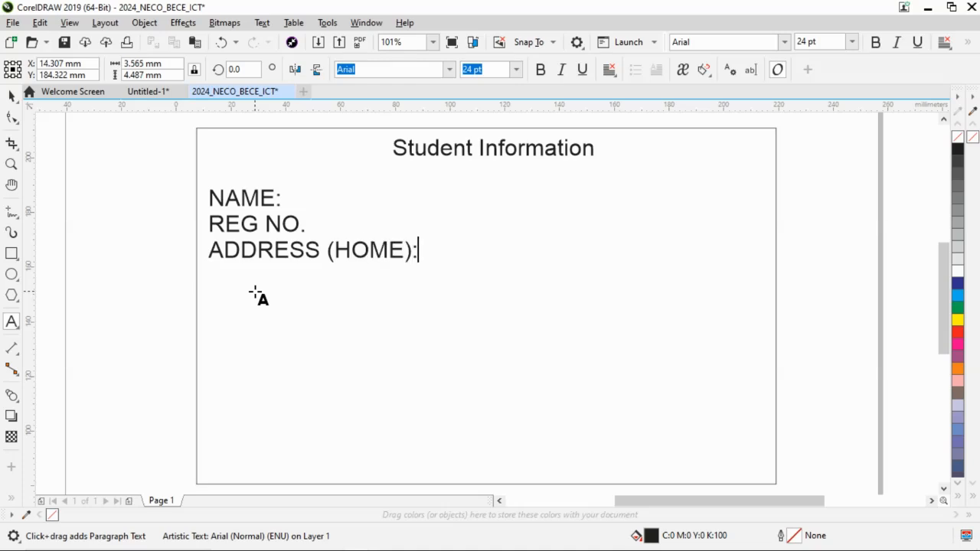
{"action": "key", "text": "Return"}
{"action": "type", "text": "DATE "}
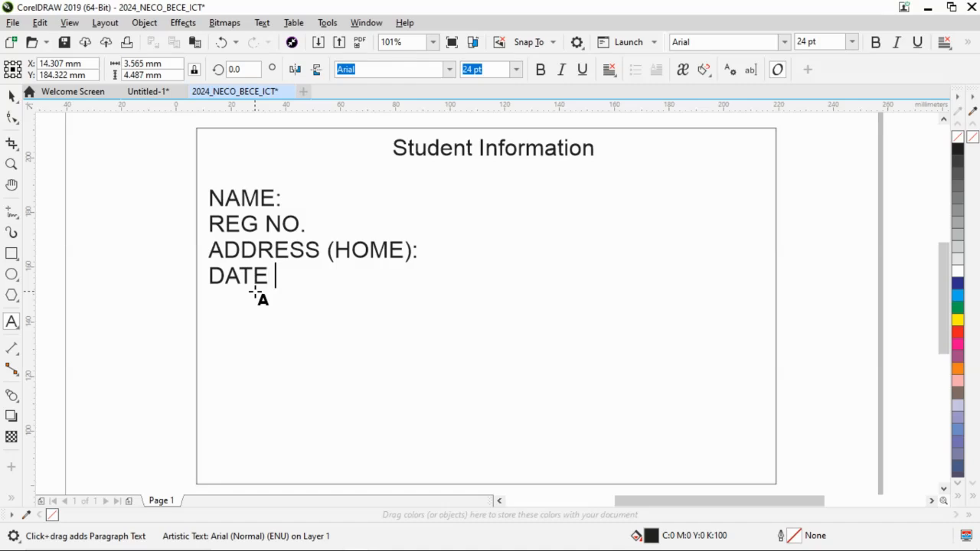
{"action": "type", "text": "OF BIRTH "}
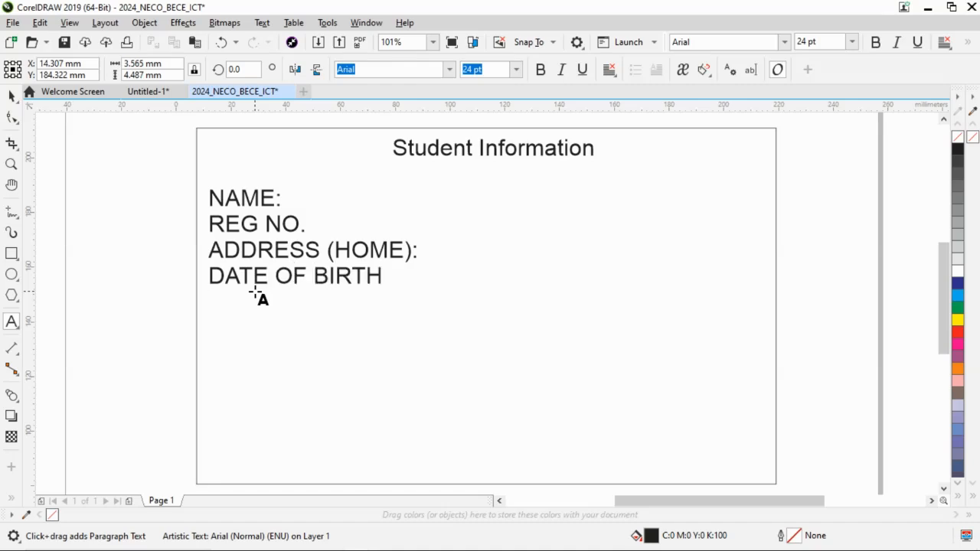
{"action": "type", "text": "SIGNATURE"}
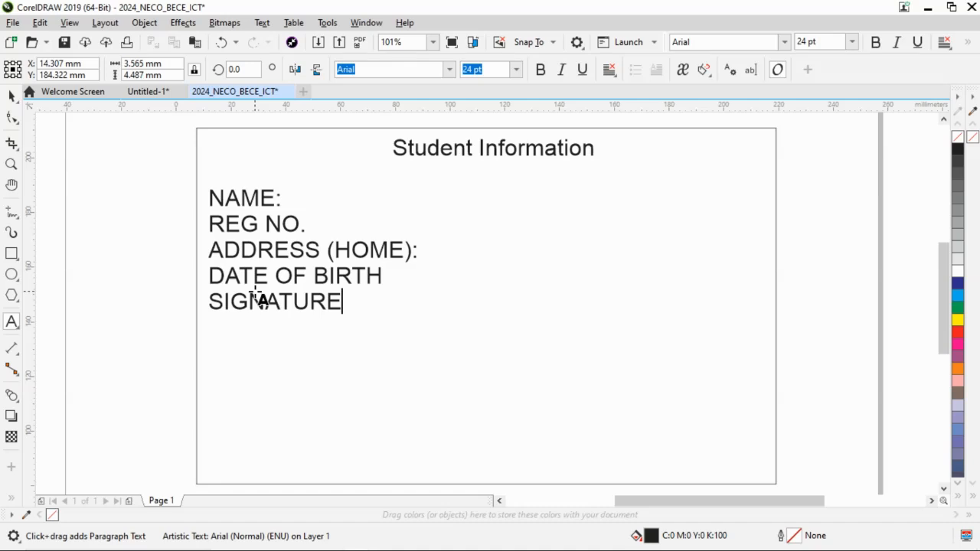
{"action": "type", "text": "::"}
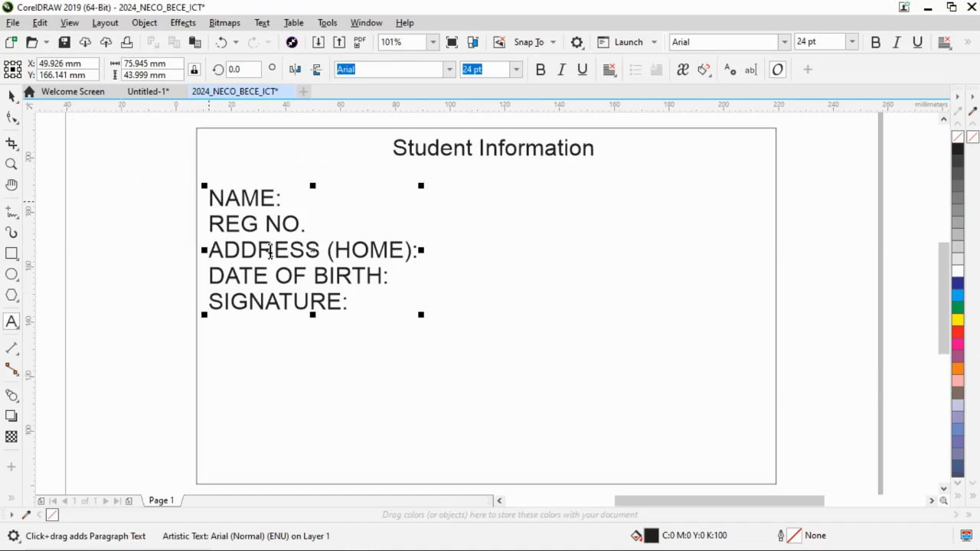
{"action": "key", "text": "alt+Tab"}
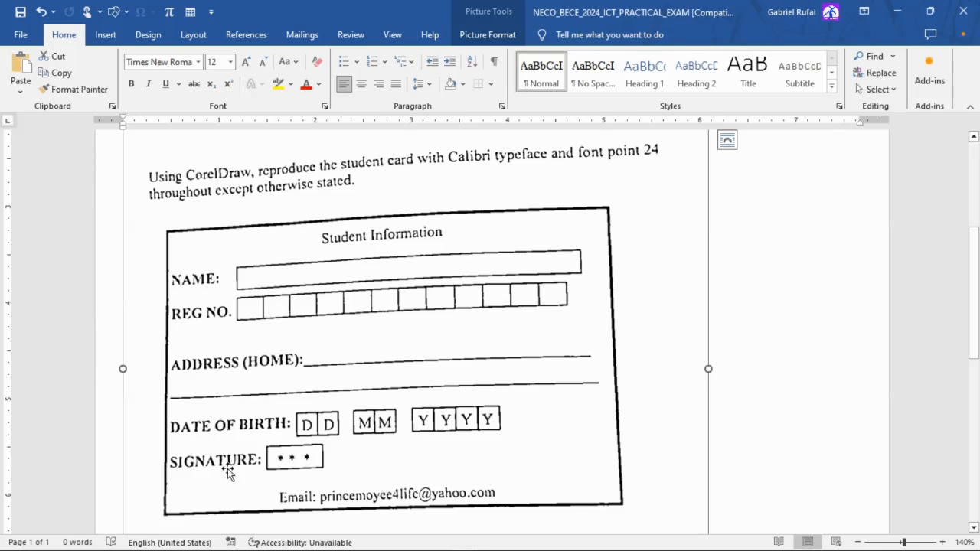
{"action": "key", "text": "alt+Tab"}
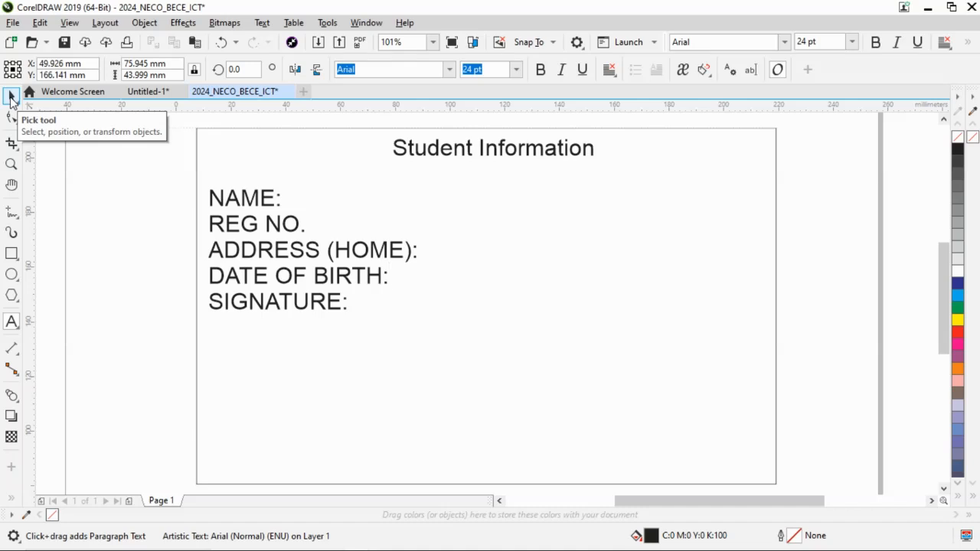
{"action": "left_click", "coordinate": [10, 98]}
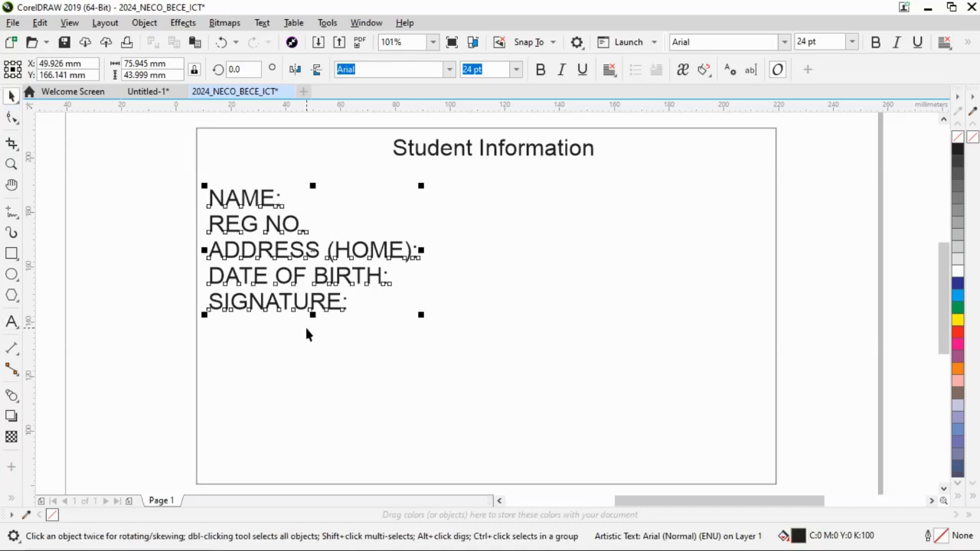
Guided by the sample card in Word, roughly double the label block's line spacing with the Shape tool to spread the five labels down the card.
{"action": "key", "text": "alt+Tab"}
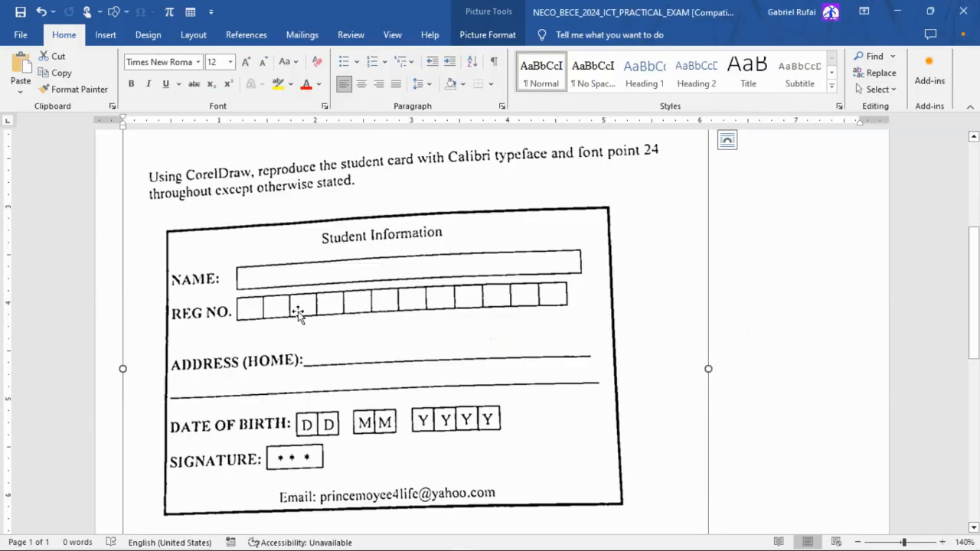
{"action": "key", "text": "alt+Tab"}
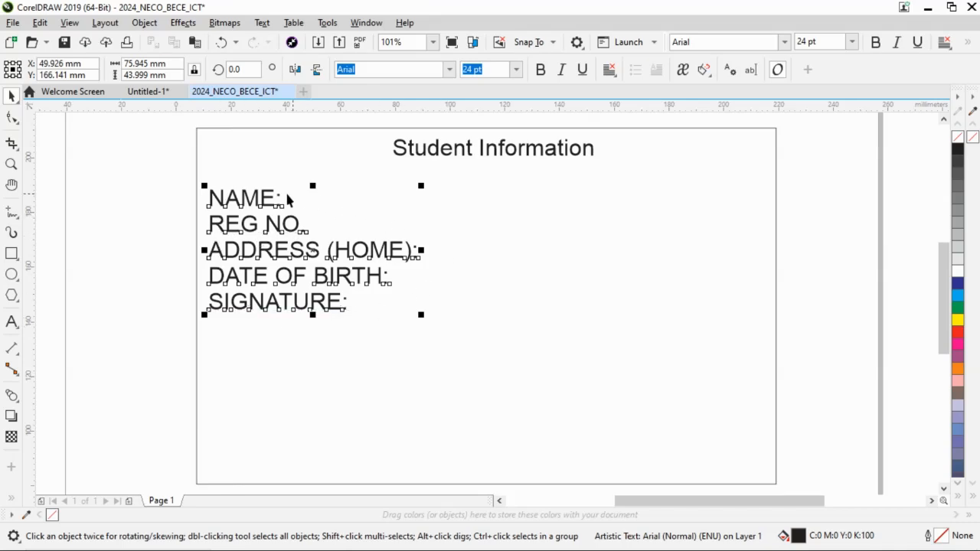
{"action": "key", "text": "alt+Tab"}
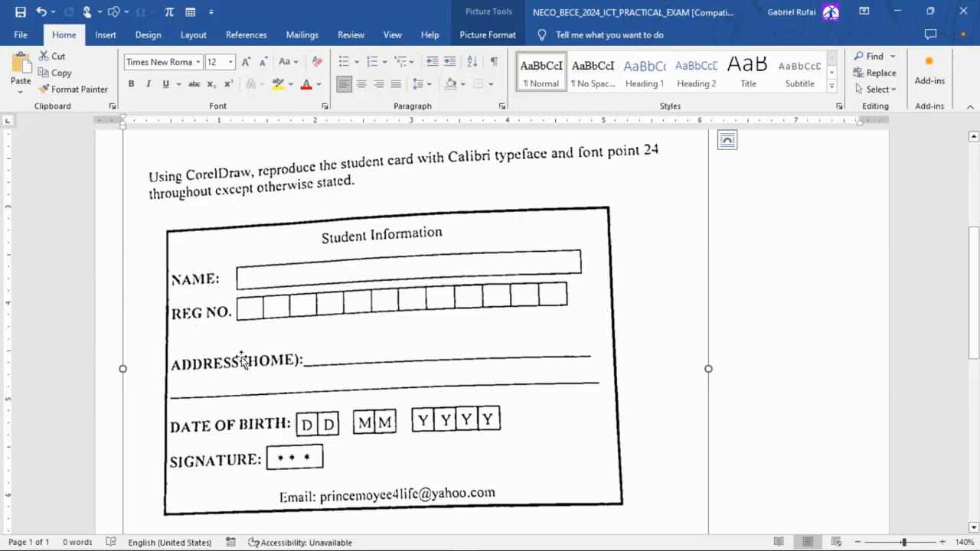
{"action": "key", "text": "alt+Tab"}
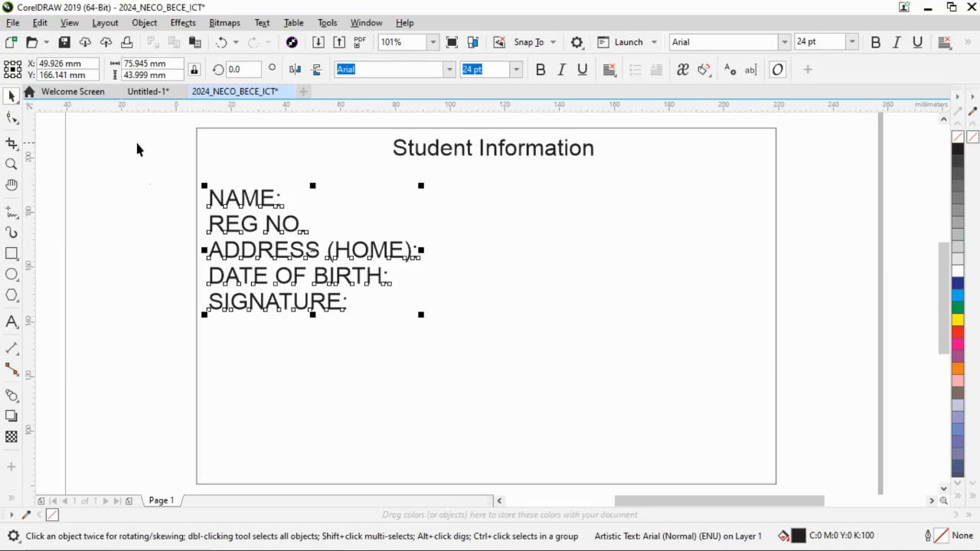
{"action": "left_click", "coordinate": [11, 118]}
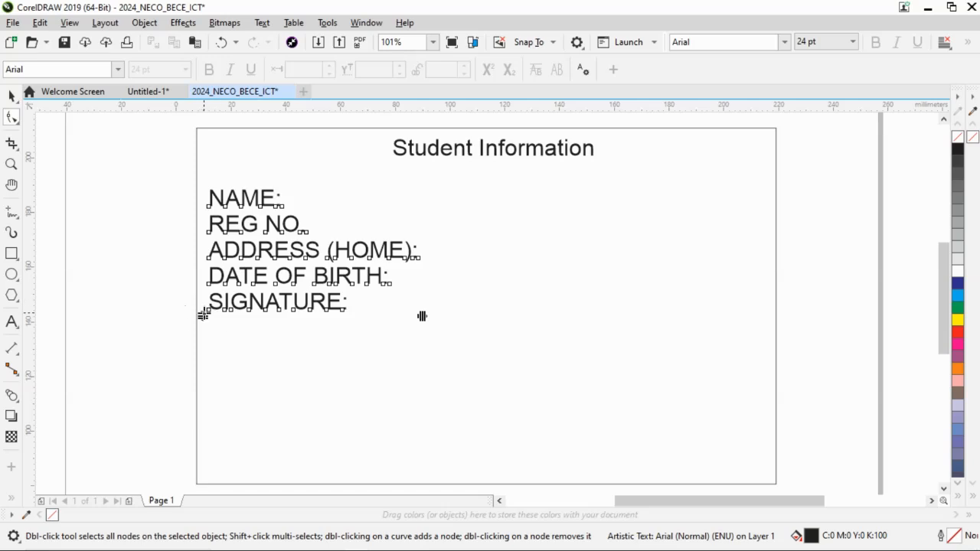
{"action": "mouse_move", "coordinate": [205, 316]}
{"action": "left_mouse_down"}
{"action": "mouse_move", "coordinate": [229, 455]}
{"action": "mouse_move", "coordinate": [234, 425]}
{"action": "left_mouse_up"}
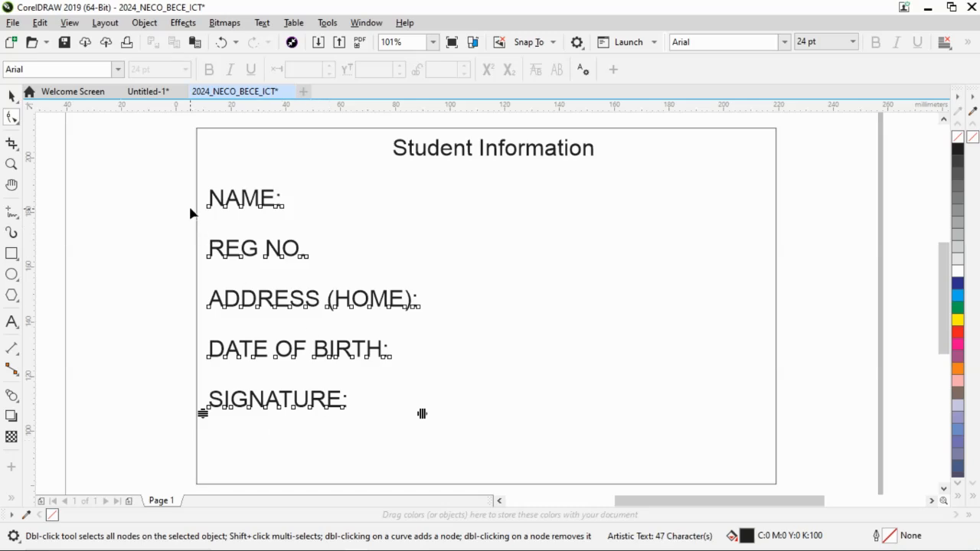
{"action": "left_click", "coordinate": [11, 97]}
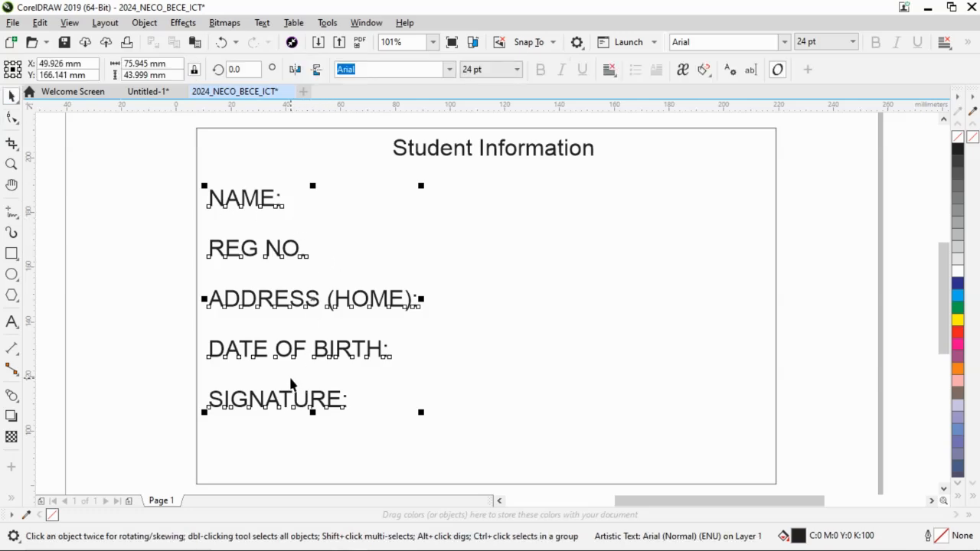
Following the sample card in Word, draw a rectangle about 159 mm wide and 11.5 mm high beside the "NAME:" label.
{"action": "key", "text": "alt+Tab"}
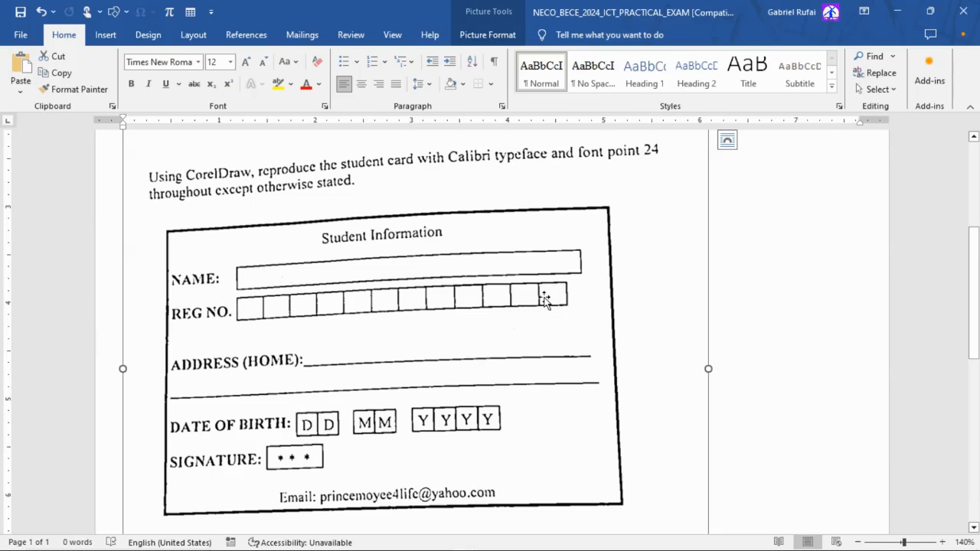
{"action": "key", "text": "alt+Tab"}
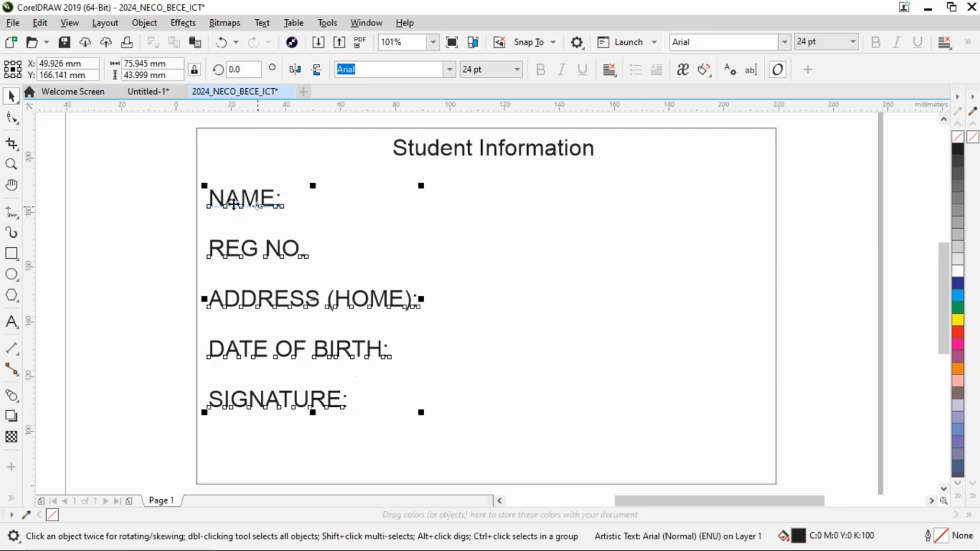
{"action": "left_click", "coordinate": [119, 205]}
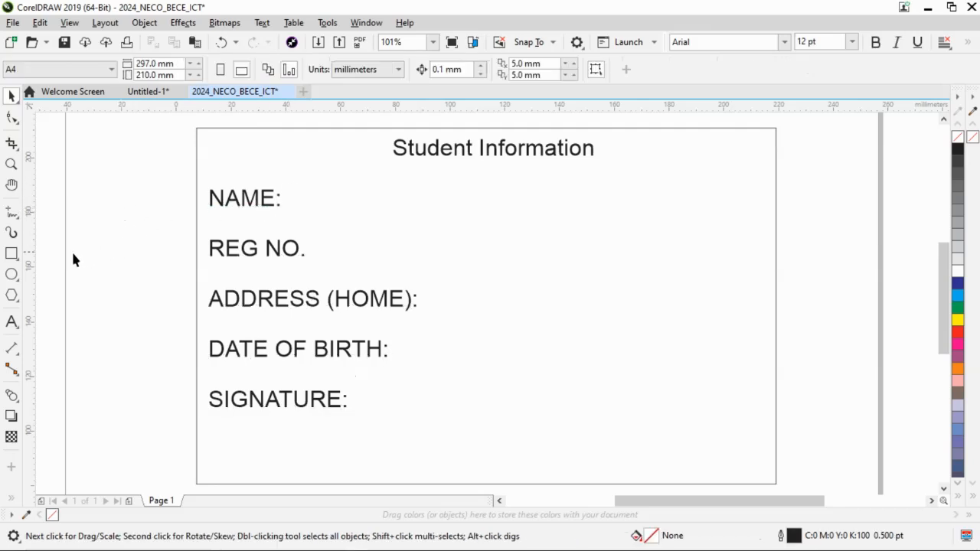
{"action": "left_click", "coordinate": [12, 254]}
{"action": "key", "text": "alt+Tab"}
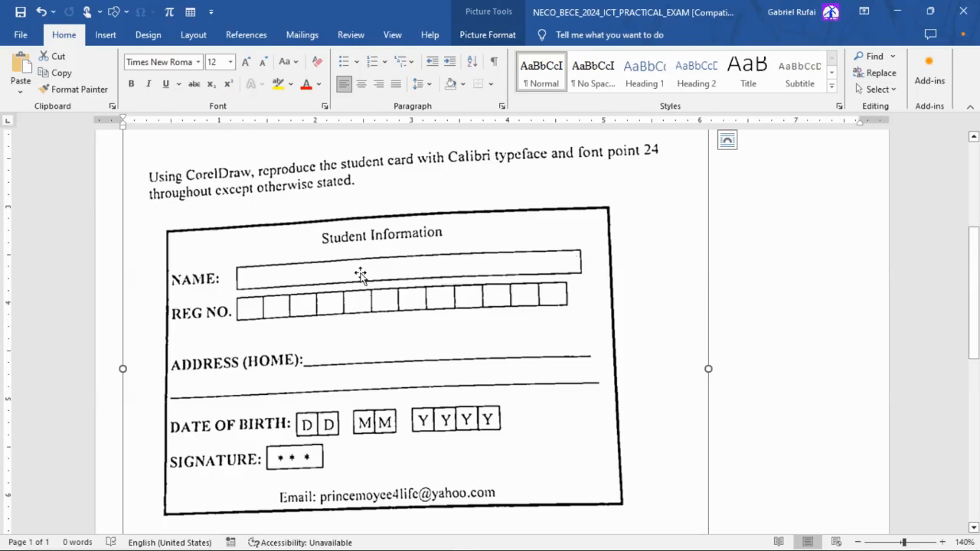
{"action": "key", "text": "alt+Tab"}
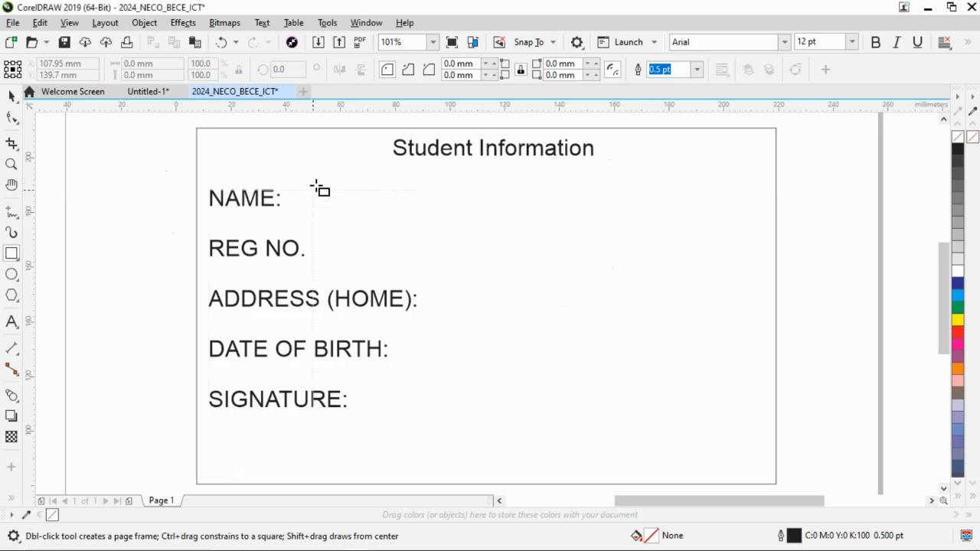
{"action": "mouse_move", "coordinate": [313, 179]}
{"action": "left_mouse_down"}
{"action": "mouse_move", "coordinate": [339, 214]}
{"action": "mouse_move", "coordinate": [527, 216]}
{"action": "mouse_move", "coordinate": [628, 203]}
{"action": "mouse_move", "coordinate": [643, 222]}
{"action": "mouse_move", "coordinate": [739, 218]}
{"action": "mouse_move", "coordinate": [746, 226]}
{"action": "mouse_move", "coordinate": [748, 209]}
{"action": "left_mouse_up"}
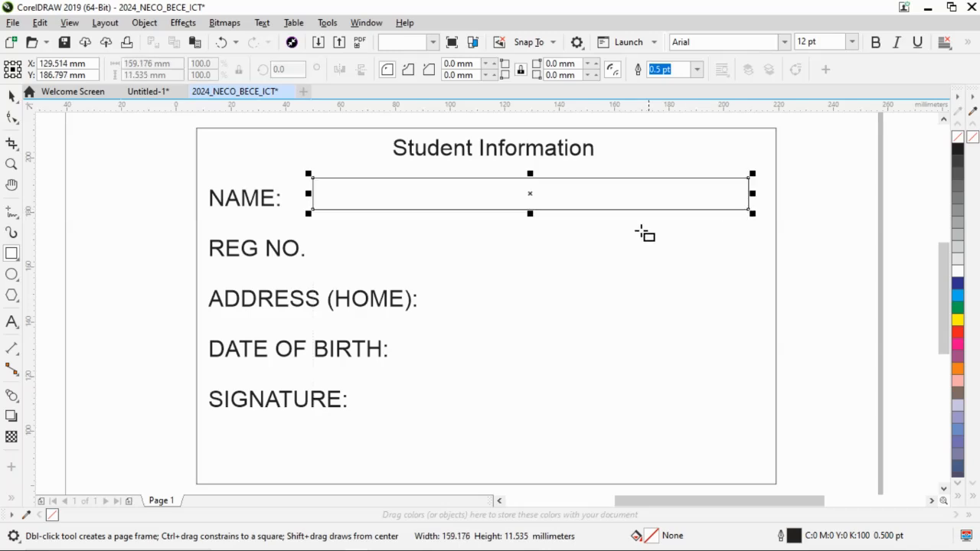
Following the Word sample, draw a rectangle about 11.5 mm high beside the "REG NO." label and narrow it to a box about 15.5 mm wide.
{"action": "key", "text": "alt+Tab"}
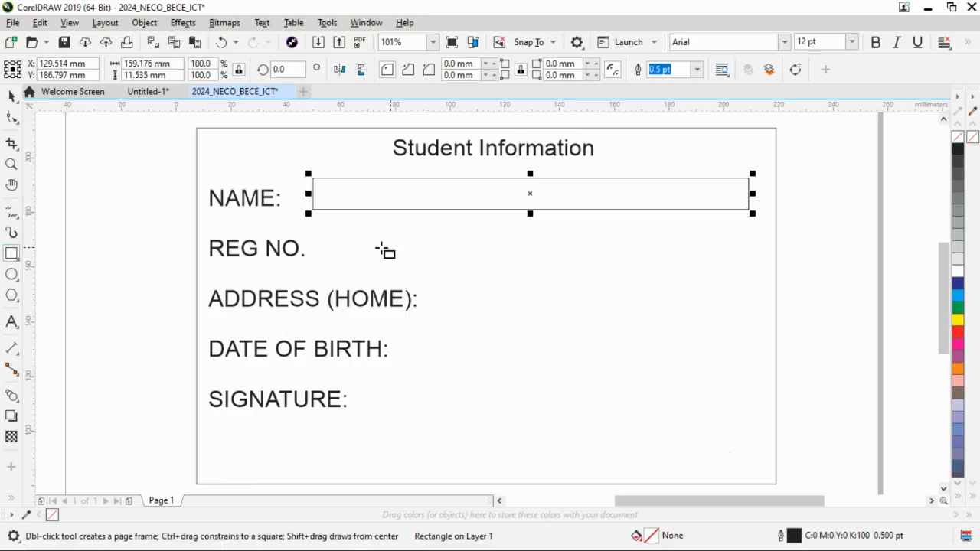
{"action": "key", "text": "alt+Tab"}
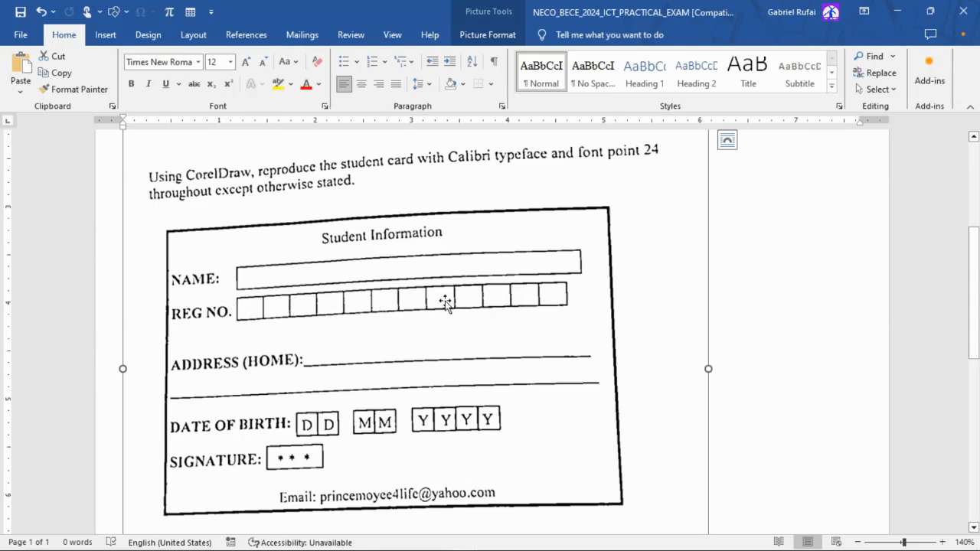
{"action": "key", "text": "alt+Tab"}
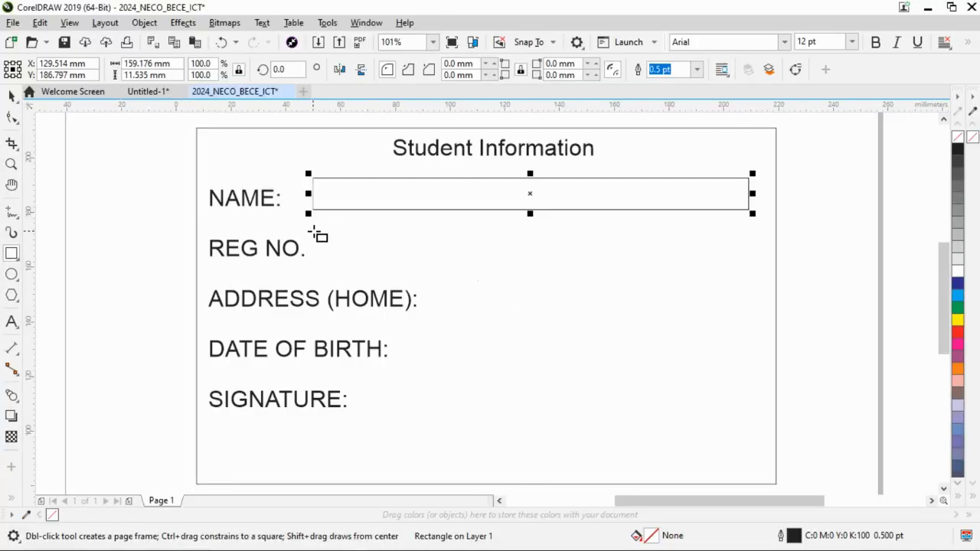
{"action": "left_click_drag", "start_coordinate": [312, 231], "coordinate": [755, 263]}
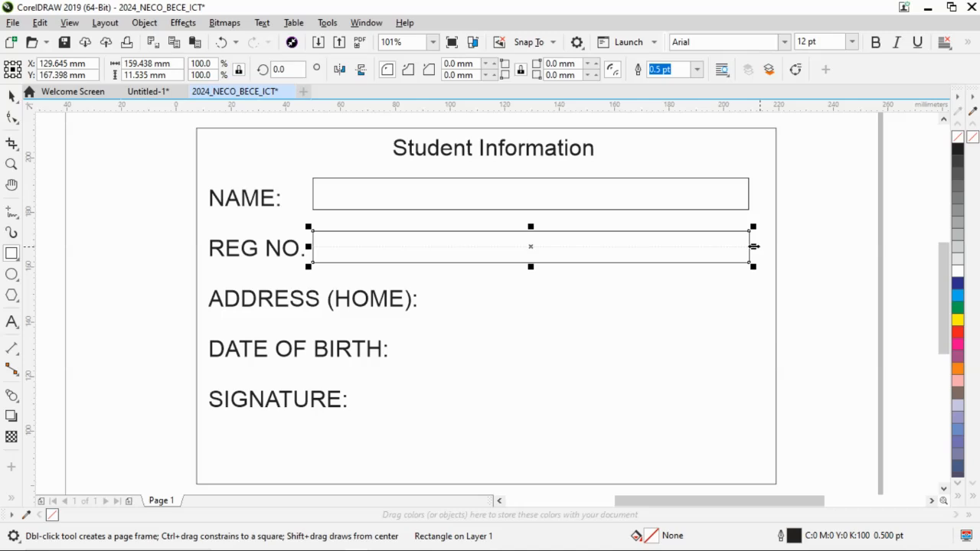
{"action": "left_click_drag", "start_coordinate": [753, 246], "coordinate": [355, 262]}
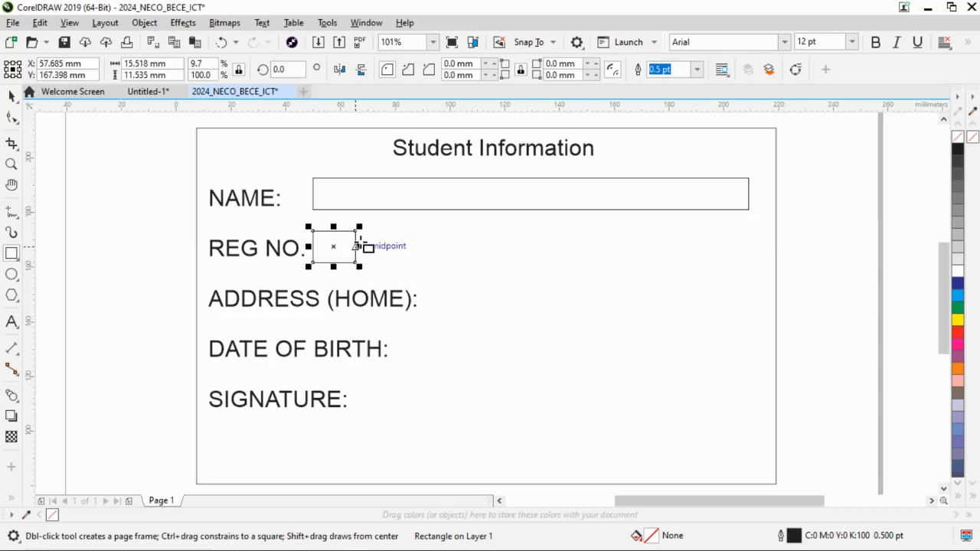
Draw a second REG NO. box about 14 mm wide and 11.5 mm high against the first, and place a duplicate of it as the third.
{"action": "left_click_drag", "start_coordinate": [357, 229], "coordinate": [395, 262]}
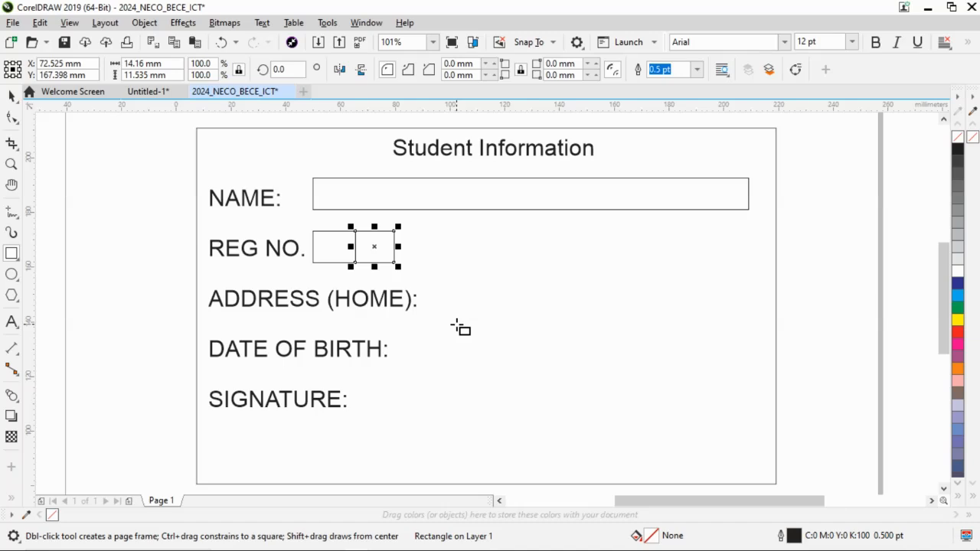
{"action": "key", "text": "ctrl+d"}
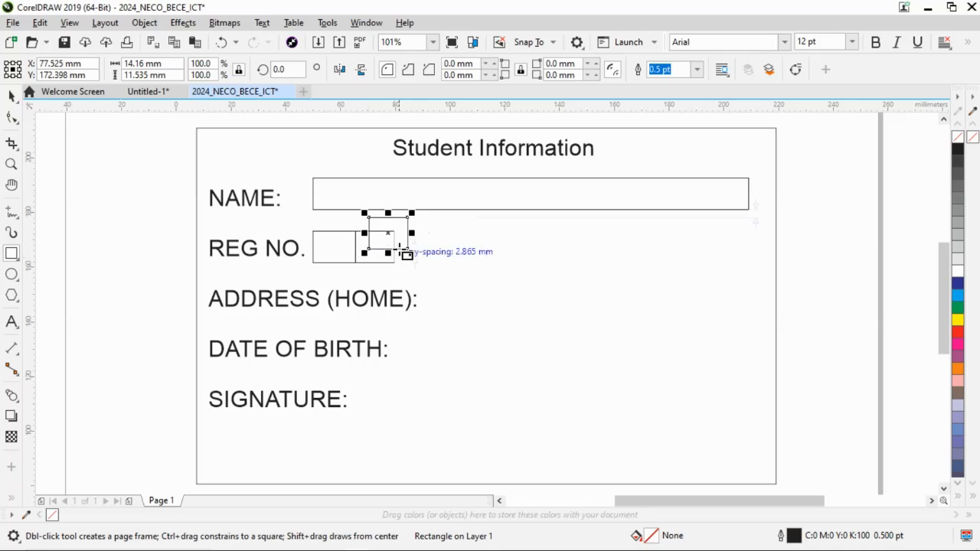
{"action": "left_click_drag", "start_coordinate": [390, 233], "coordinate": [414, 247]}
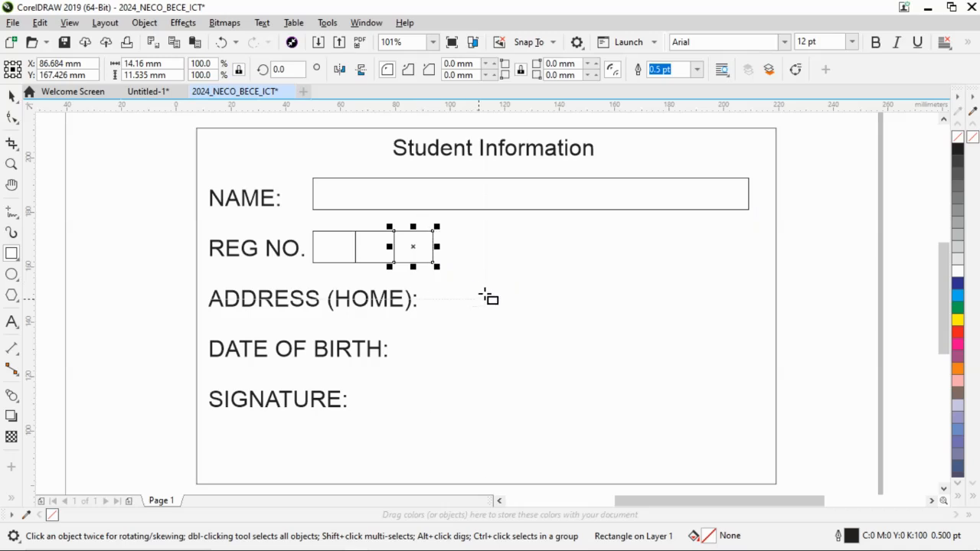
Repeat the box duplication with the same spacing until the REG NO. row has eleven adjoining boxes.
{"action": "key", "text": "ctrl+r"}
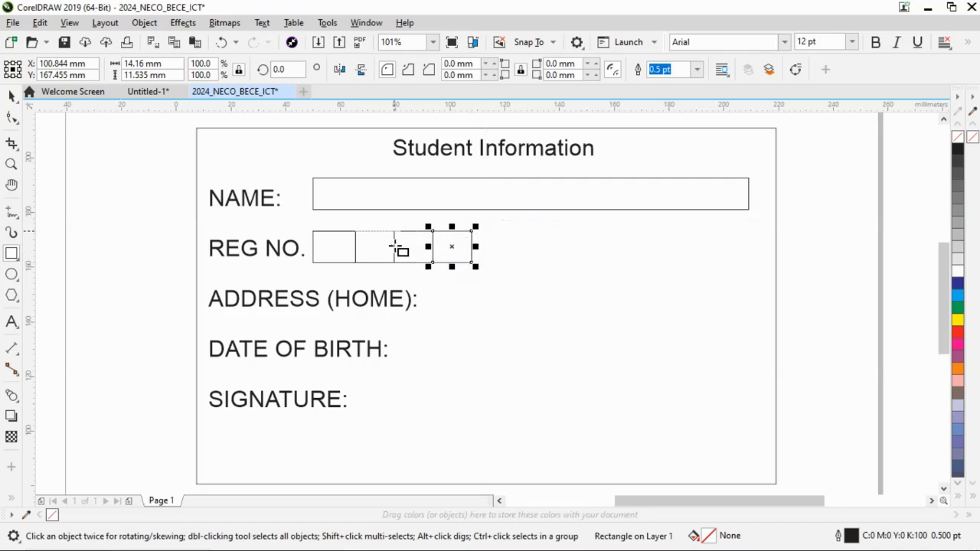
{"action": "key", "text": "ctrl+d"}
{"action": "key", "text": "ctrl+d"}
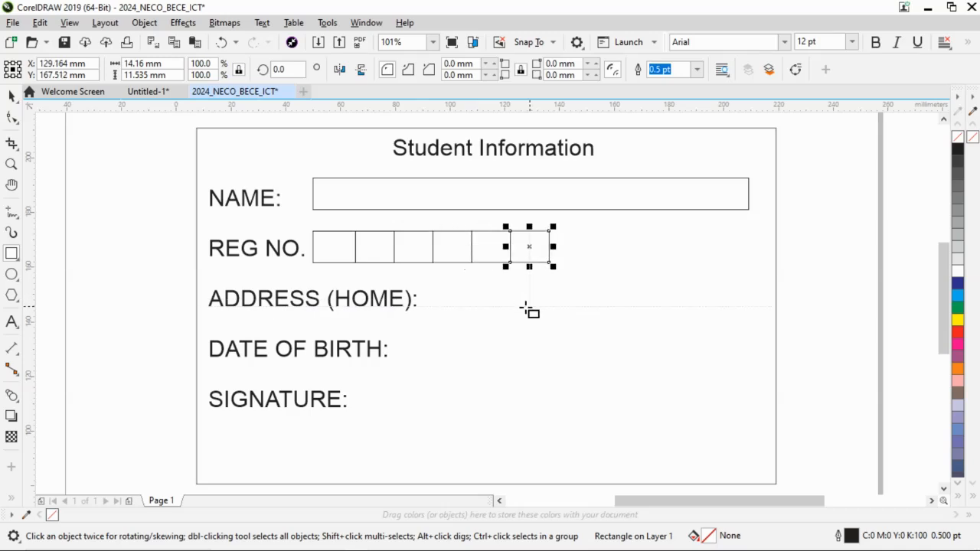
{"action": "key", "text": "ctrl+d"}
{"action": "key", "text": "ctrl+d"}
{"action": "key", "text": "ctrl+d"}
{"action": "key", "text": "ctrl+d"}
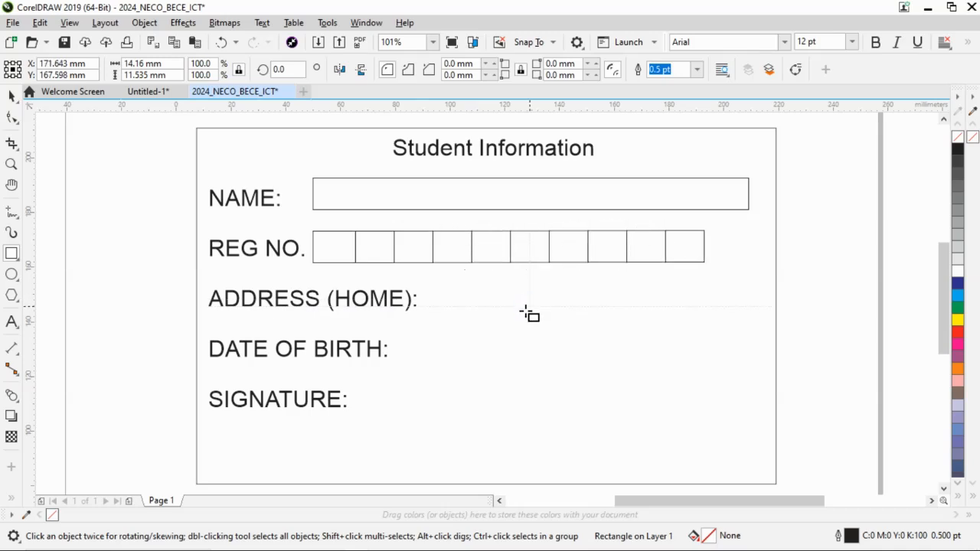
{"action": "key", "text": "ctrl+d"}
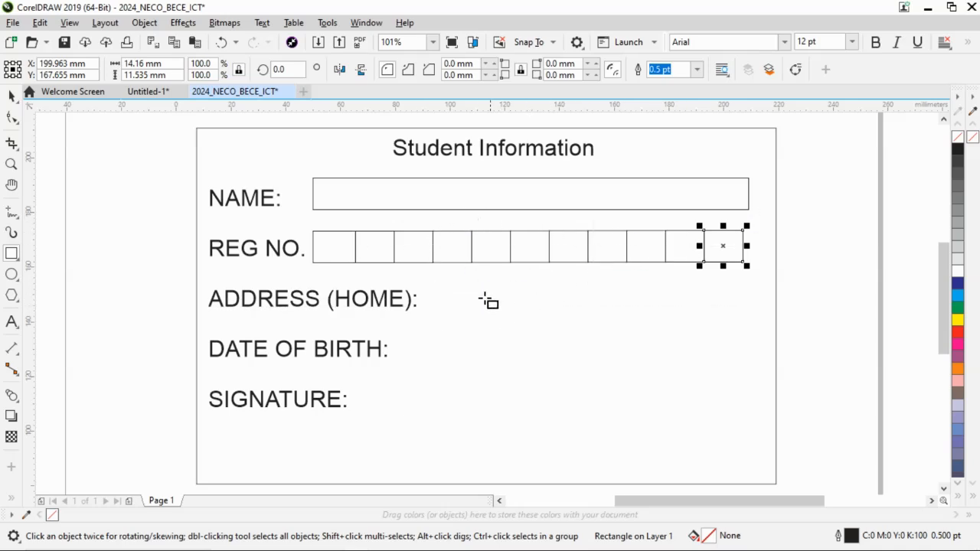
{"action": "left_click", "coordinate": [14, 98]}
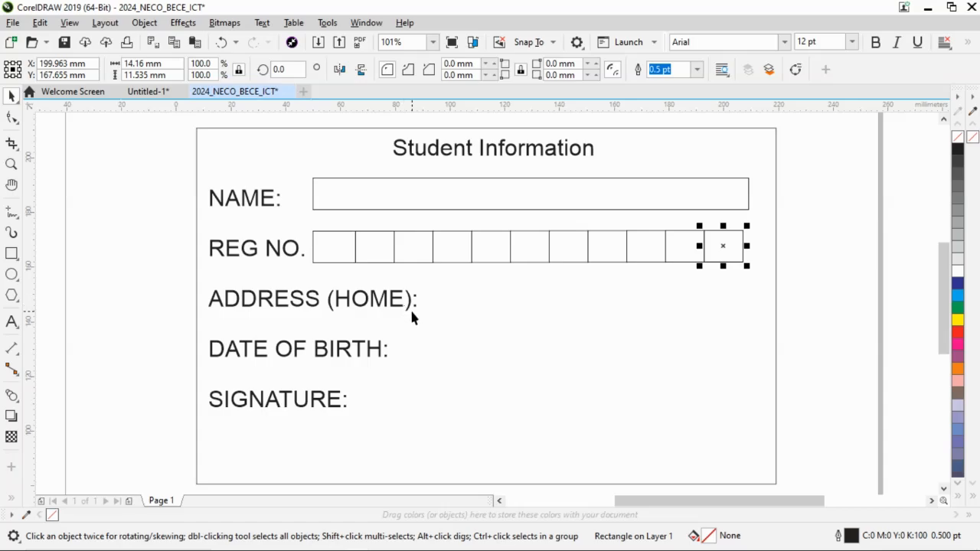
Check the address lines on the sample card in Word and activate the Freehand tool in CorelDRAW for drawing them.
{"action": "key", "text": "alt+Tab"}
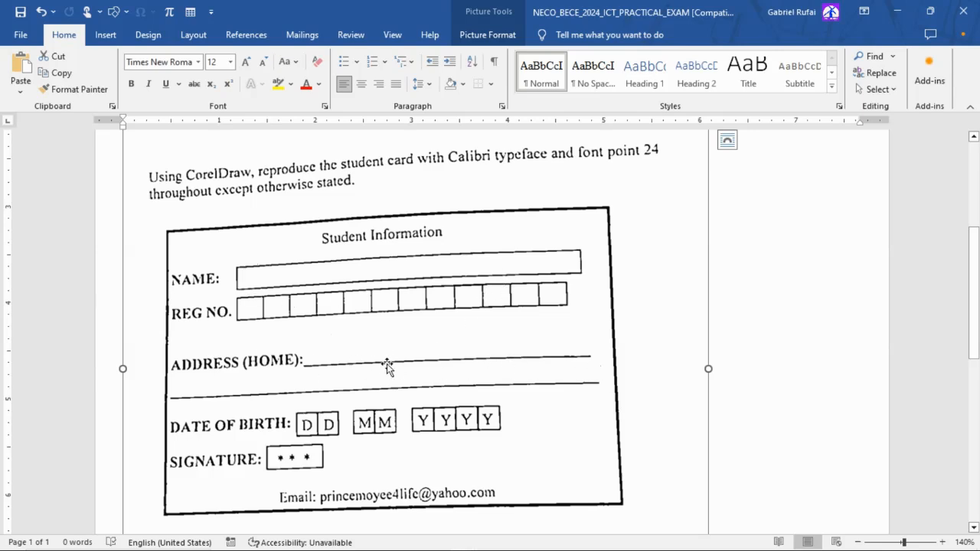
{"action": "key", "text": "alt+Tab"}
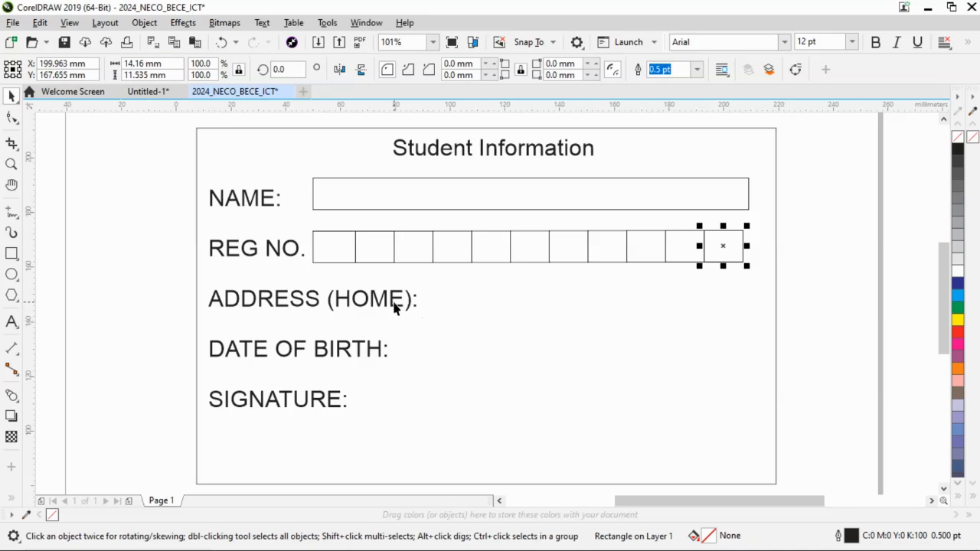
{"action": "left_click", "coordinate": [12, 213]}
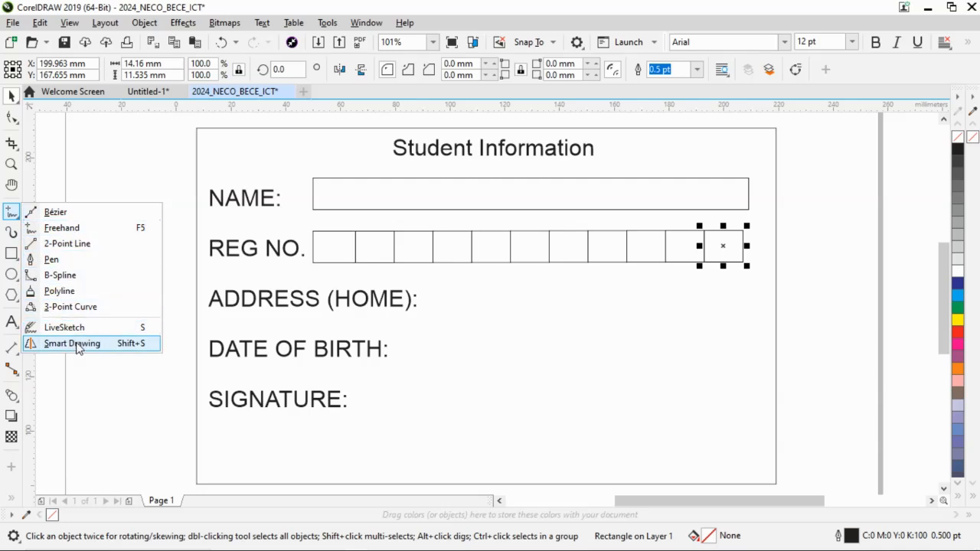
{"action": "left_click", "coordinate": [62, 229]}
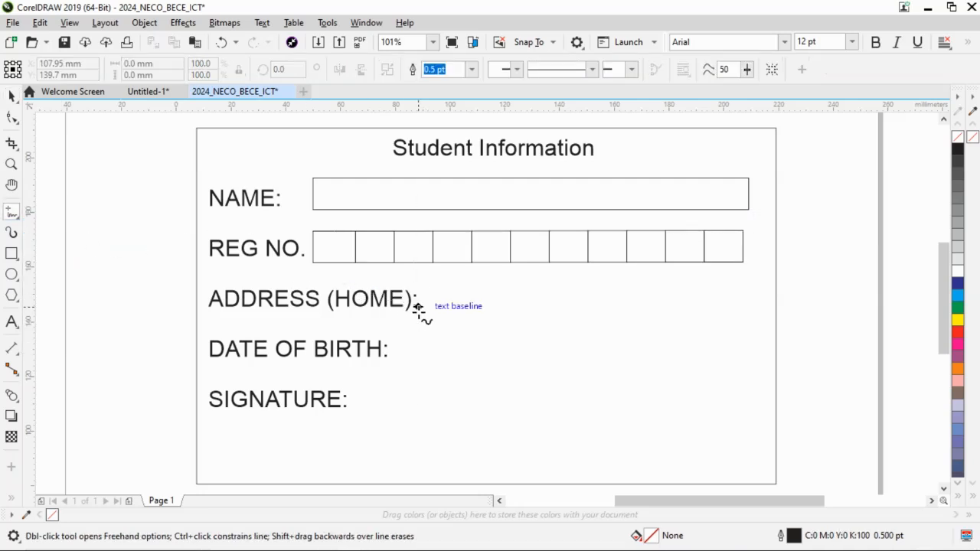
{"action": "key", "text": "alt+Tab"}
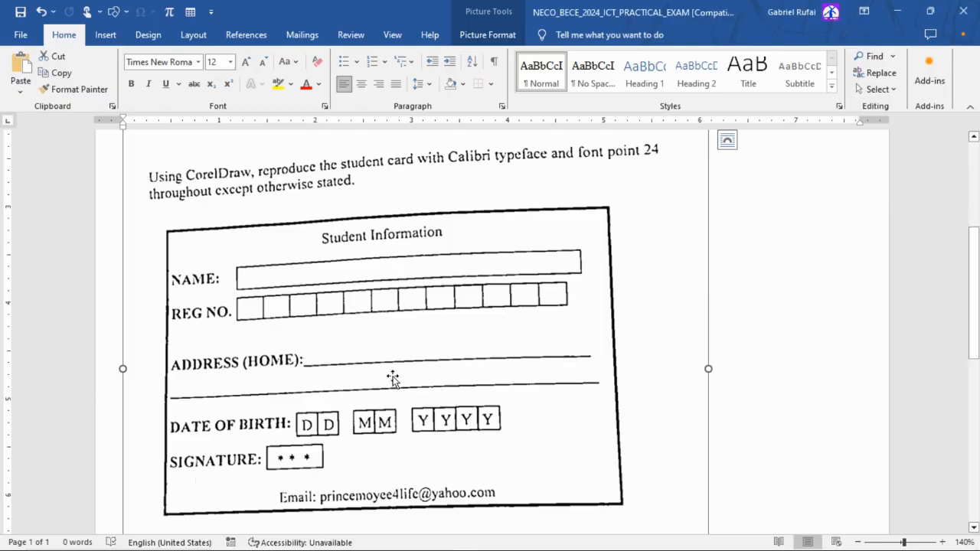
{"action": "key", "text": "alt+Tab"}
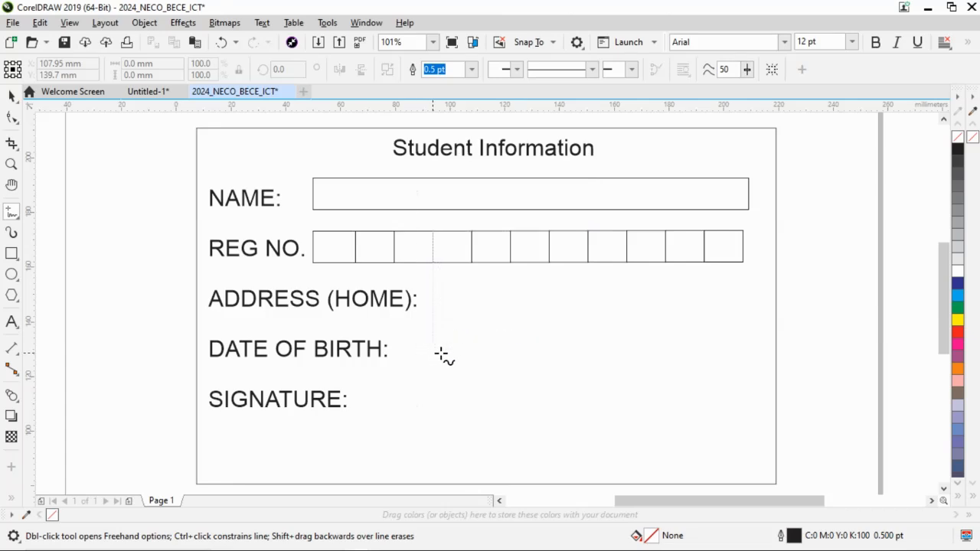
{"action": "left_click", "coordinate": [417, 307]}
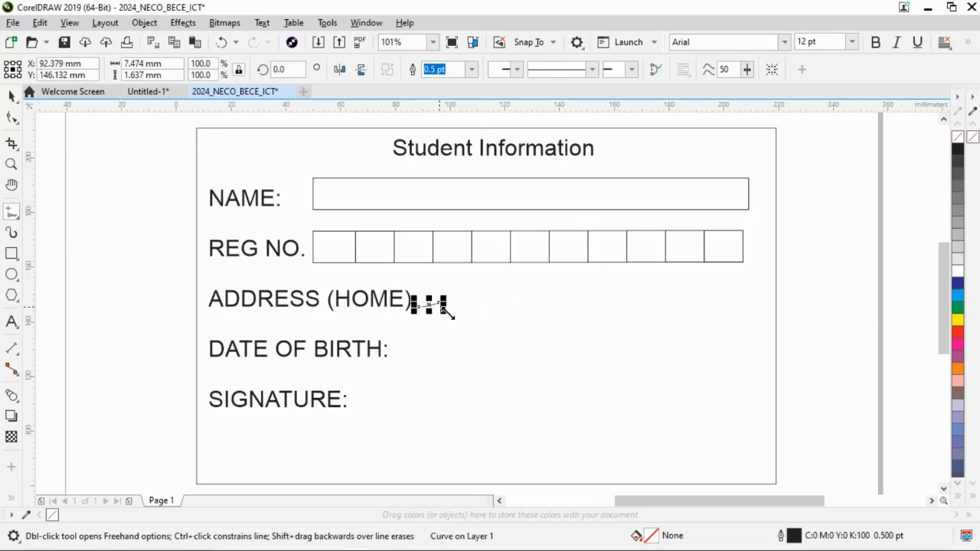
{"action": "mouse_move", "coordinate": [444, 310]}
{"action": "left_mouse_down"}
{"action": "mouse_move", "coordinate": [670, 309]}
{"action": "mouse_move", "coordinate": [752, 291]}
{"action": "left_mouse_up"}
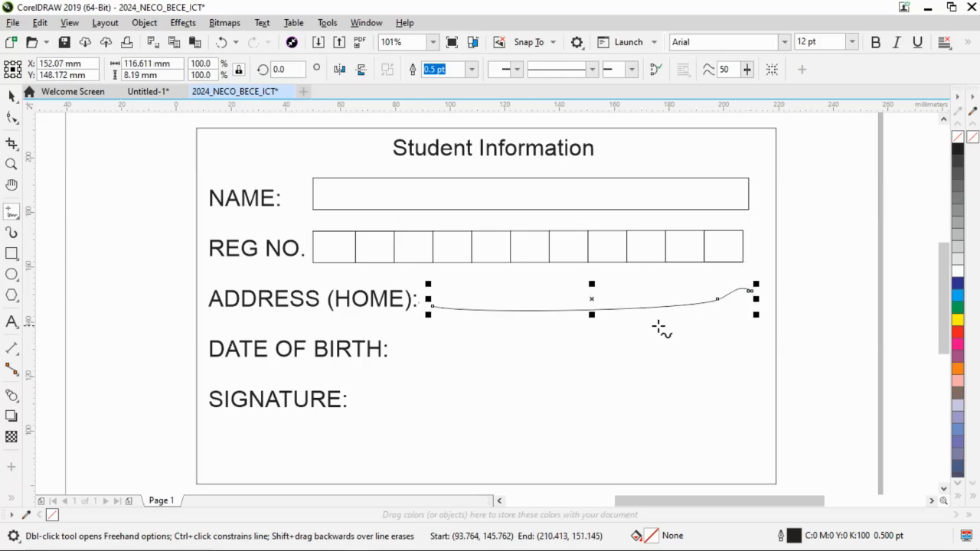
{"action": "key", "text": "Delete"}
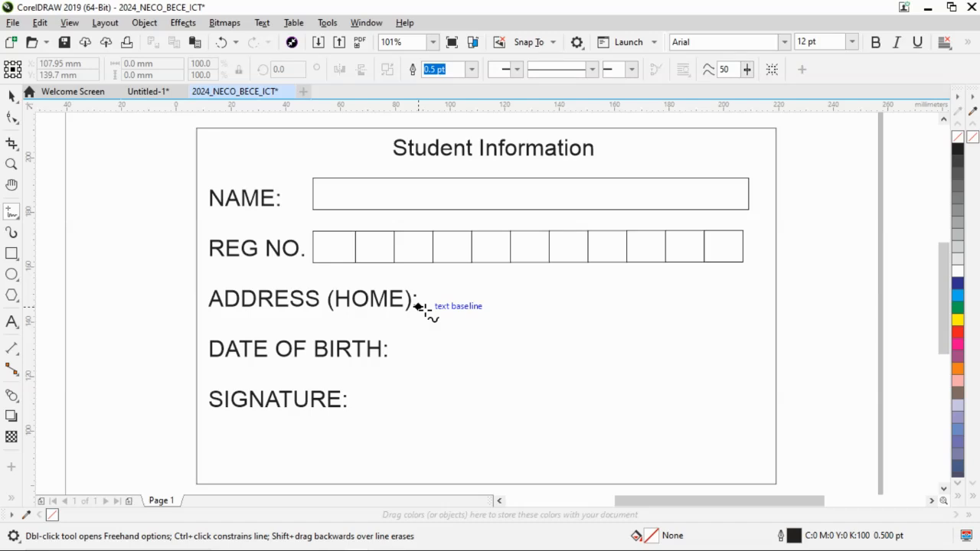
{"action": "left_click_drag", "start_coordinate": [419, 307], "coordinate": [714, 306]}
{"action": "left_click_drag", "start_coordinate": [733, 305], "coordinate": [736, 305]}
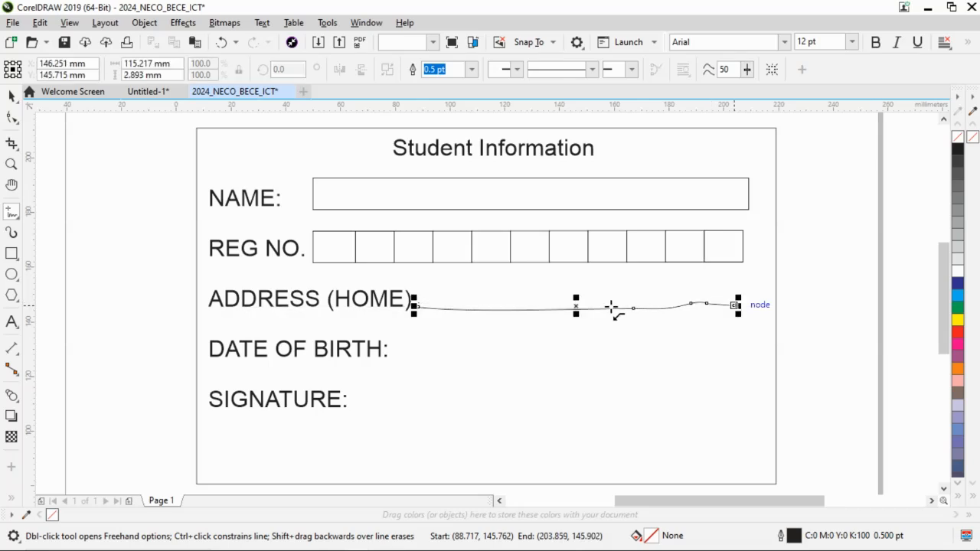
{"action": "key", "text": "Delete"}
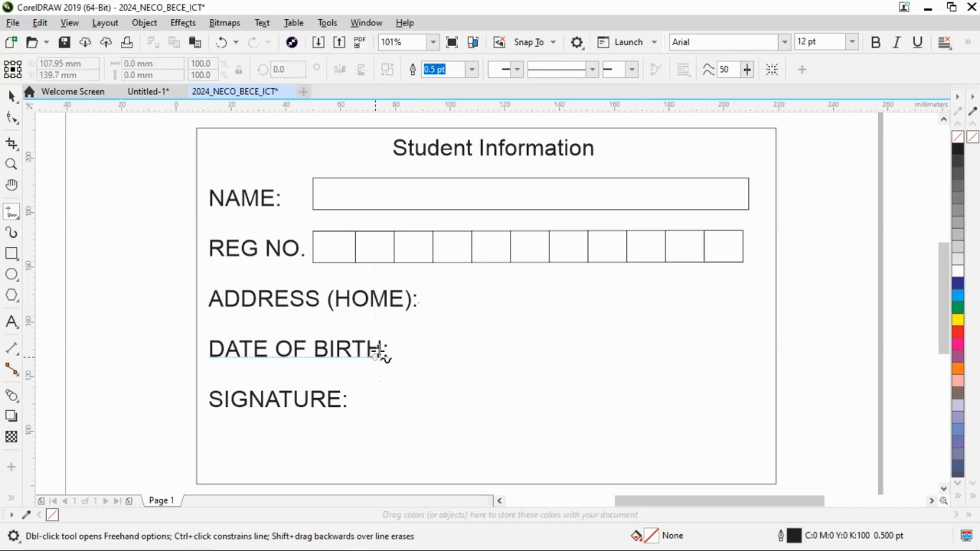
Draw a straight horizontal line about 120 mm long after the "ADDRESS (HOME):" label and compare it with the sample card in Word.
{"action": "left_click", "coordinate": [419, 306]}
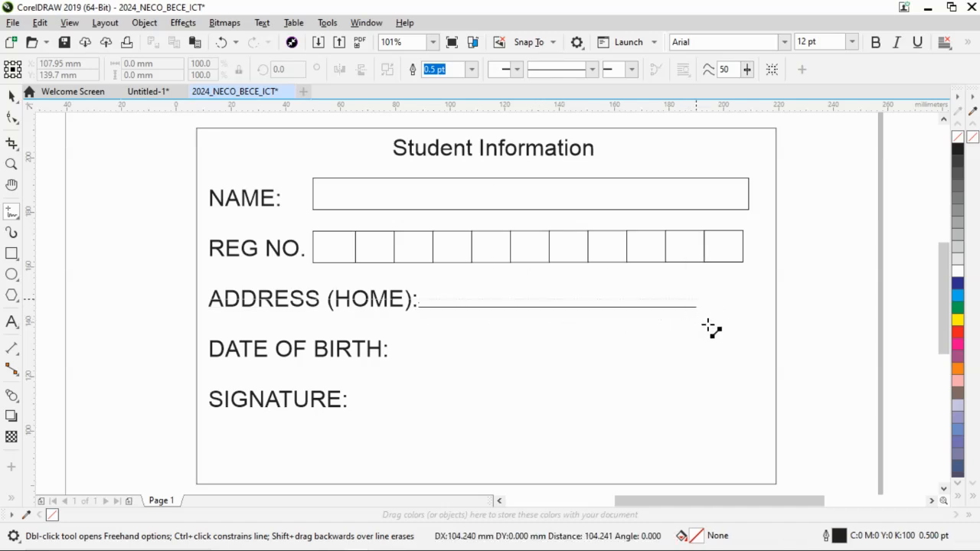
{"action": "left_click", "coordinate": [748, 331]}
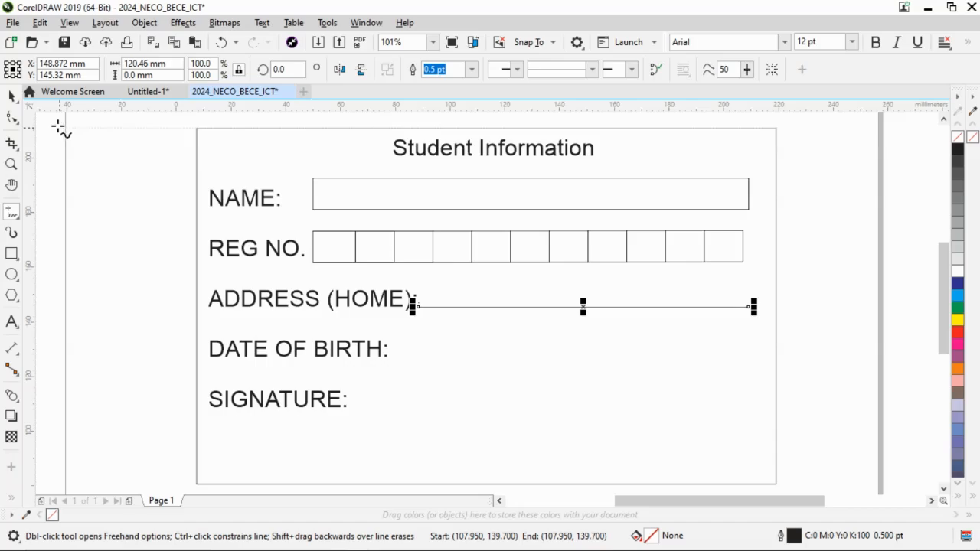
{"action": "key", "text": "alt+Tab"}
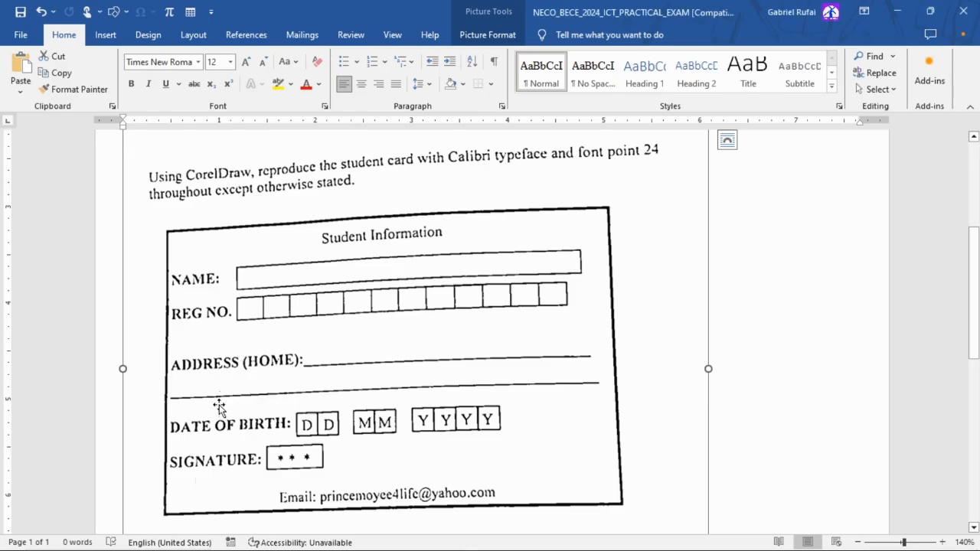
{"action": "key", "text": "alt+Tab"}
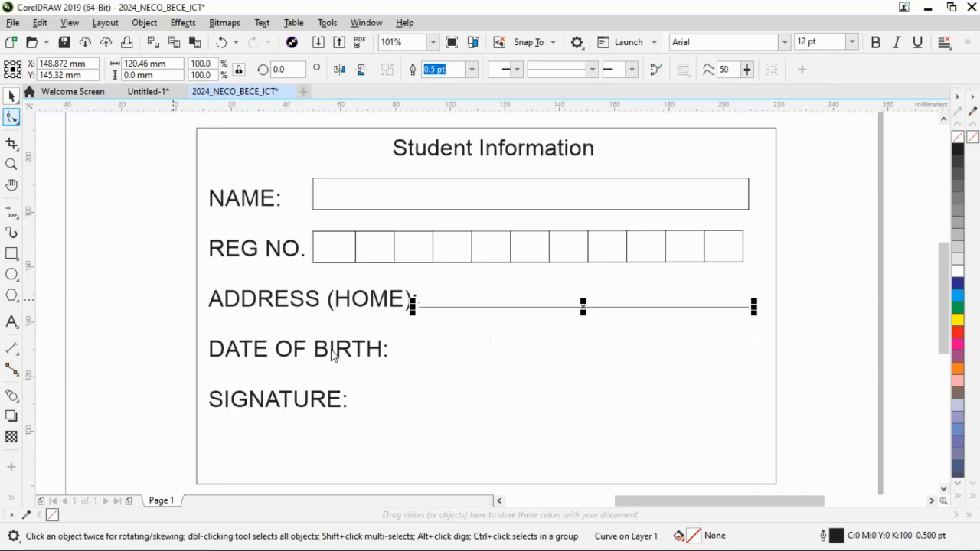
Insert a blank line after "ADDRESS (HOME):" in the label text block to make room for a second address line.
{"action": "left_click", "coordinate": [12, 322]}
{"action": "left_click", "coordinate": [405, 300]}
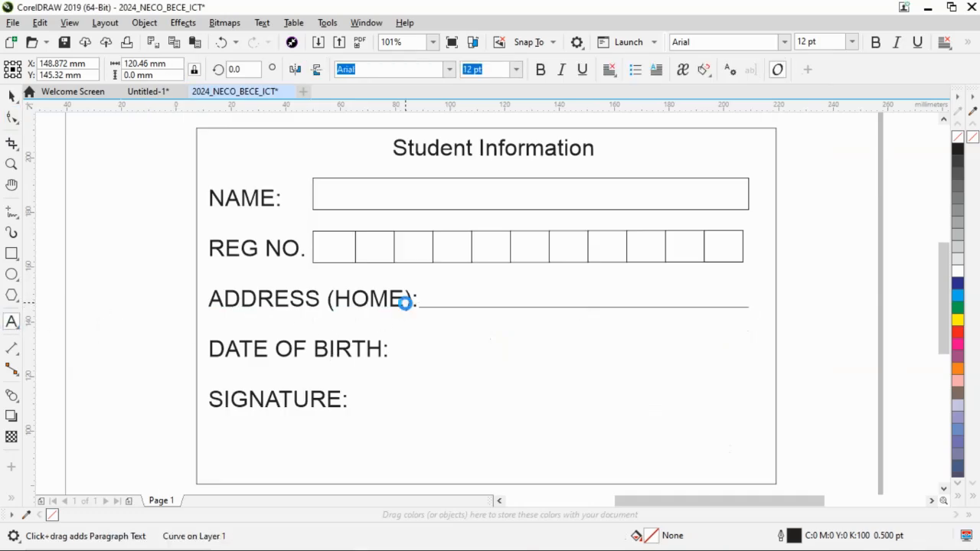
{"action": "key", "text": "Right"}
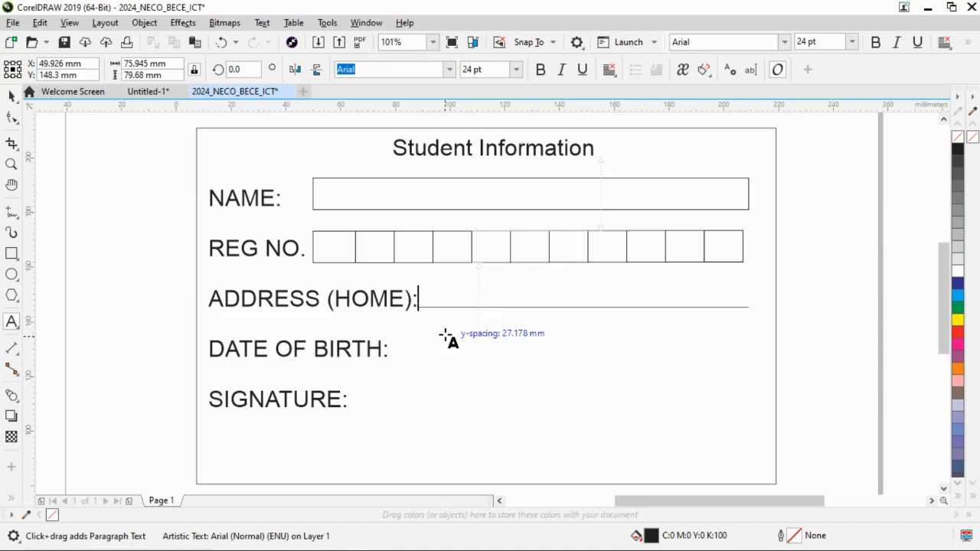
{"action": "key", "text": "Return"}
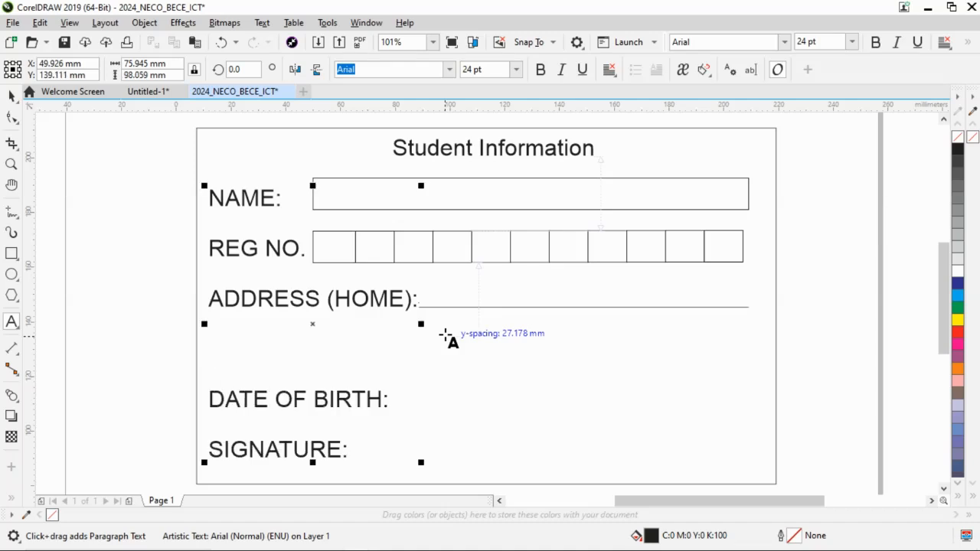
{"action": "left_click", "coordinate": [11, 96]}
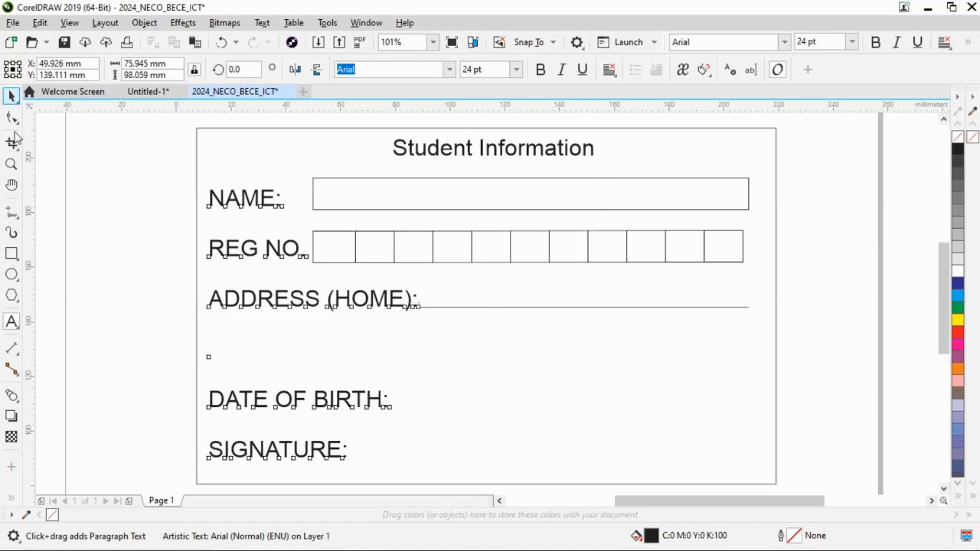
Draw a straight horizontal Freehand line about 197 mm long across the card on the blank row below "ADDRESS (HOME):".
{"action": "left_click", "coordinate": [11, 215]}
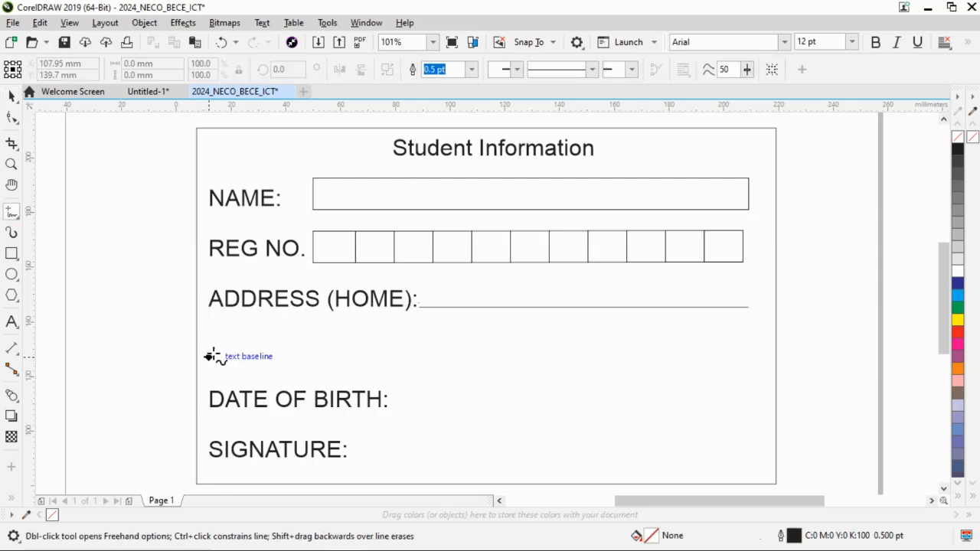
{"action": "left_click", "coordinate": [210, 356]}
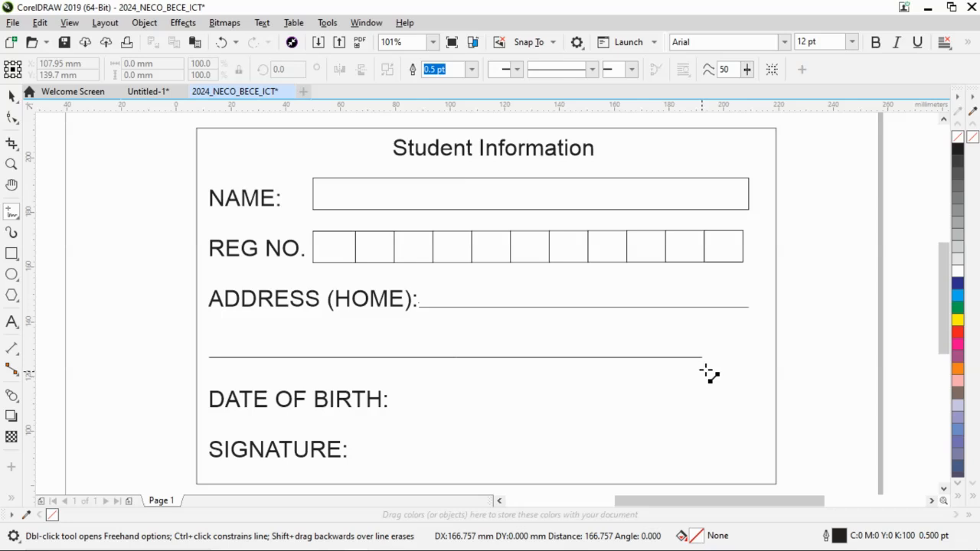
{"action": "left_click", "coordinate": [750, 367]}
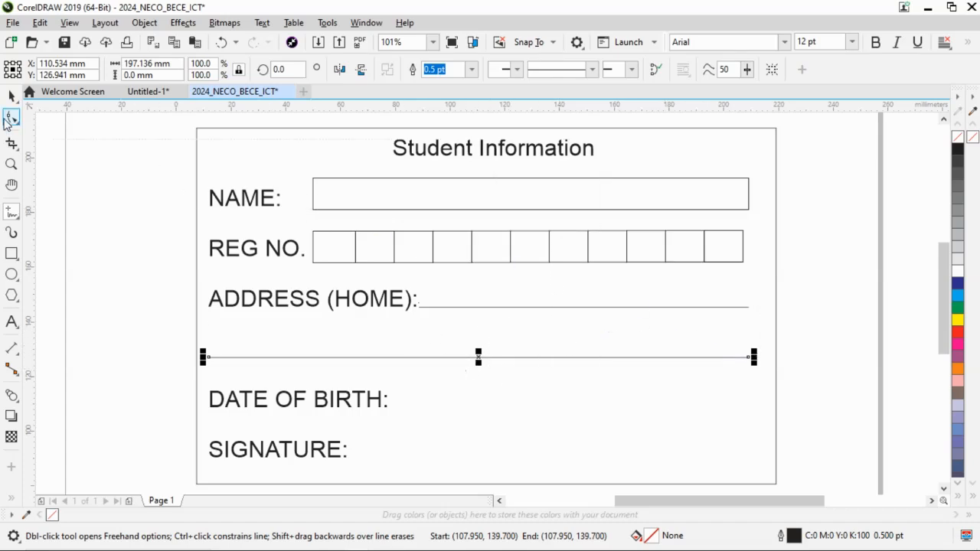
{"action": "left_click", "coordinate": [10, 98]}
Following the sample card in Word, draw two adjoining boxes about 14 mm wide and 11.5 mm high beside the "DATE OF BIRTH:" label.
{"action": "key", "text": "alt+Tab"}
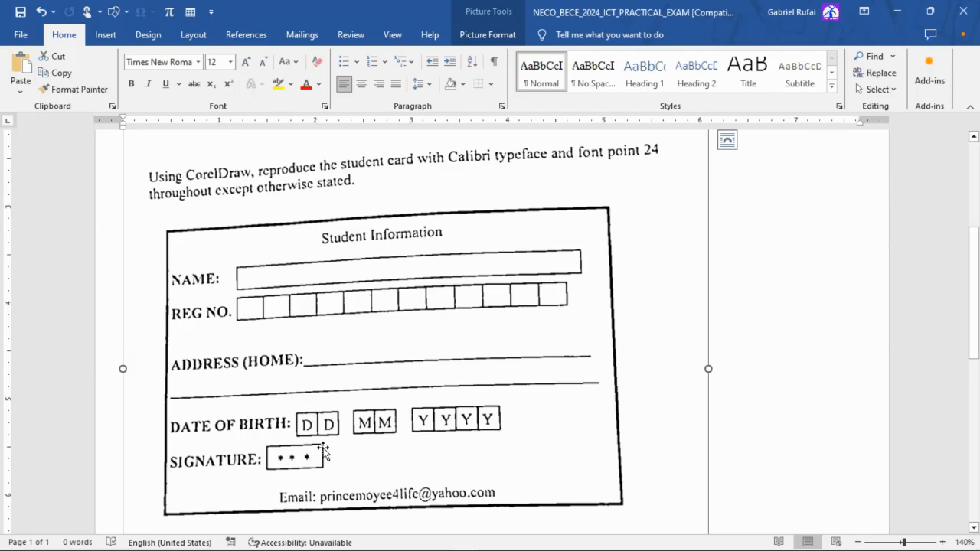
{"action": "key", "text": "alt+Tab"}
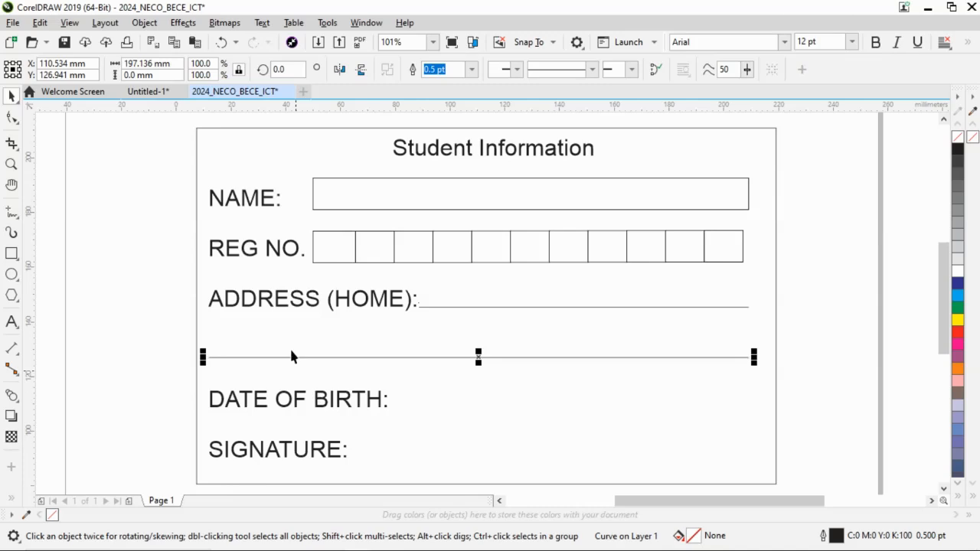
{"action": "left_click", "coordinate": [13, 255]}
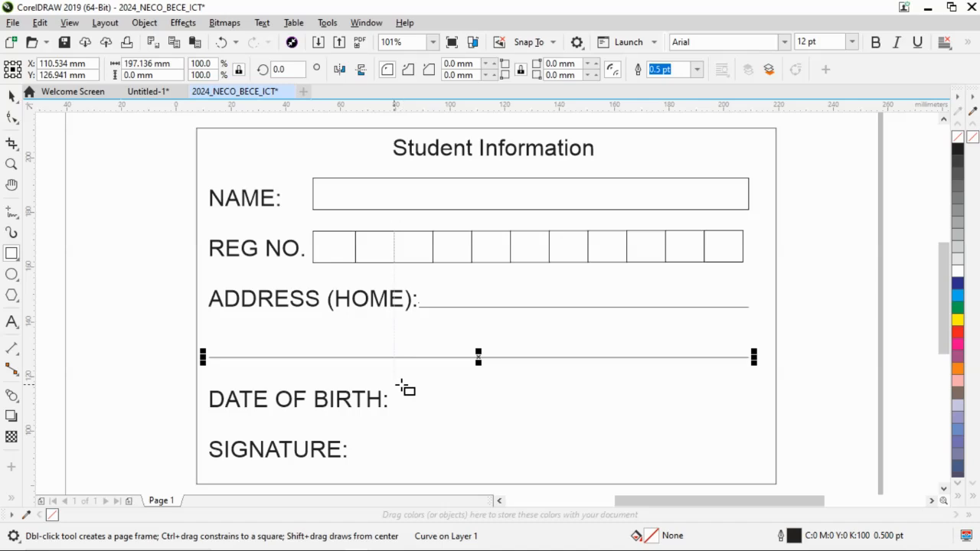
{"action": "left_click_drag", "start_coordinate": [395, 384], "coordinate": [433, 415]}
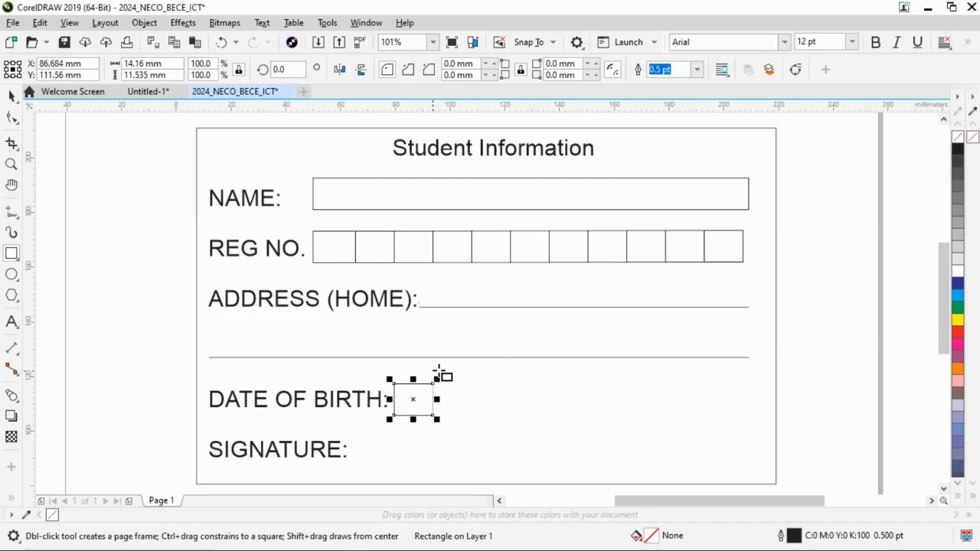
{"action": "left_click_drag", "start_coordinate": [436, 383], "coordinate": [468, 414]}
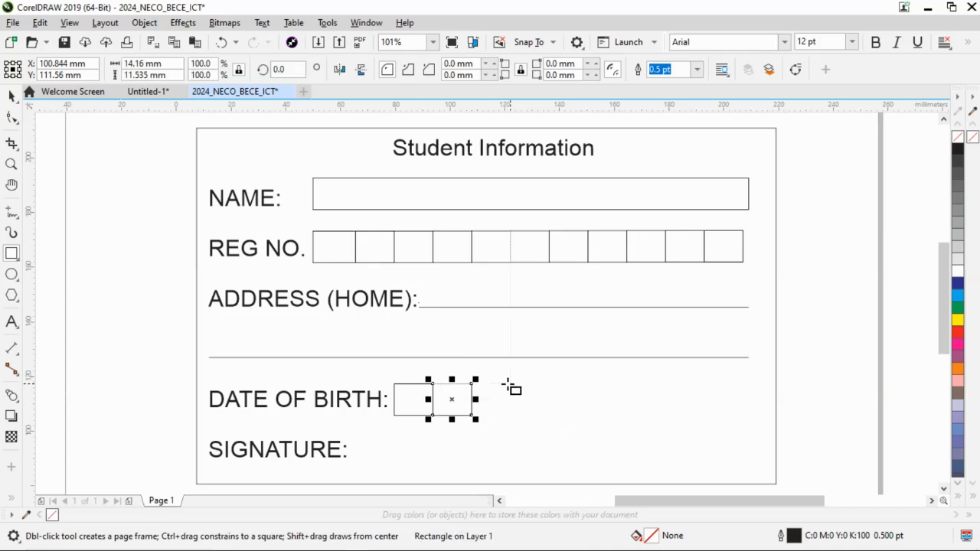
Complete the DATE OF BIRTH row with two adjoining month boxes and four adjoining year boxes, about 13 to 14 mm wide and 11.5 mm high.
{"action": "left_click_drag", "start_coordinate": [510, 383], "coordinate": [551, 416]}
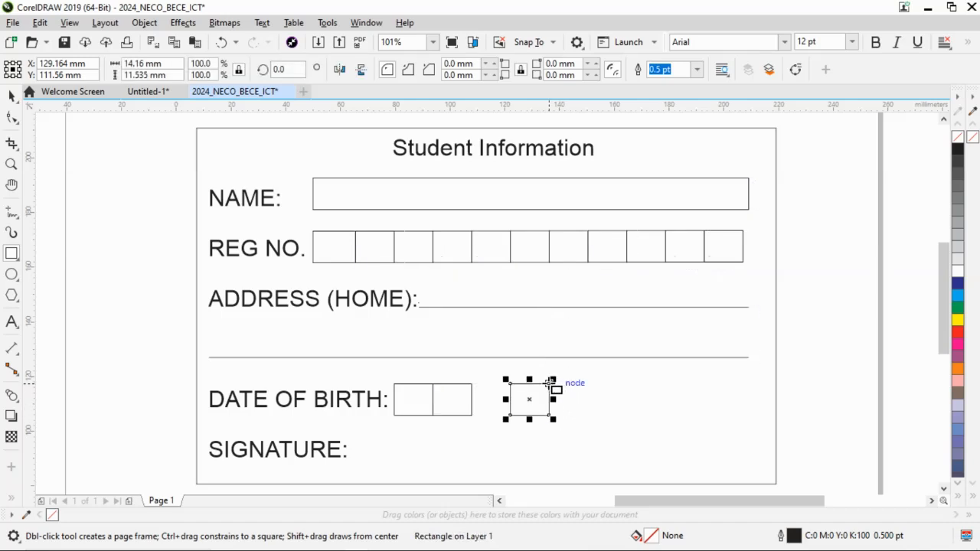
{"action": "left_click_drag", "start_coordinate": [551, 383], "coordinate": [583, 417]}
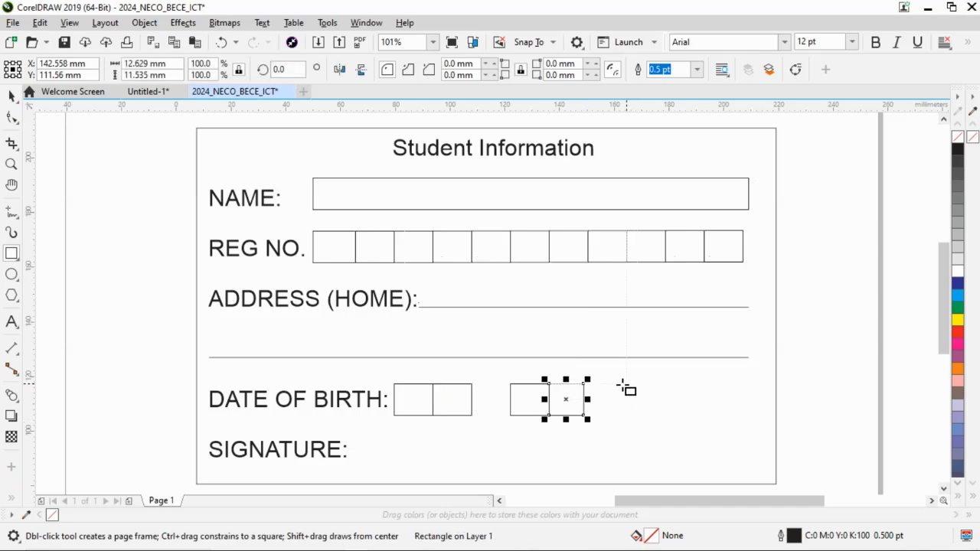
{"action": "left_click_drag", "start_coordinate": [626, 383], "coordinate": [699, 419]}
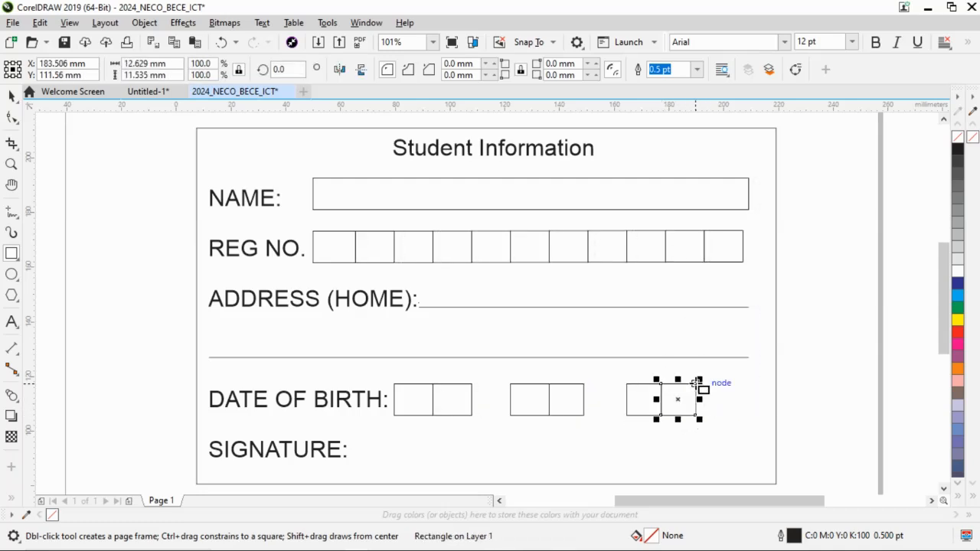
{"action": "left_click_drag", "start_coordinate": [698, 383], "coordinate": [732, 417]}
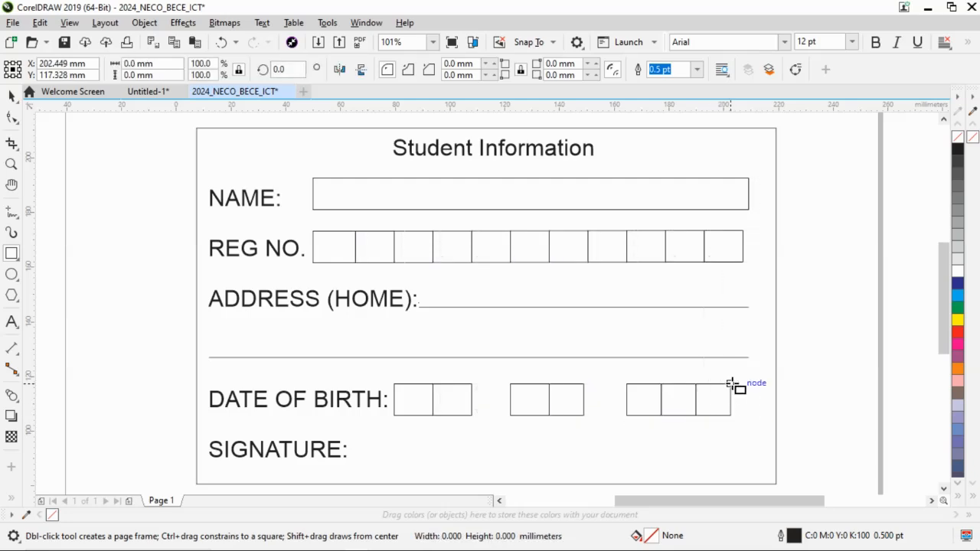
{"action": "left_click_drag", "start_coordinate": [731, 383], "coordinate": [765, 418]}
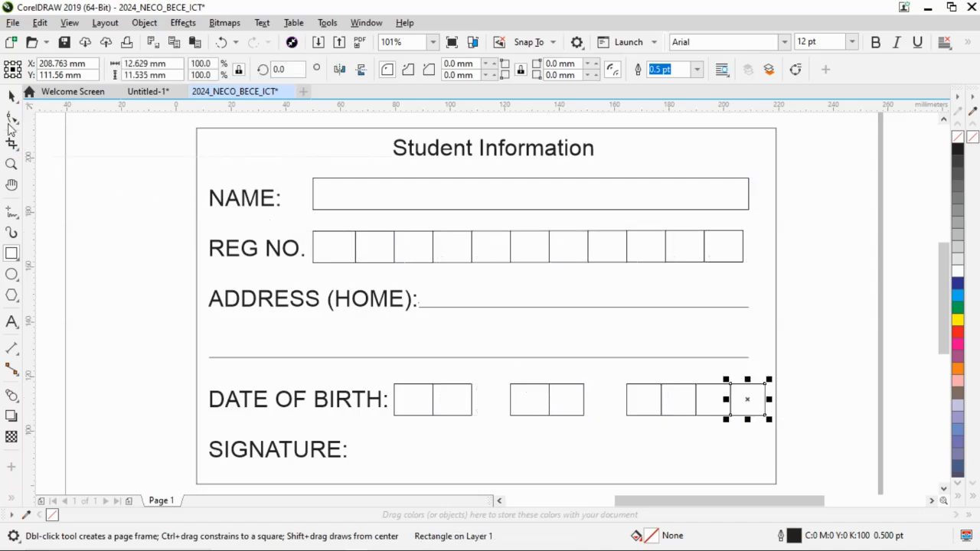
{"action": "left_click", "coordinate": [11, 97]}
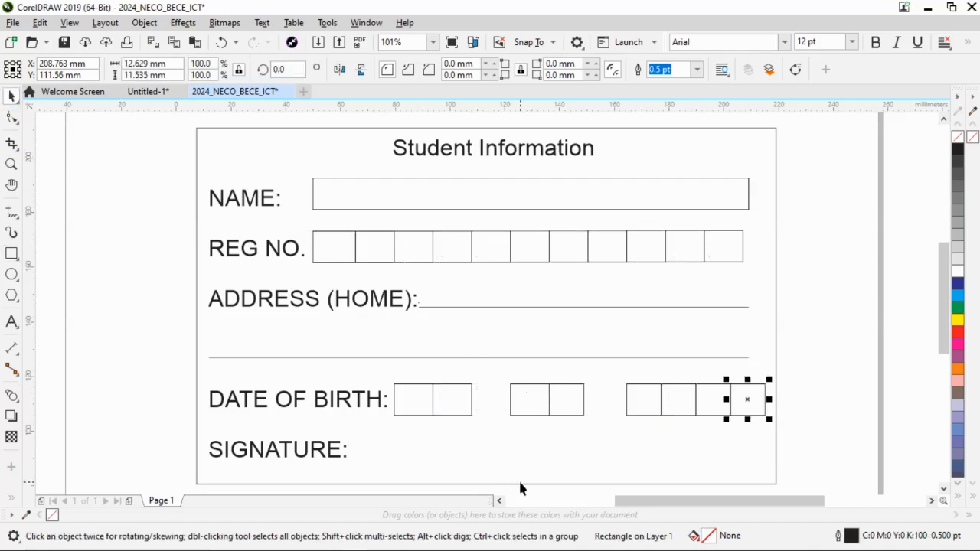
Following the sample card in Word, draw a signature box about 45 mm wide and 11.5 mm high beside the "SIGNATURE:" label.
{"action": "key", "text": "alt+Tab"}
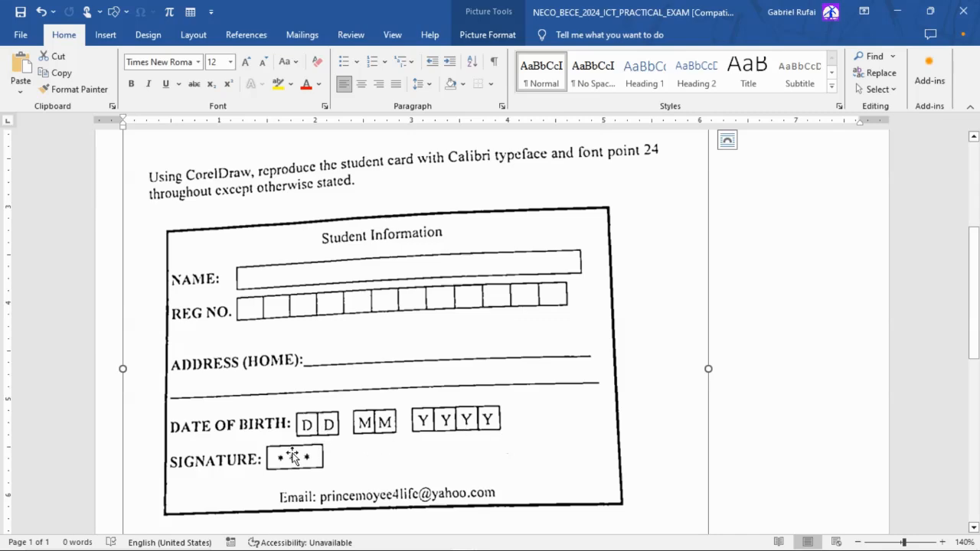
{"action": "key", "text": "alt+Tab"}
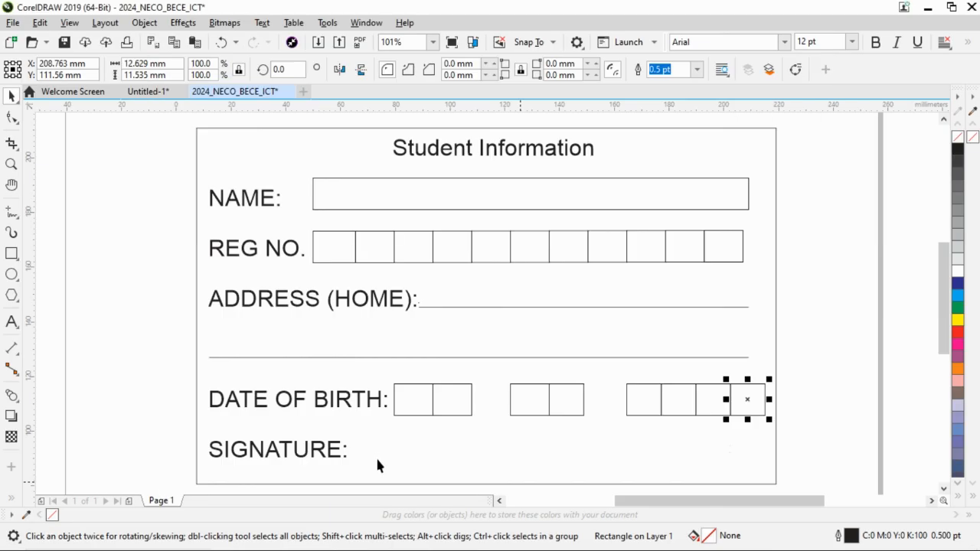
{"action": "key", "text": "alt+Tab"}
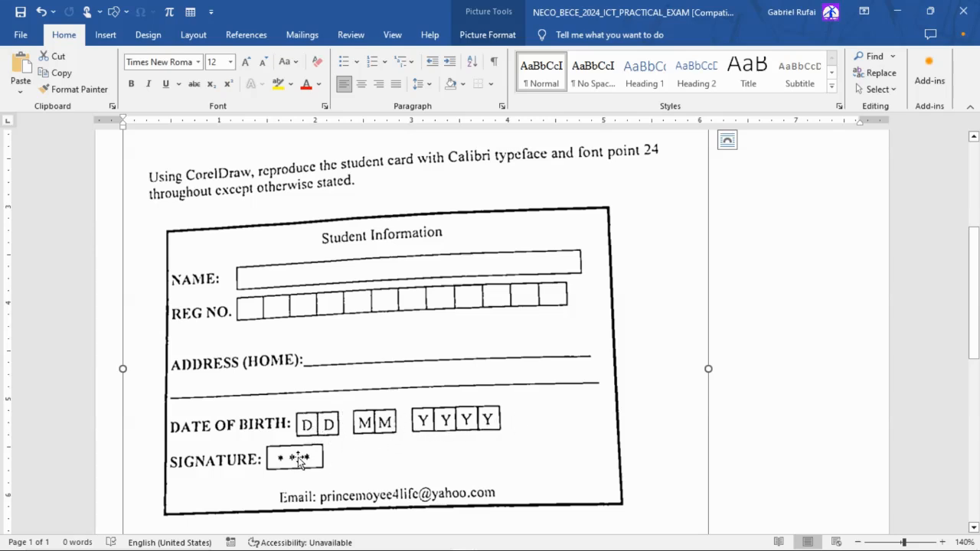
{"action": "key", "text": "alt+Tab"}
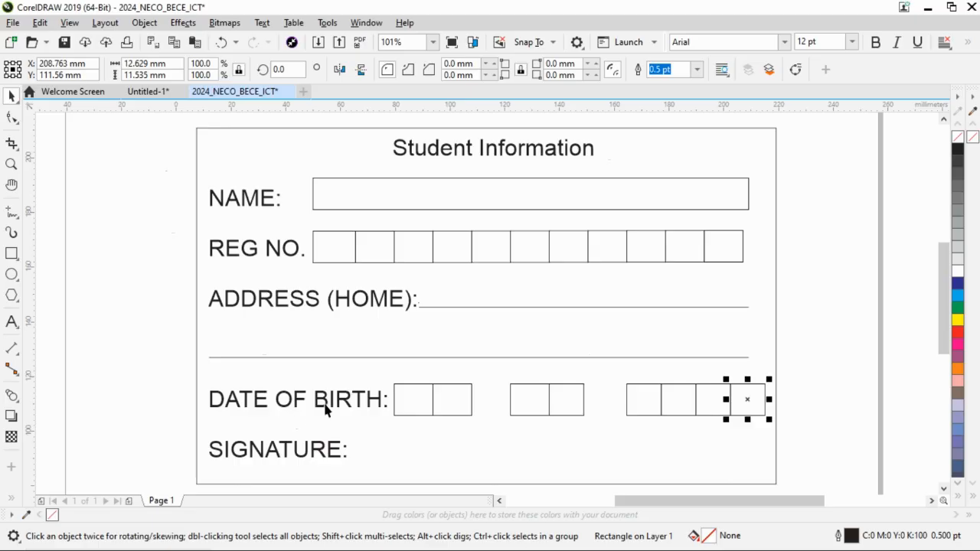
{"action": "left_click", "coordinate": [12, 253]}
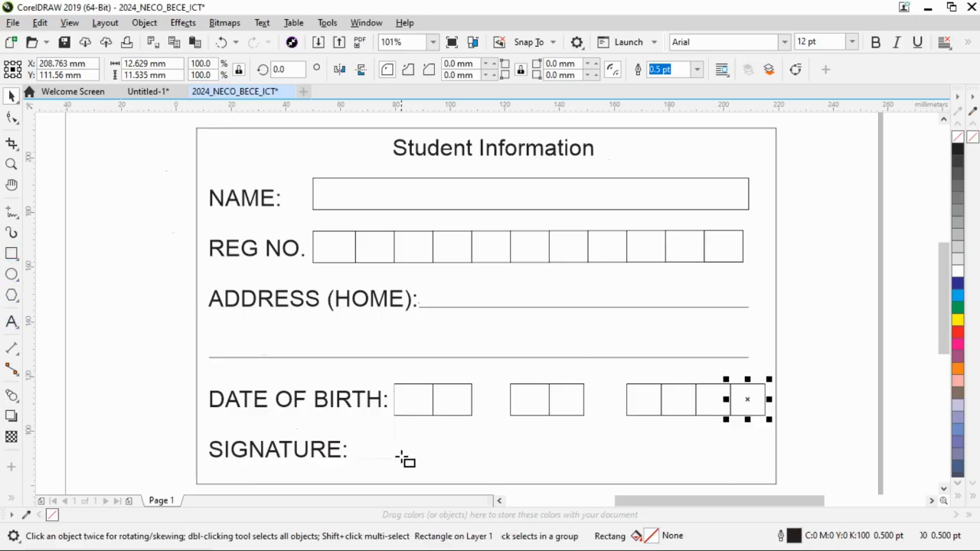
{"action": "mouse_move", "coordinate": [374, 434]}
{"action": "left_mouse_down"}
{"action": "mouse_move", "coordinate": [383, 455]}
{"action": "mouse_move", "coordinate": [501, 466]}
{"action": "left_mouse_up"}
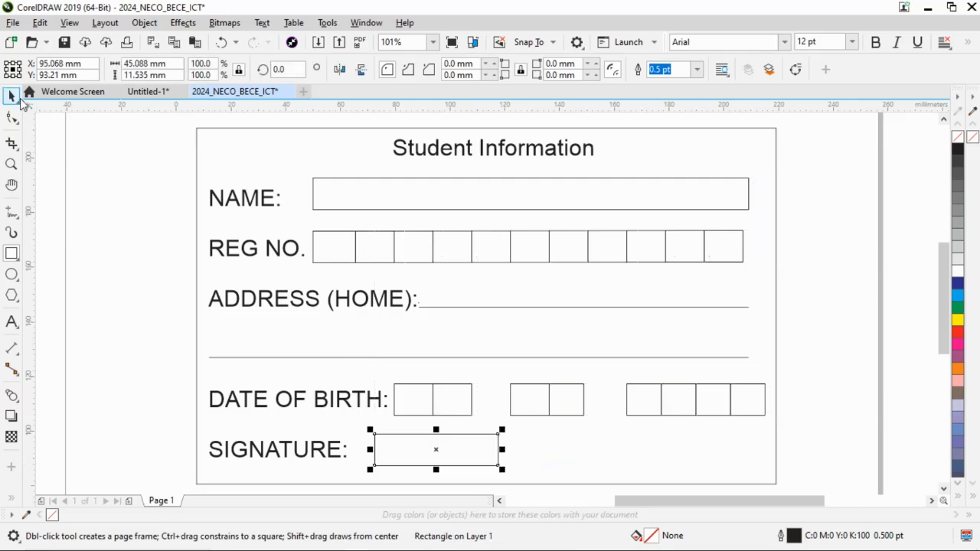
{"action": "left_click", "coordinate": [10, 96]}
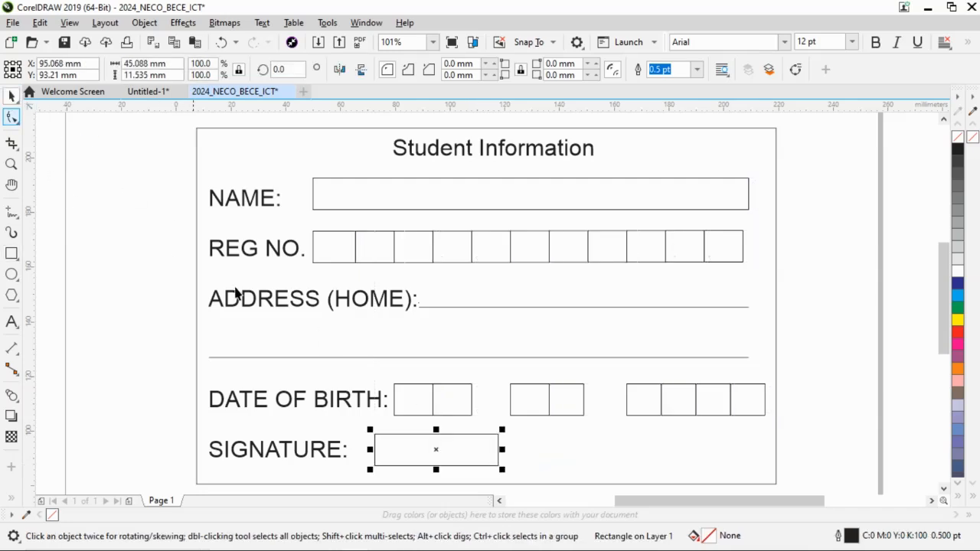
{"action": "left_click", "coordinate": [162, 371]}
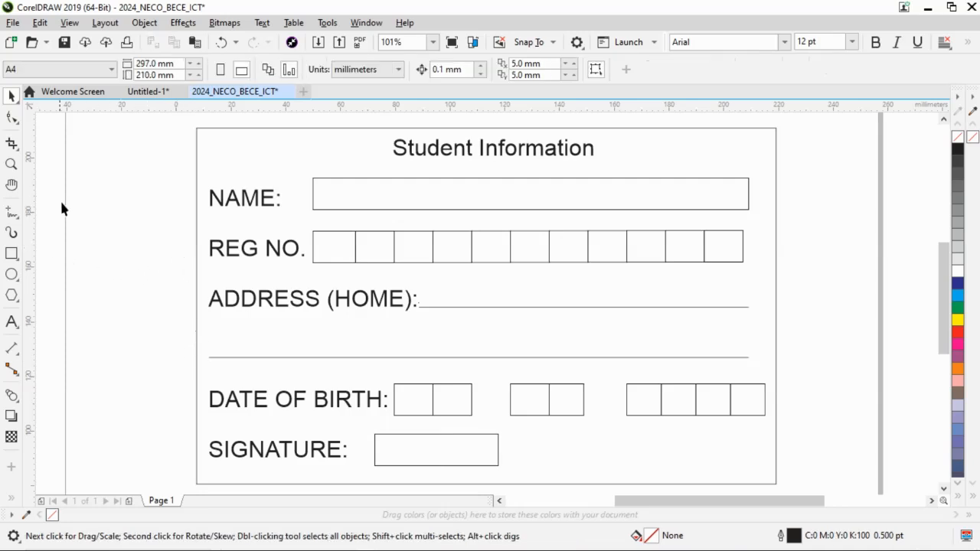
After checking the sample card in Word, extend the card's outer frame downward to a height of about 144 mm for the email line.
{"action": "key", "text": "alt+Tab"}
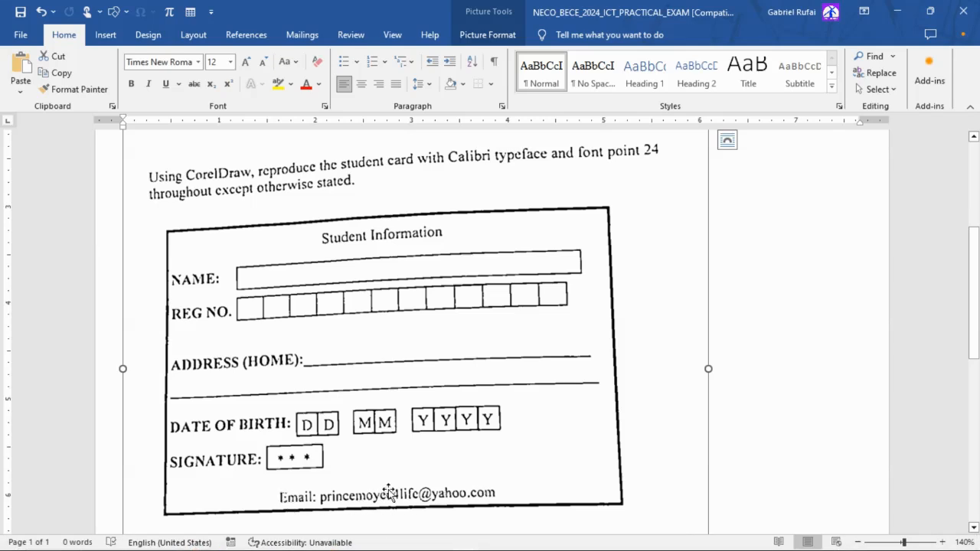
{"action": "key", "text": "alt+Tab"}
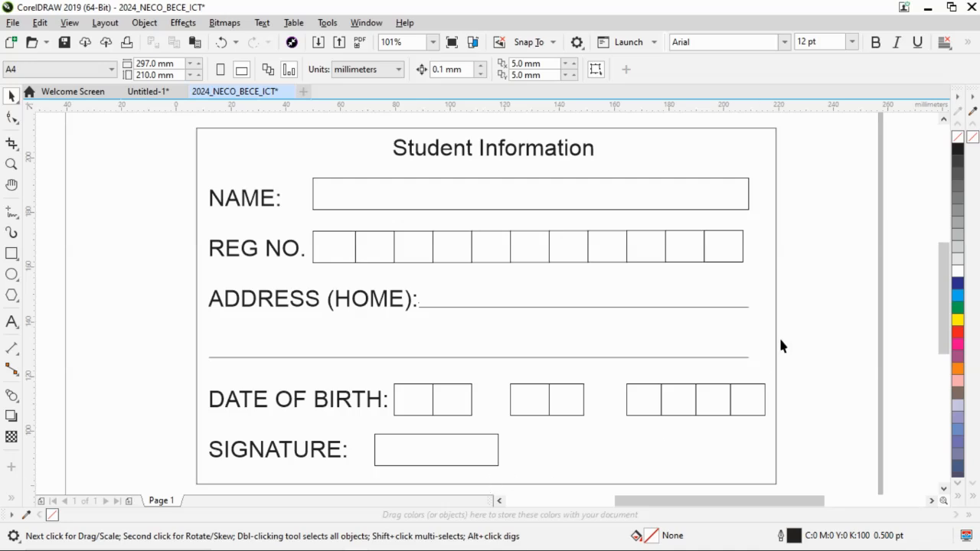
{"action": "left_click", "coordinate": [580, 481]}
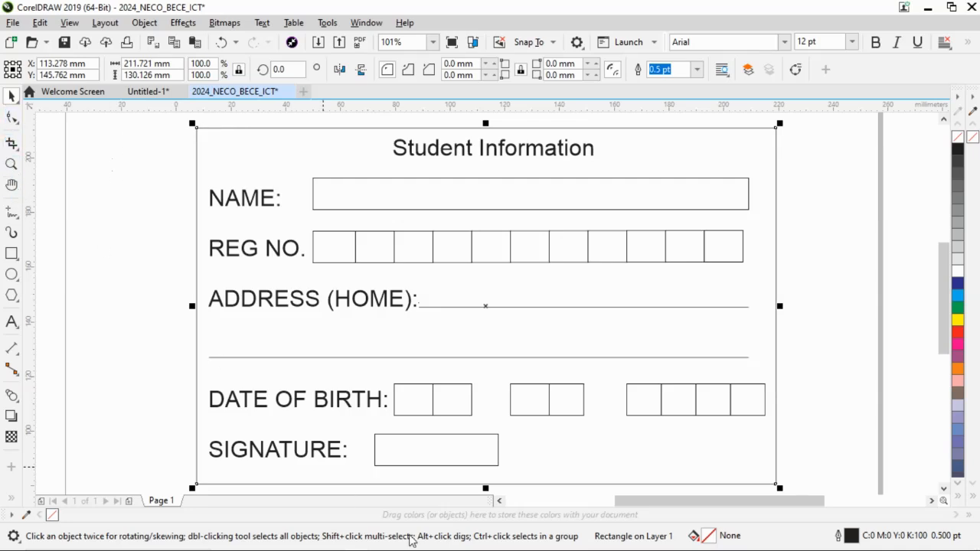
{"action": "left_click", "coordinate": [10, 165]}
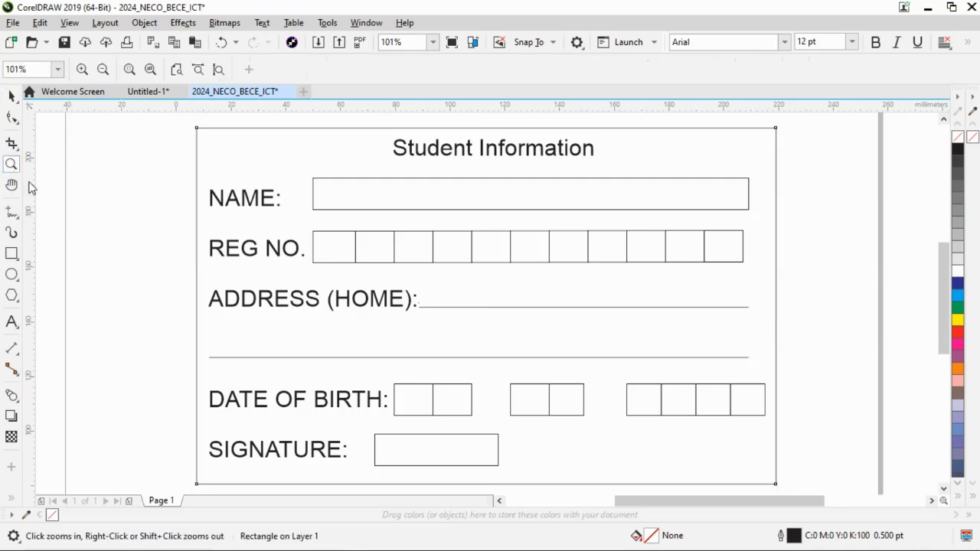
{"action": "left_click", "coordinate": [103, 70]}
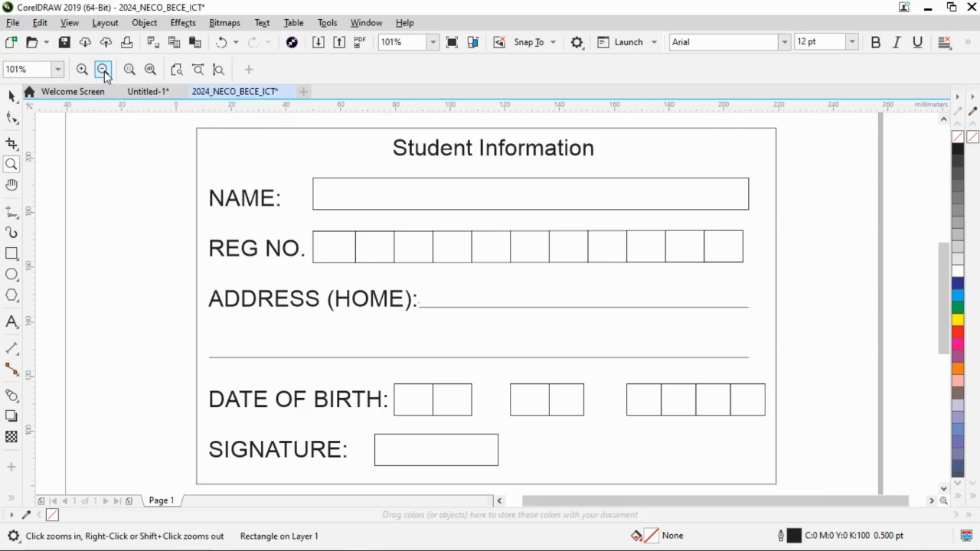
{"action": "left_click", "coordinate": [10, 96]}
{"action": "left_click_drag", "start_coordinate": [494, 391], "coordinate": [495, 406]}
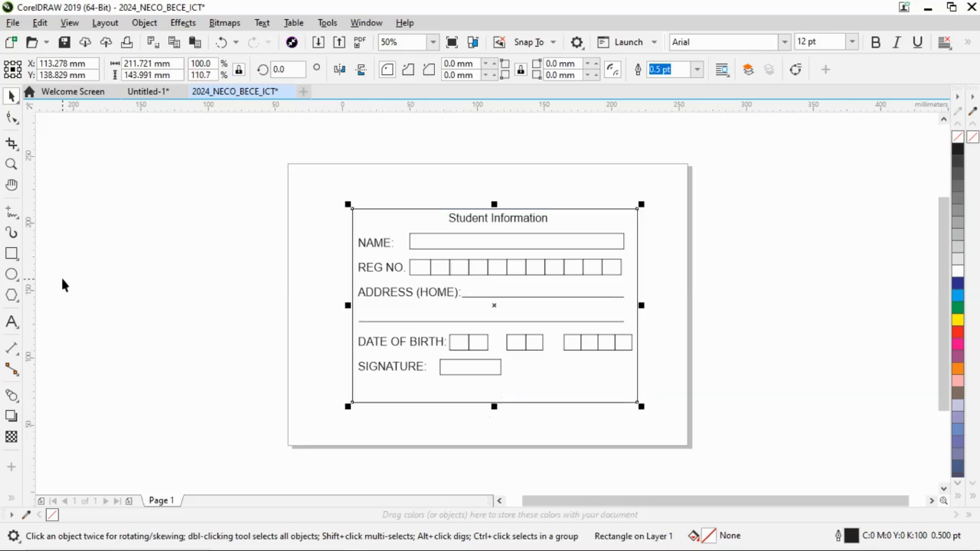
{"action": "left_click", "coordinate": [138, 285]}
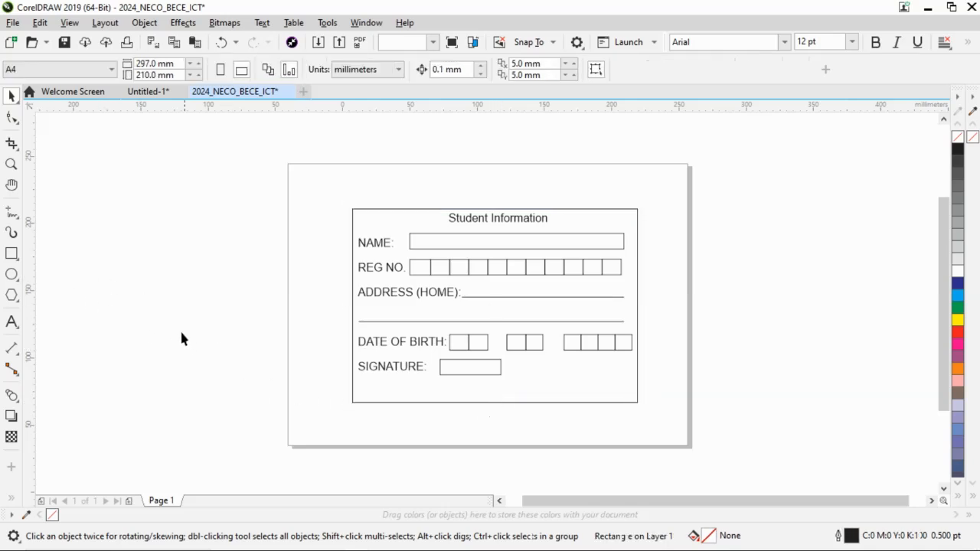
Add the text "Email:" inside the card below the signature box and compare it with the sample card in Word.
{"action": "left_click", "coordinate": [12, 322]}
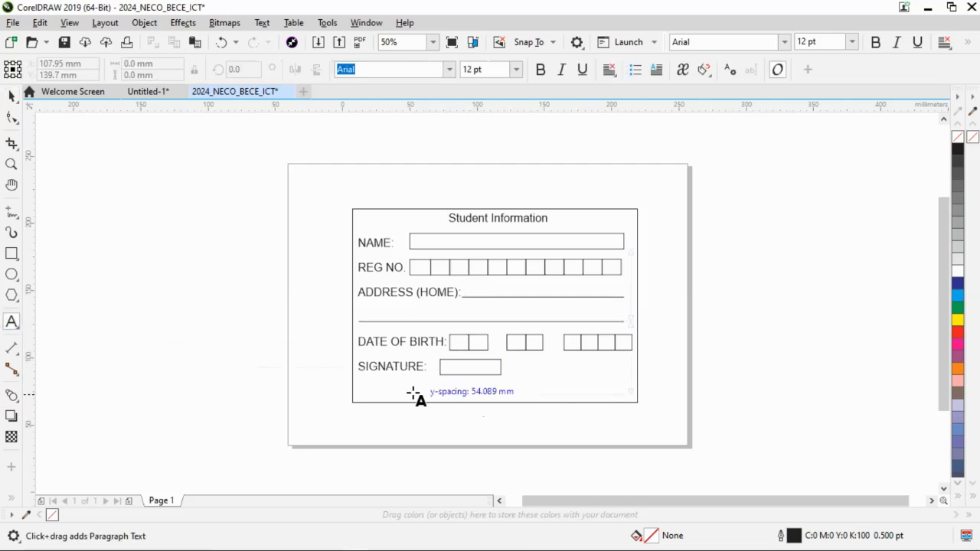
{"action": "left_click", "coordinate": [440, 394]}
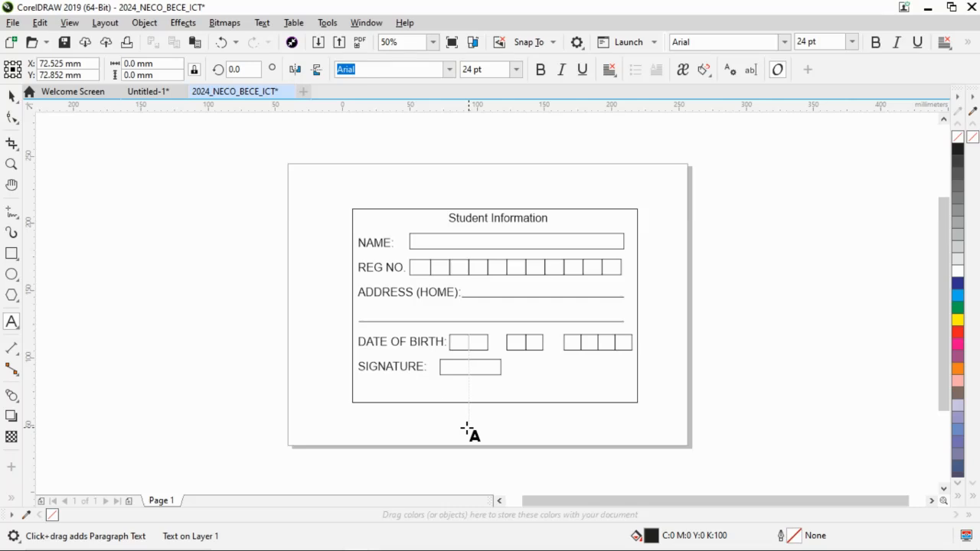
{"action": "type", "text": "Email:"}
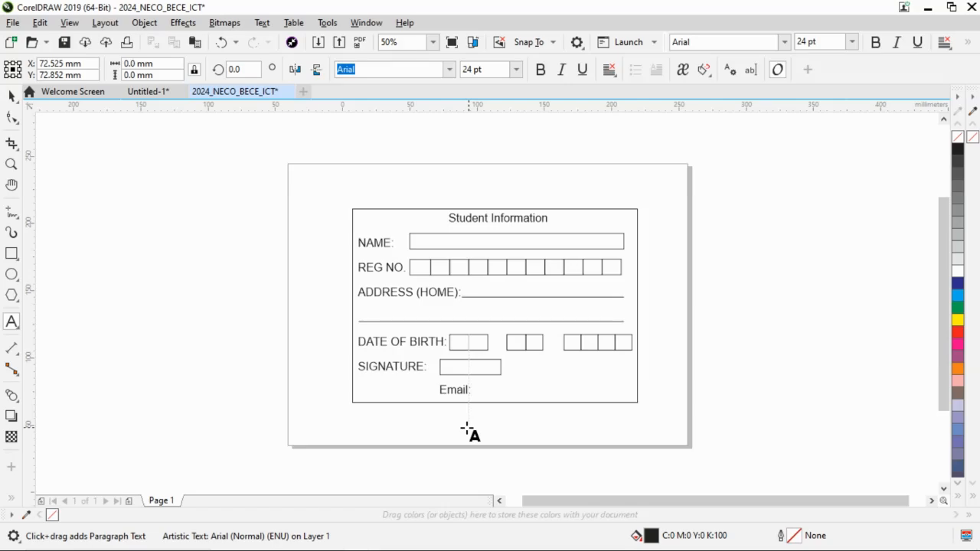
{"action": "key", "text": "Escape"}
{"action": "key", "text": "alt+Tab"}
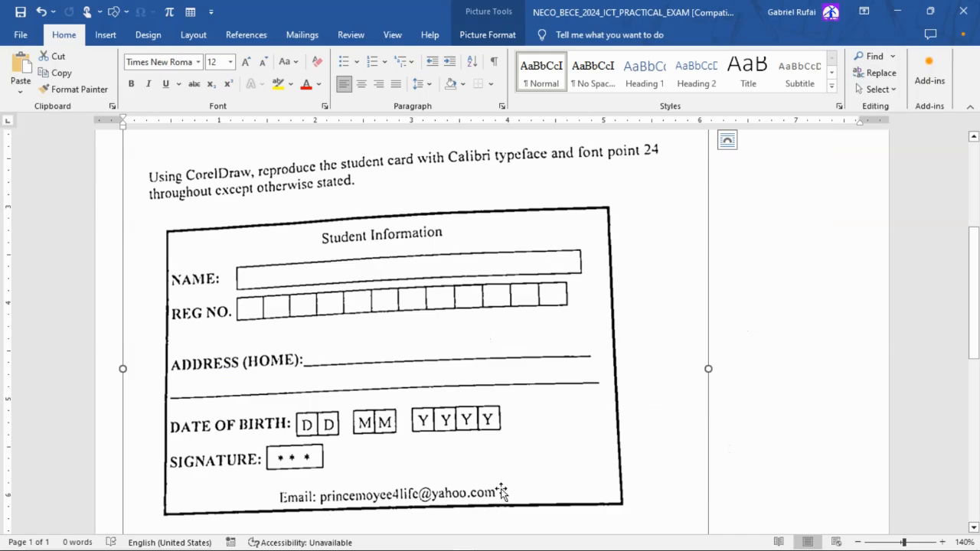
{"action": "key", "text": "alt+Tab"}
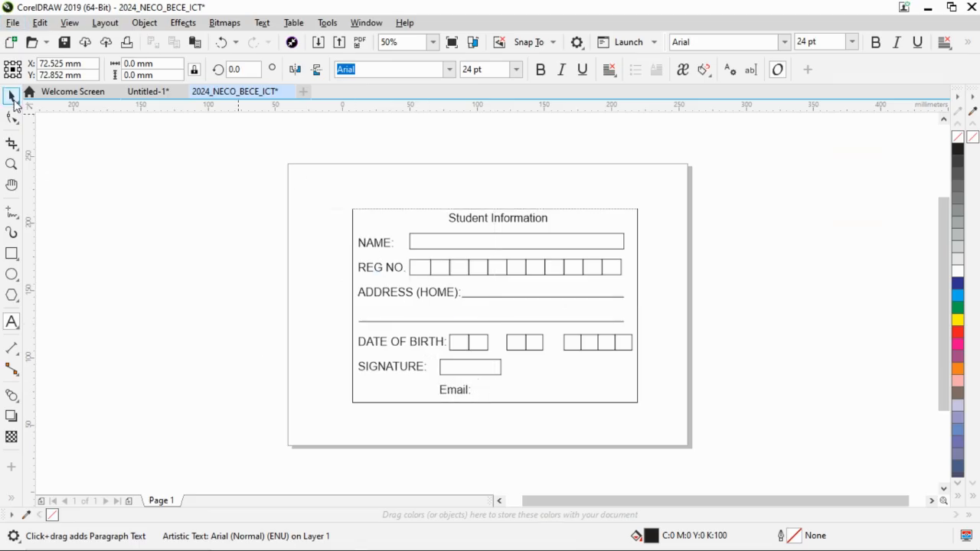
{"action": "left_click", "coordinate": [12, 97]}
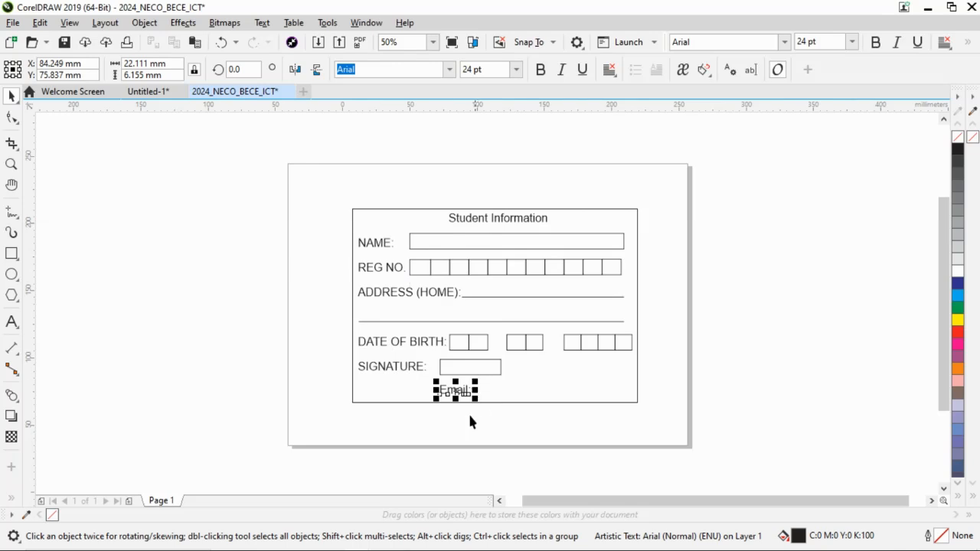
{"action": "left_click", "coordinate": [325, 345]}
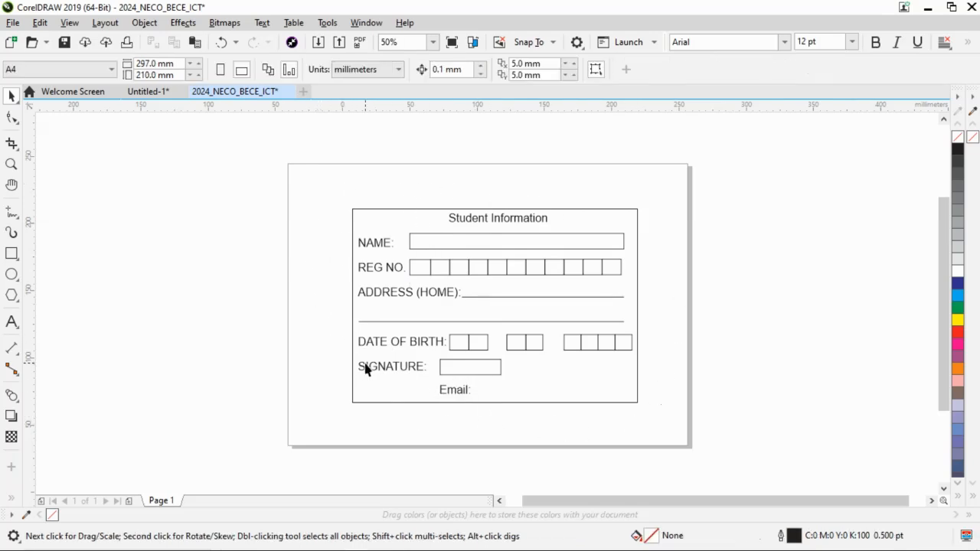
Read the APPLICATION instructions below the sample card in the Word exam document.
{"action": "key", "text": "alt+Tab"}
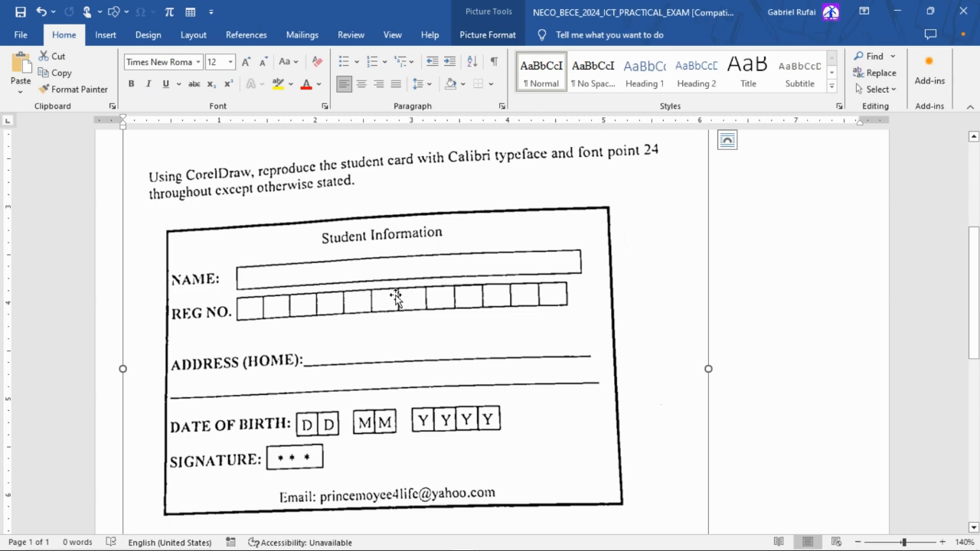
{"action": "scroll", "coordinate": [403, 299], "scroll_direction": "down", "scroll_amount": 6}
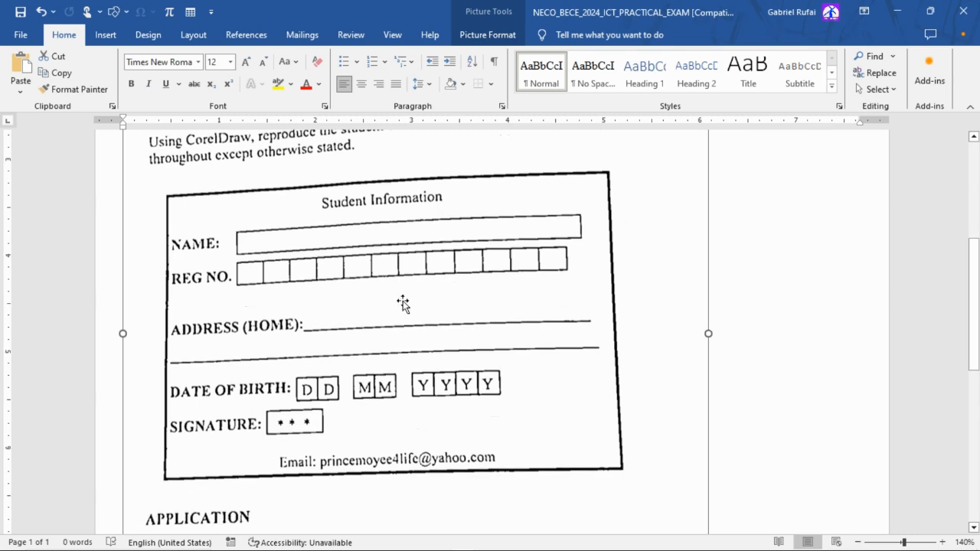
{"action": "scroll", "coordinate": [404, 301], "scroll_direction": "down", "scroll_amount": 2}
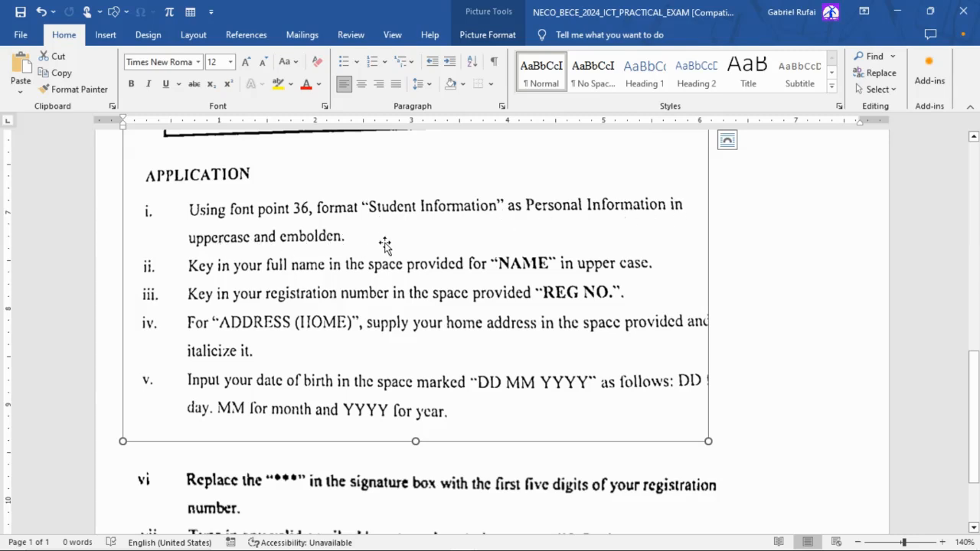
{"action": "key", "text": "alt+Tab"}
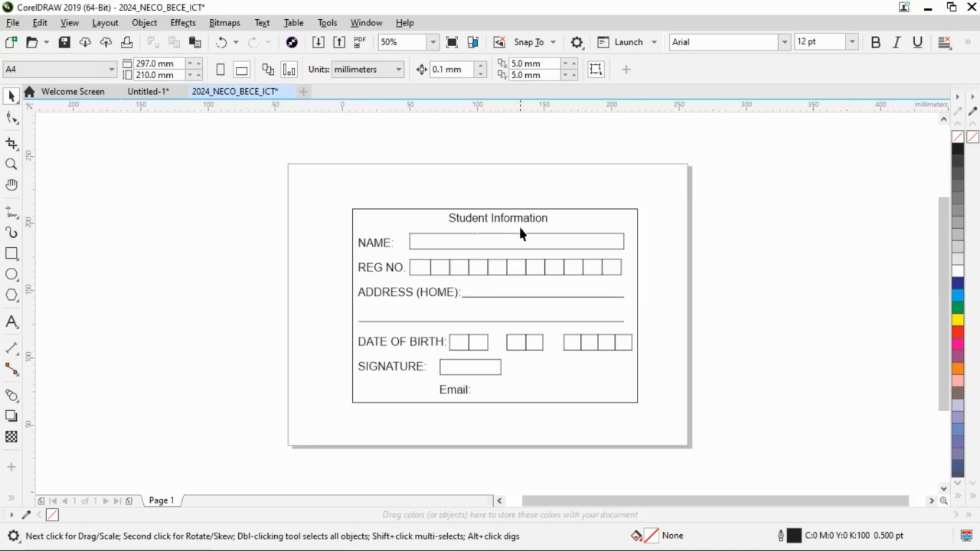
After checking the required typeface in the Word exam document, set the label text block from "NAME:" to "SIGNATURE:" in regular Calibri.
{"action": "left_click", "coordinate": [375, 245]}
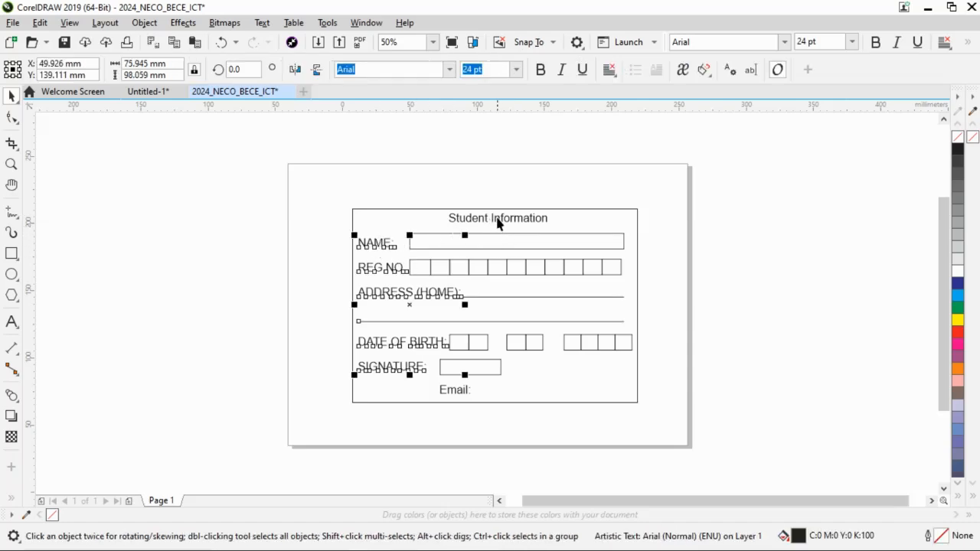
{"action": "key", "text": "alt+Tab"}
{"action": "scroll", "coordinate": [429, 248], "scroll_direction": "up", "scroll_amount": 10}
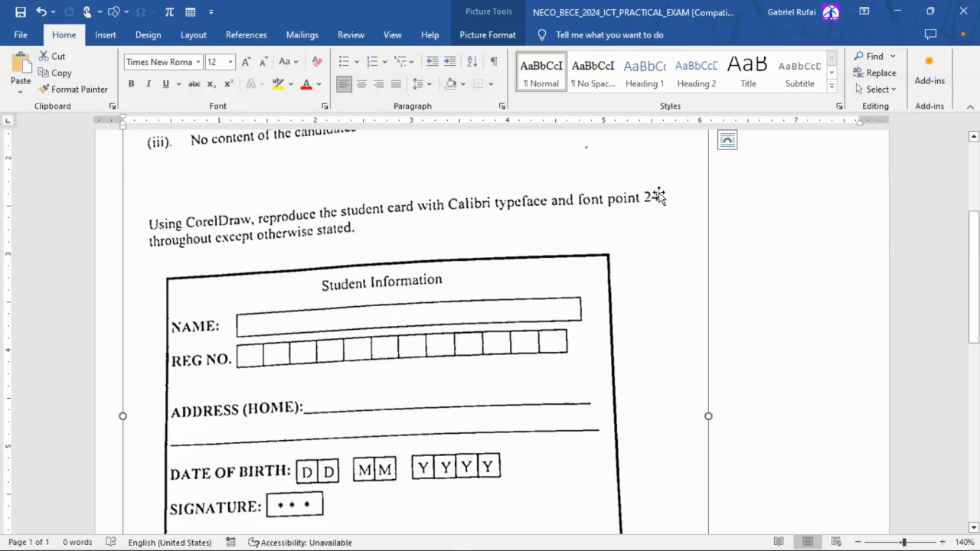
{"action": "key", "text": "alt+Tab"}
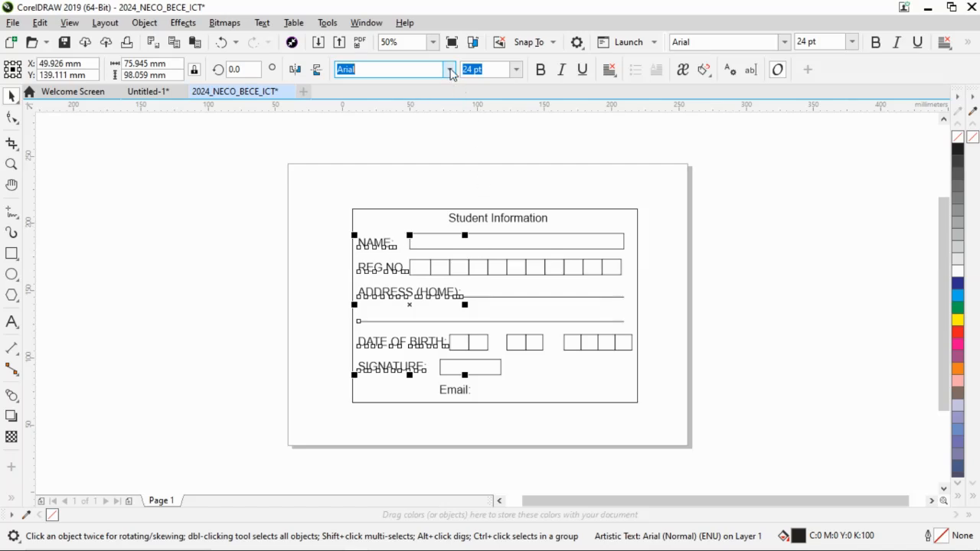
{"action": "left_click", "coordinate": [451, 70]}
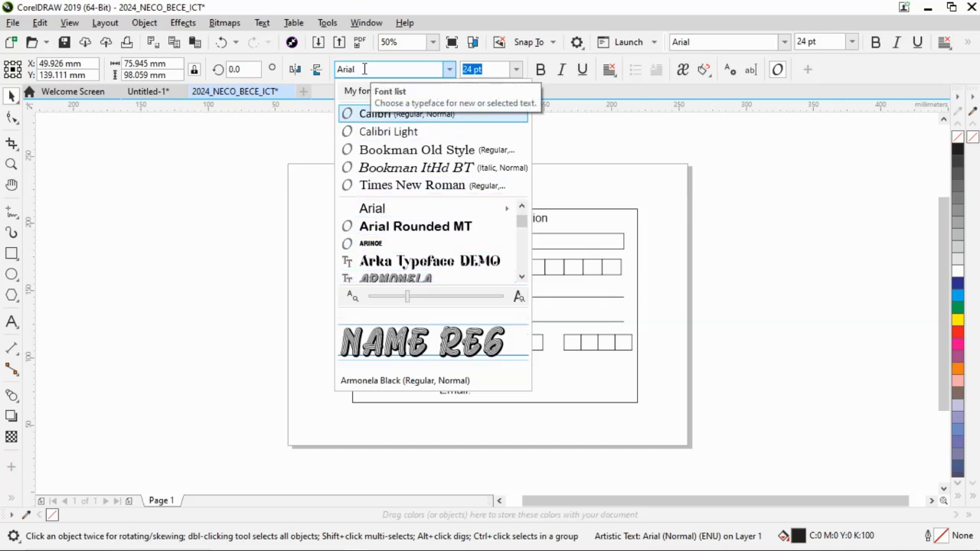
{"action": "left_click_drag", "start_coordinate": [365, 69], "coordinate": [314, 73]}
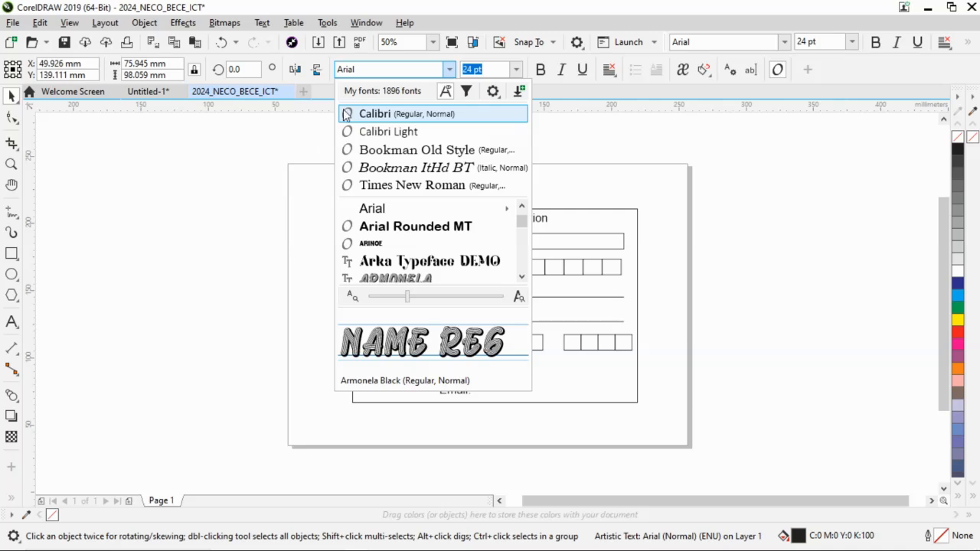
{"action": "left_click_drag", "start_coordinate": [342, 69], "coordinate": [354, 70]}
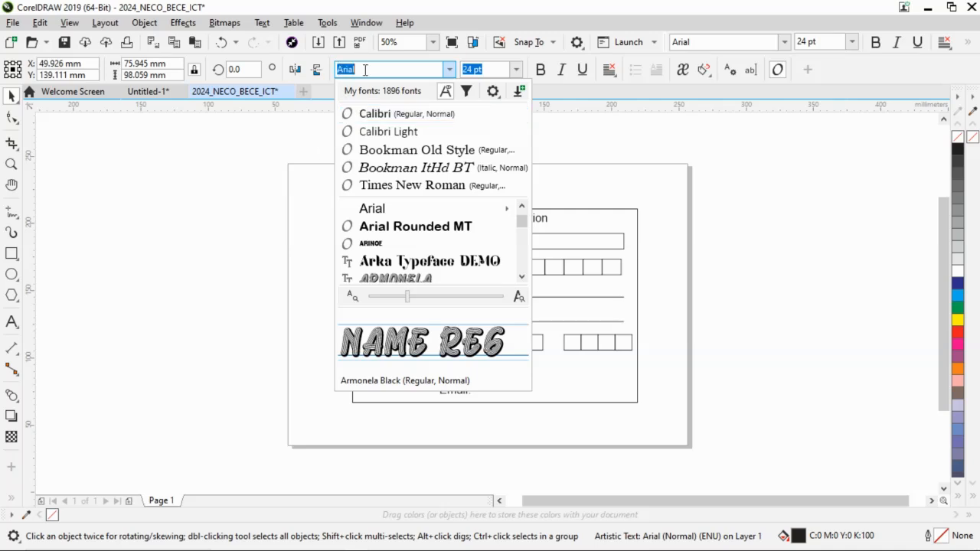
{"action": "type", "text": "cab"}
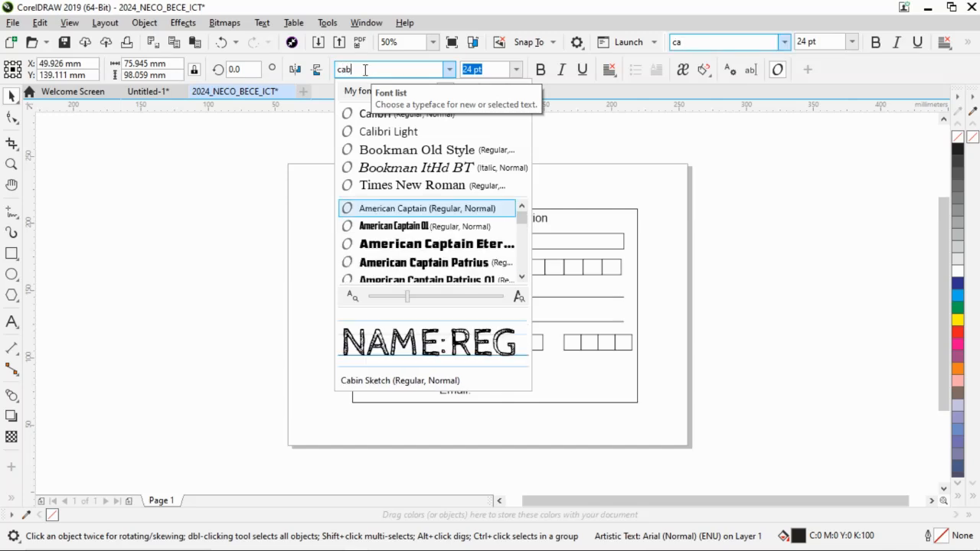
{"action": "key", "text": "BackSpace"}
{"action": "type", "text": "libri"}
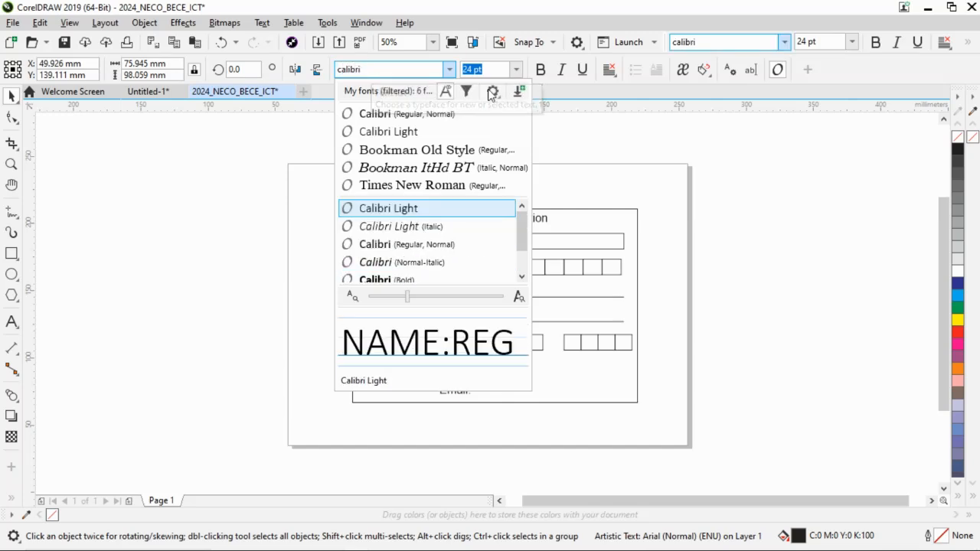
{"action": "left_click", "coordinate": [437, 213]}
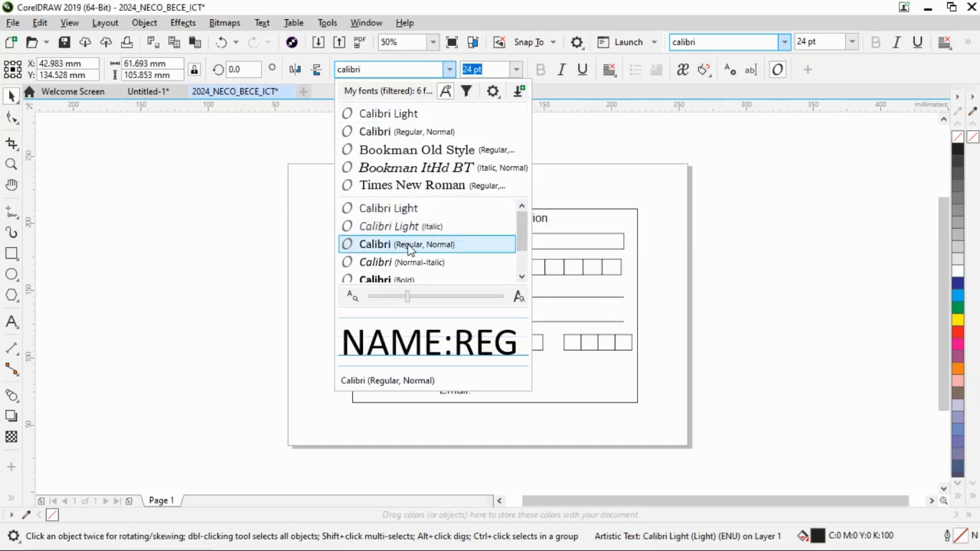
{"action": "left_click", "coordinate": [408, 249]}
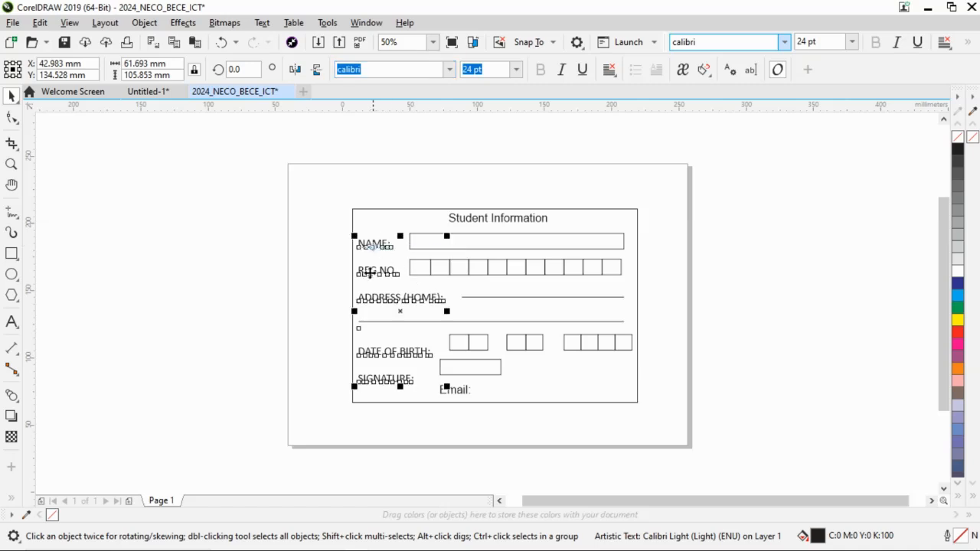
{"action": "key", "text": "Return"}
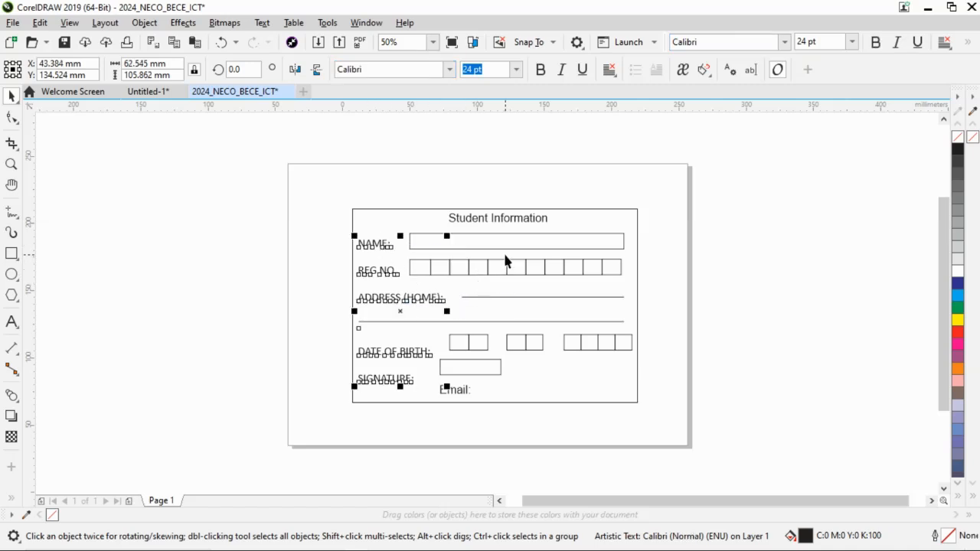
Change the typeface of the "Student Information" title to regular Calibri.
{"action": "left_click", "coordinate": [515, 220]}
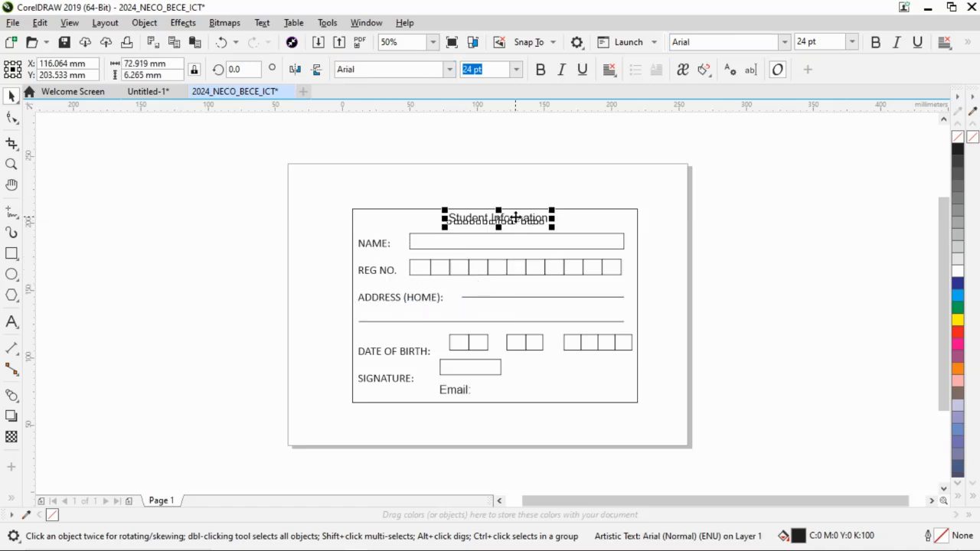
{"action": "left_click", "coordinate": [433, 70]}
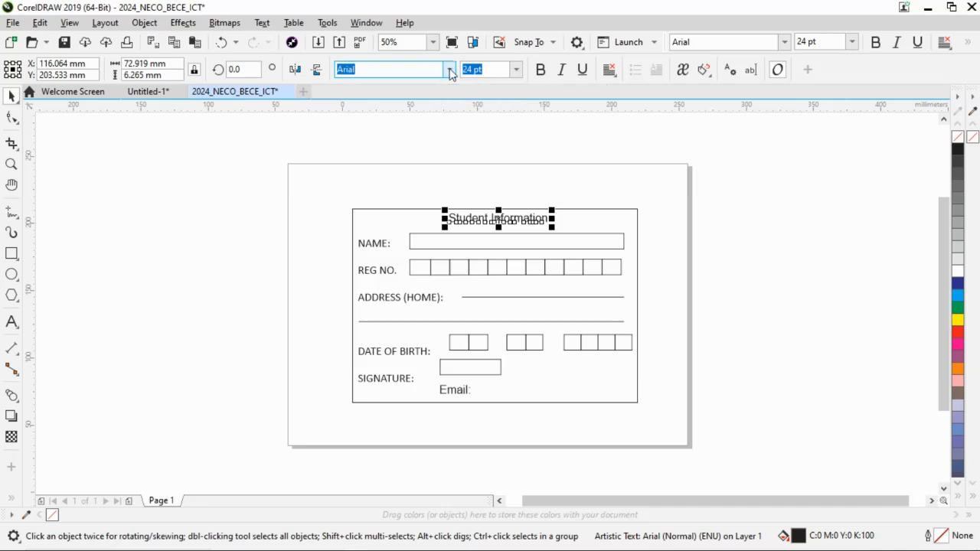
{"action": "left_click", "coordinate": [447, 69]}
{"action": "left_click", "coordinate": [389, 114]}
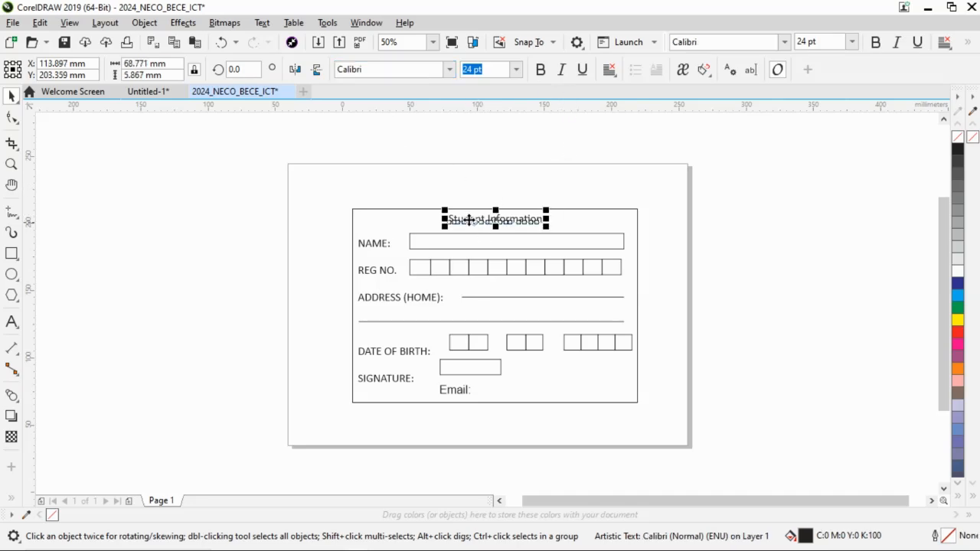
Following application instruction i in Word, set the "Student Information" title to 36 pt.
{"action": "key", "text": "alt+Tab"}
{"action": "scroll", "coordinate": [580, 221], "scroll_direction": "down", "scroll_amount": 5}
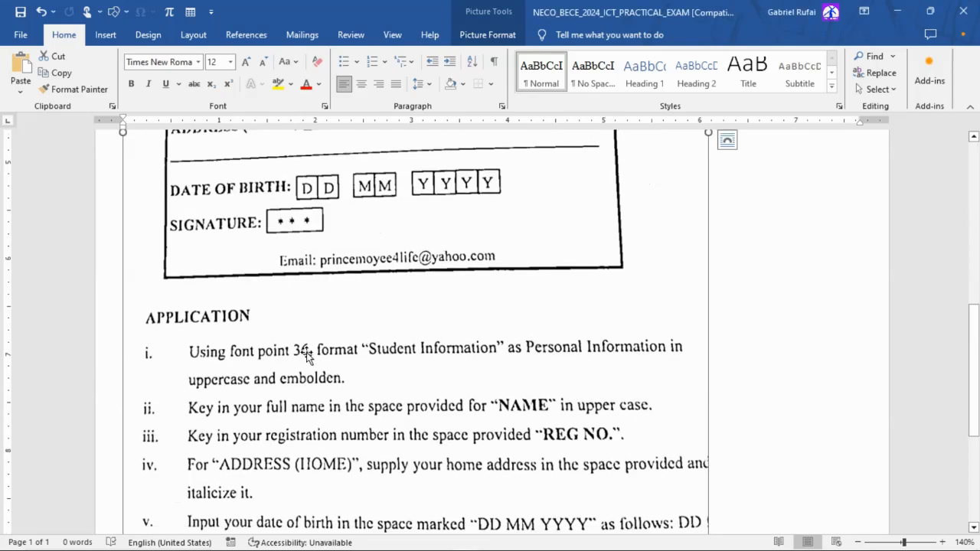
{"action": "key", "text": "alt+Tab"}
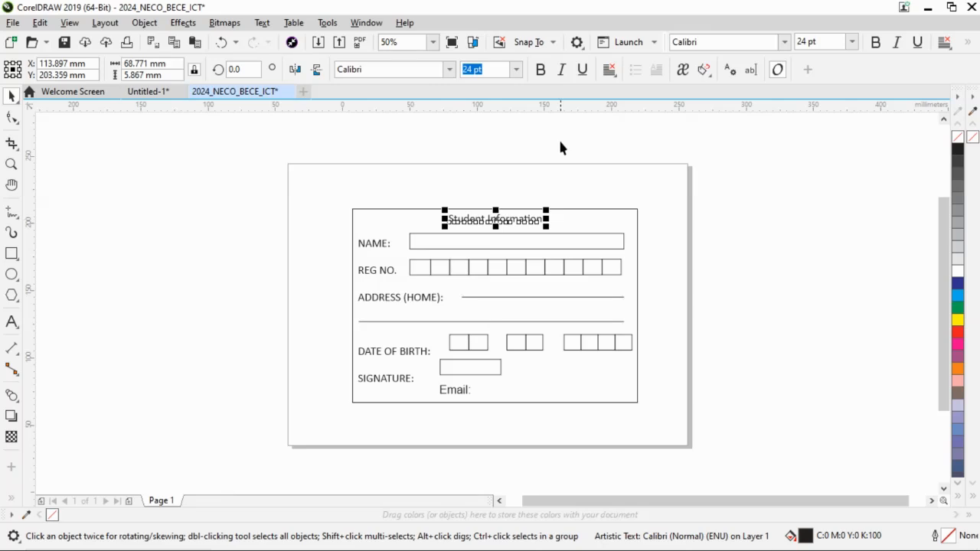
{"action": "left_click", "coordinate": [517, 69]}
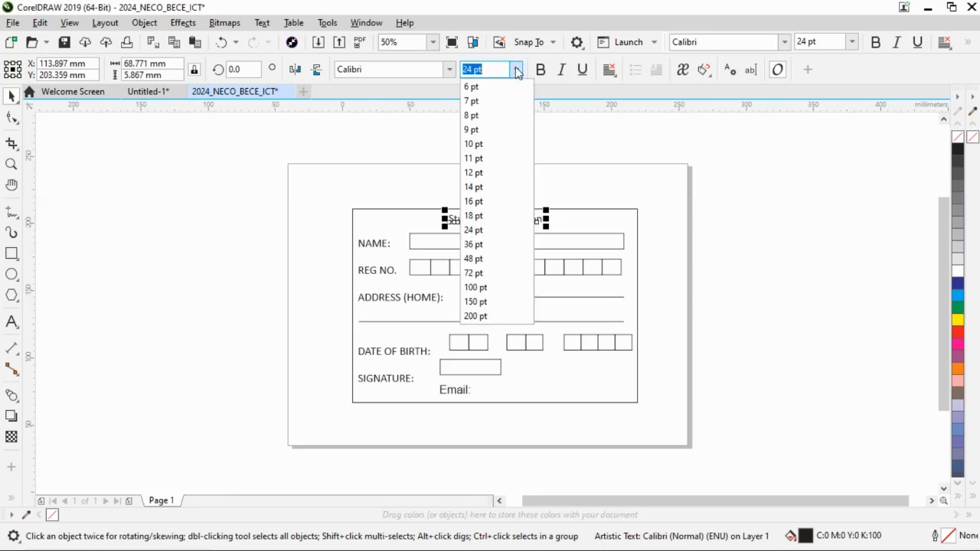
{"action": "left_click", "coordinate": [480, 246]}
After rereading instruction i in Word, replace "Student" with "Personal" in the card's title.
{"action": "key", "text": "alt+Tab"}
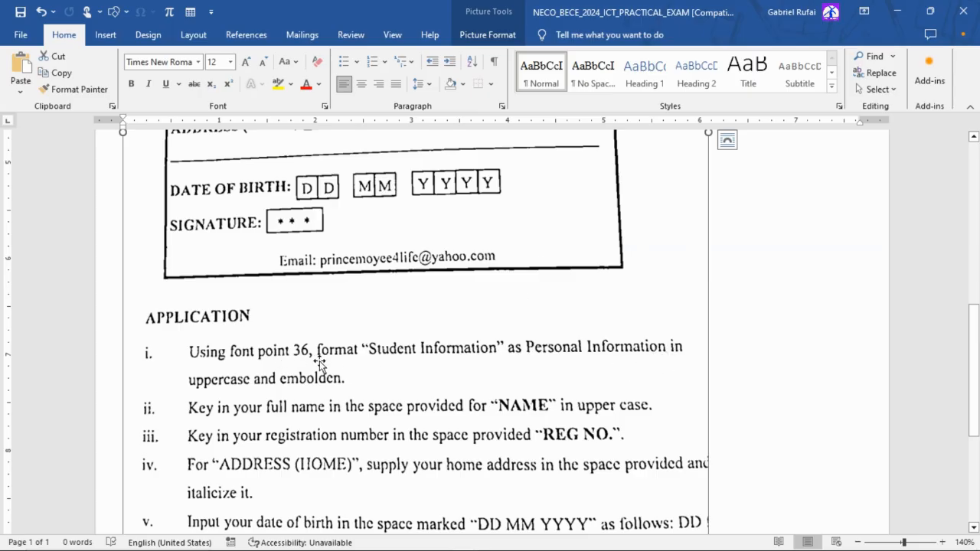
{"action": "key", "text": "alt+Tab"}
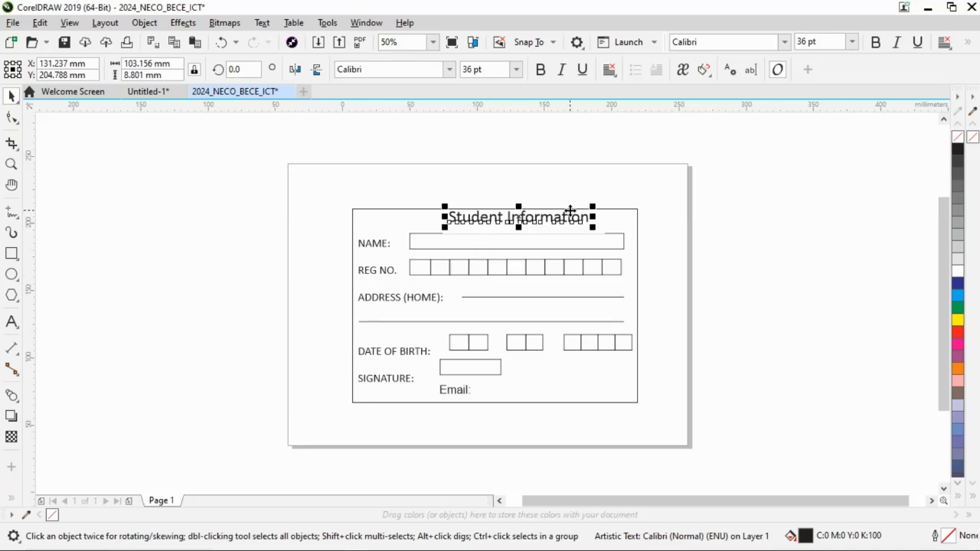
{"action": "key", "text": "alt+Tab"}
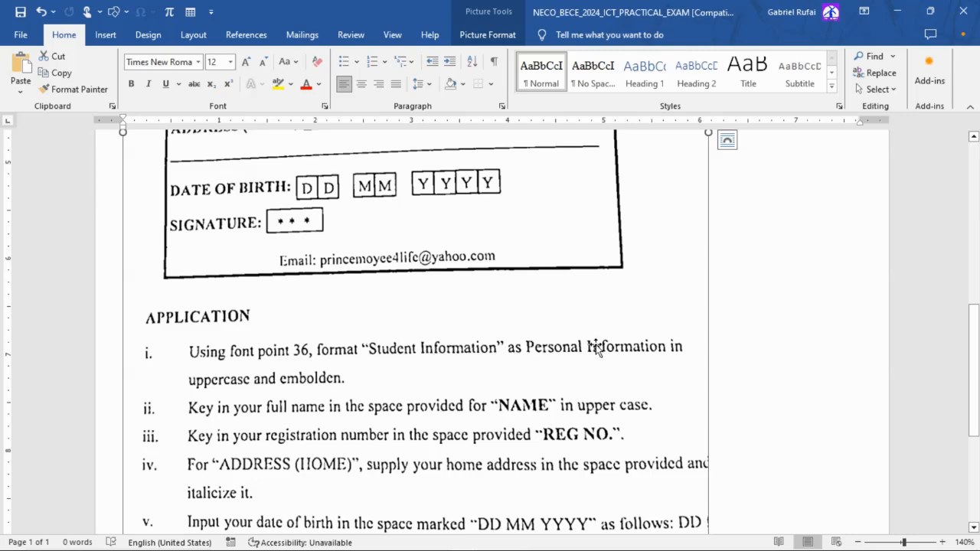
{"action": "key", "text": "alt+Tab"}
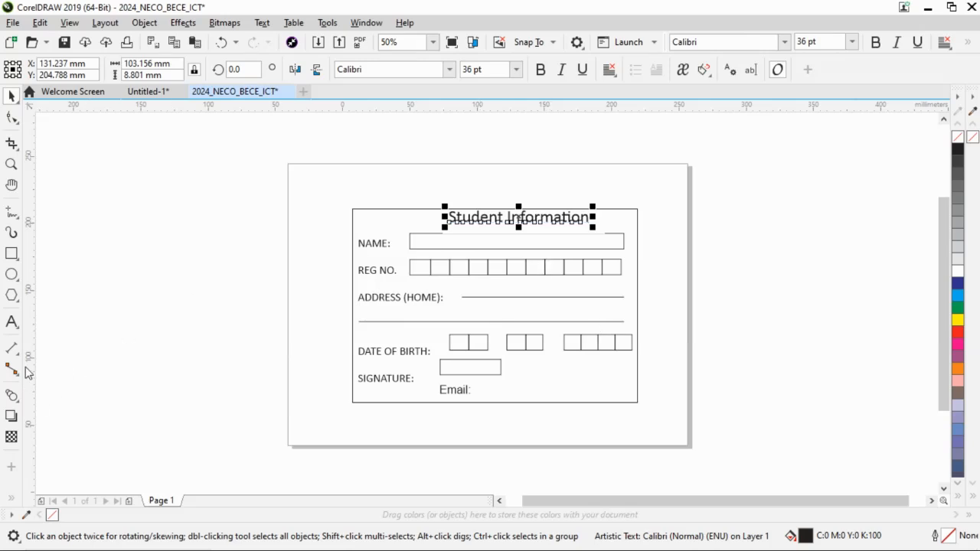
{"action": "left_click", "coordinate": [12, 324]}
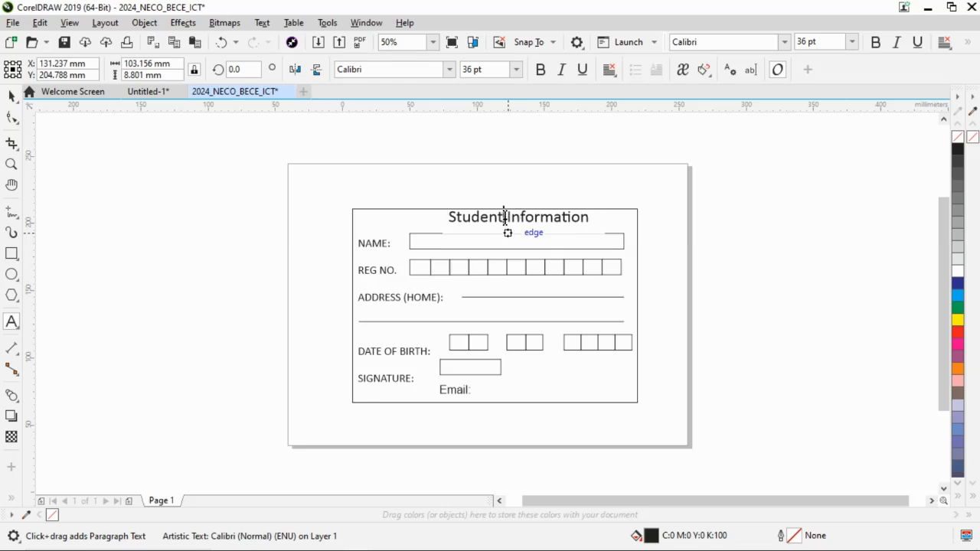
{"action": "left_click_drag", "start_coordinate": [505, 218], "coordinate": [443, 219]}
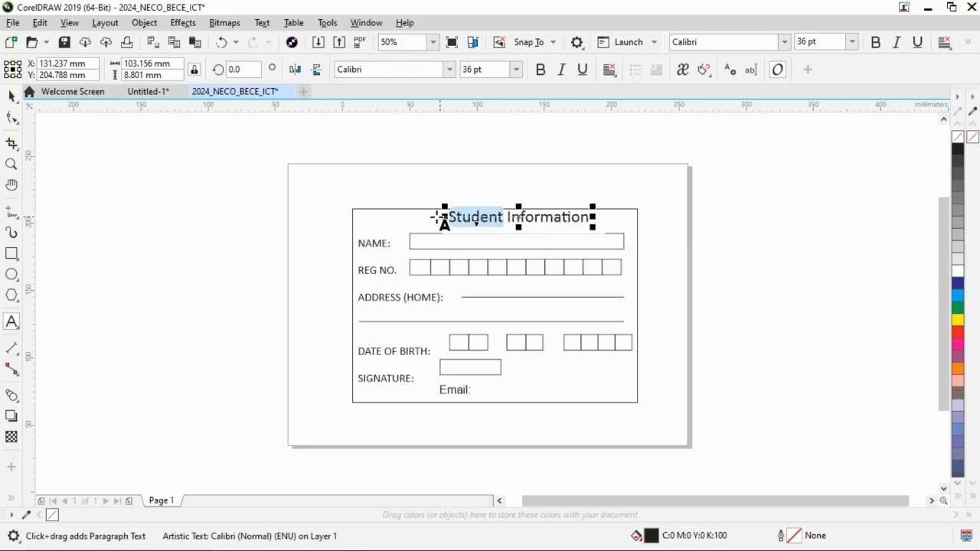
{"action": "type", "text": "Per"}
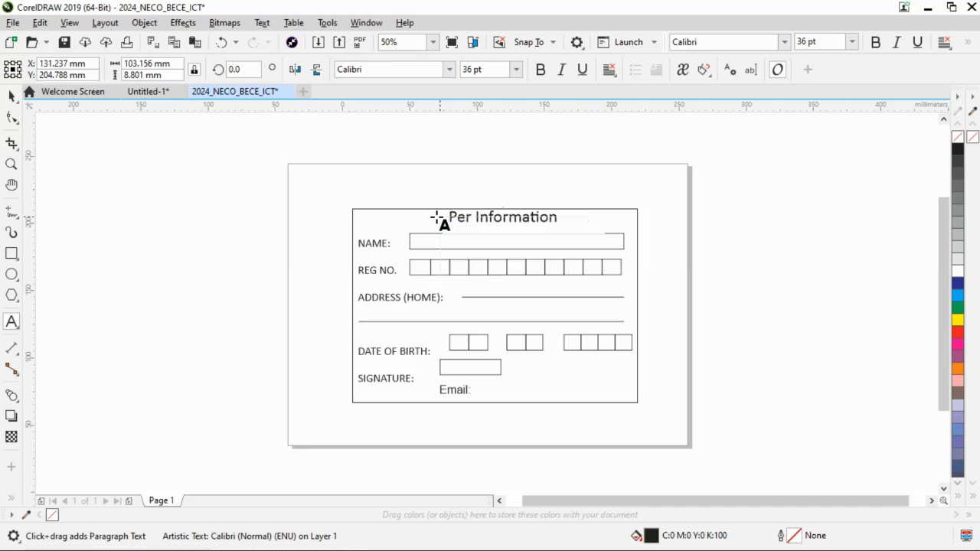
{"action": "type", "text": "sonal"}
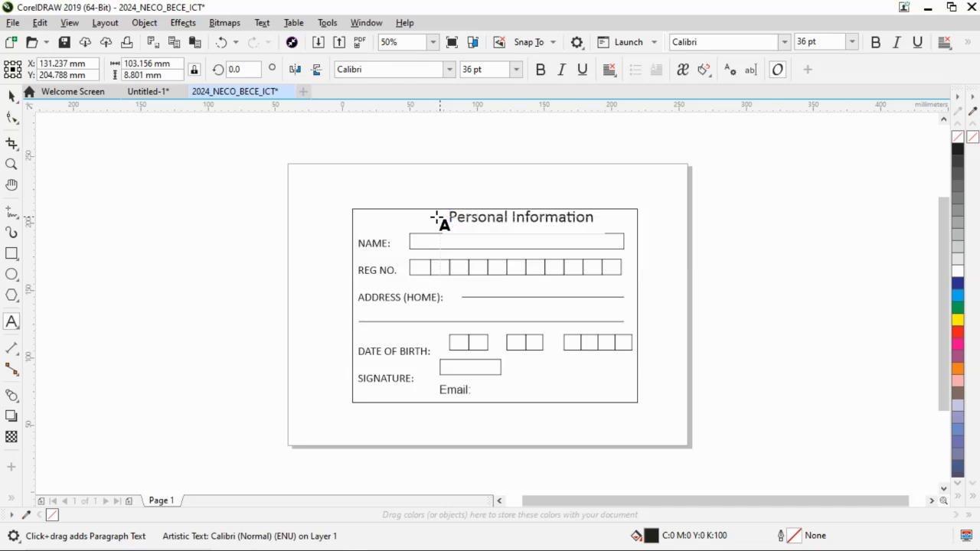
Following instruction i in Word, convert the whole "Personal Information" title to uppercase and make it bold.
{"action": "left_click", "coordinate": [490, 222]}
{"action": "left_click_drag", "start_coordinate": [452, 218], "coordinate": [592, 219]}
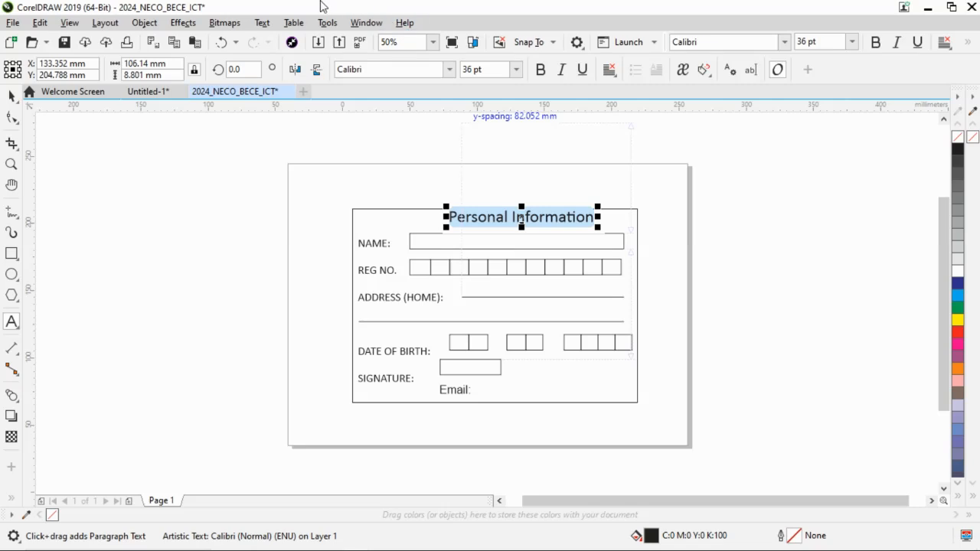
{"action": "left_click", "coordinate": [265, 23]}
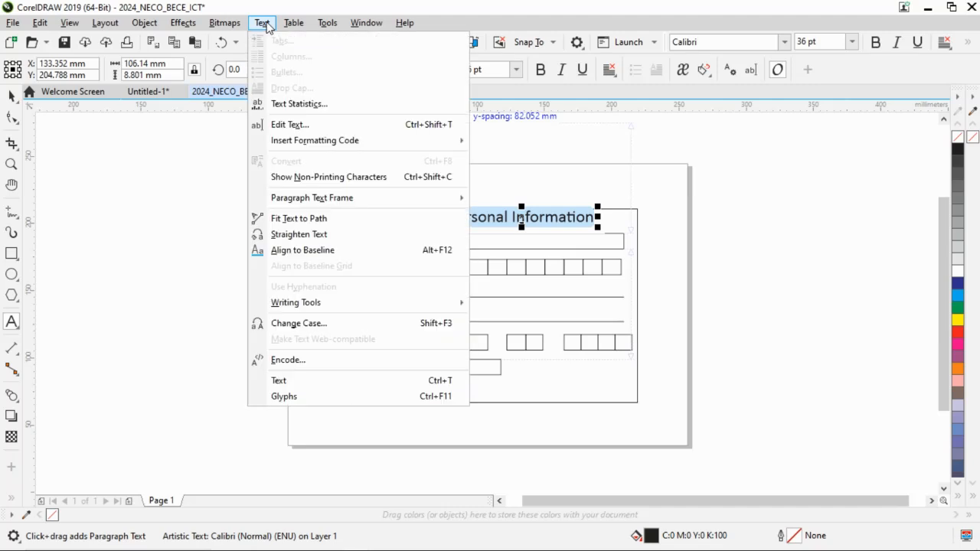
{"action": "left_click", "coordinate": [295, 330]}
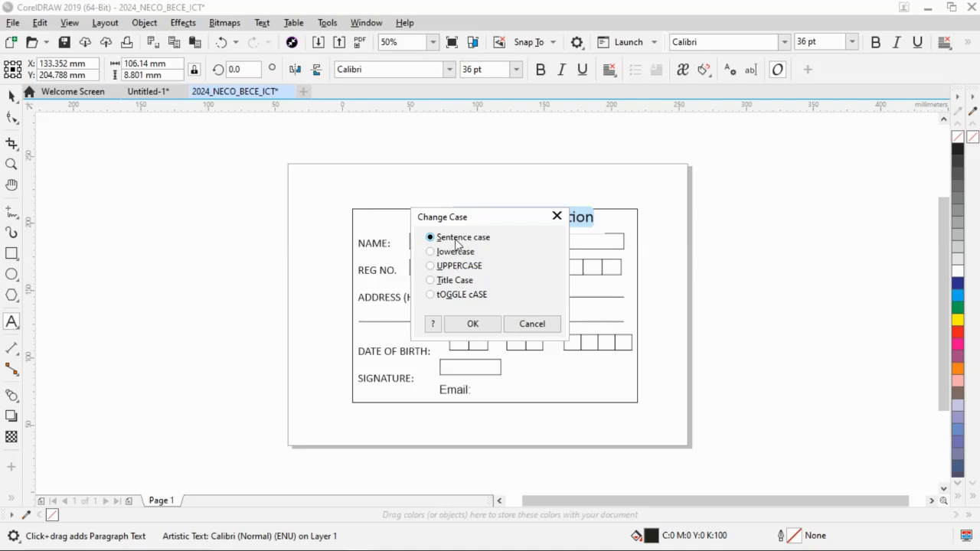
{"action": "key", "text": "alt+Tab"}
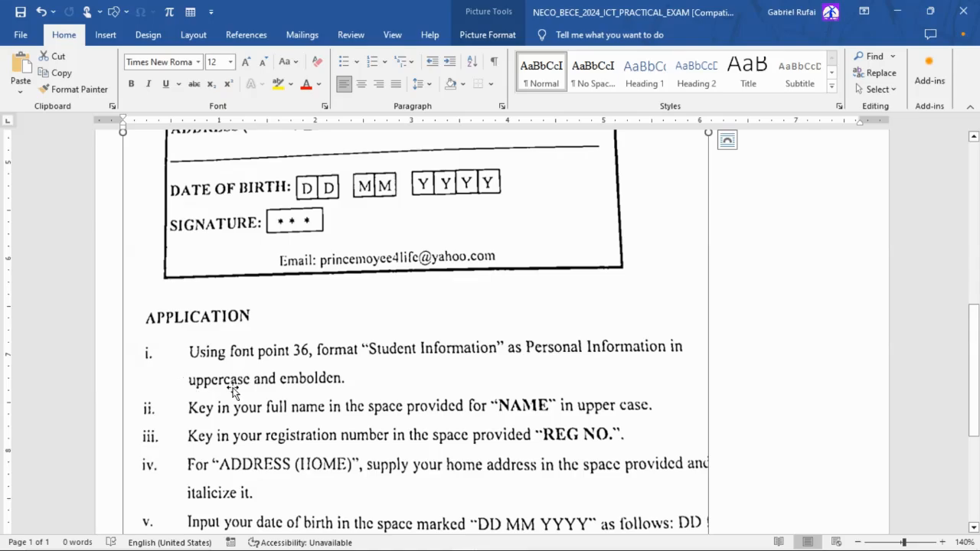
{"action": "key", "text": "alt+Tab"}
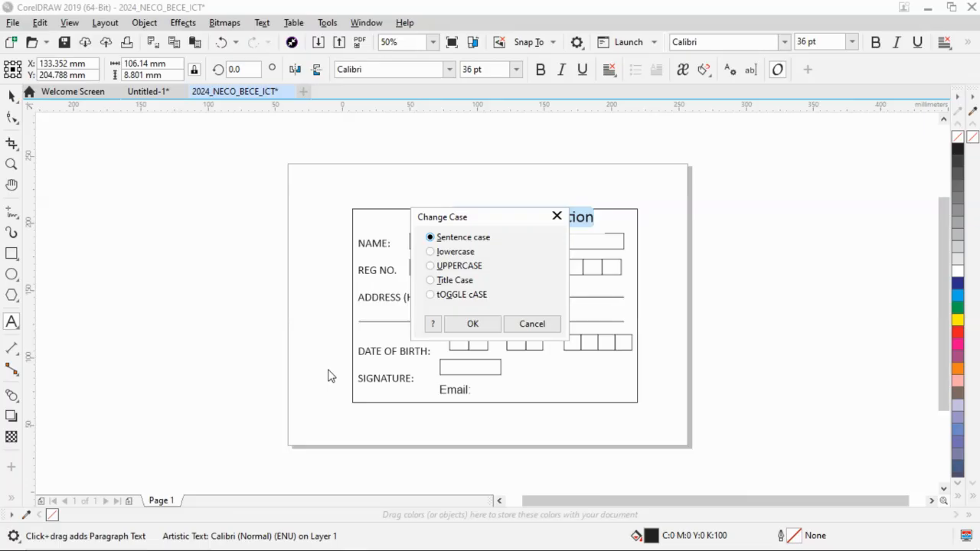
{"action": "left_click", "coordinate": [472, 324]}
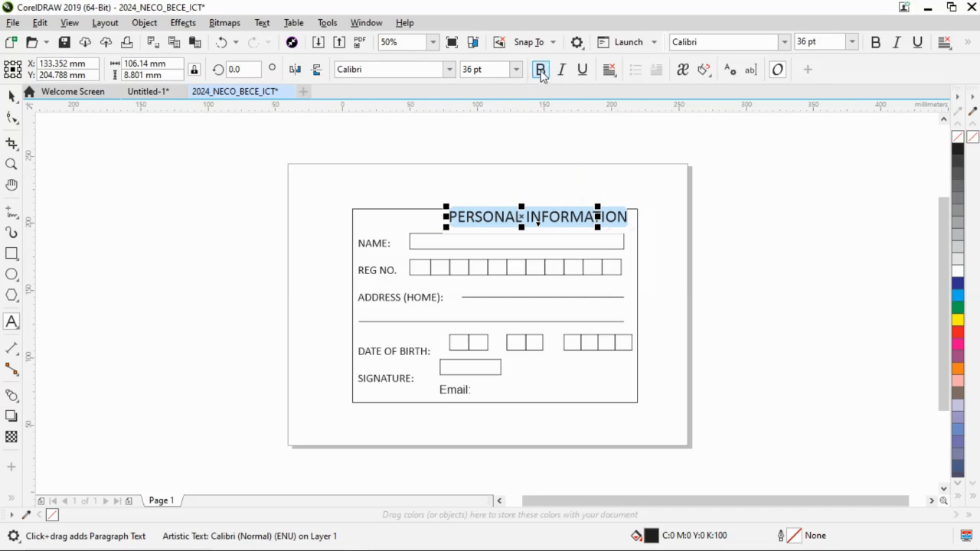
{"action": "left_click", "coordinate": [540, 71]}
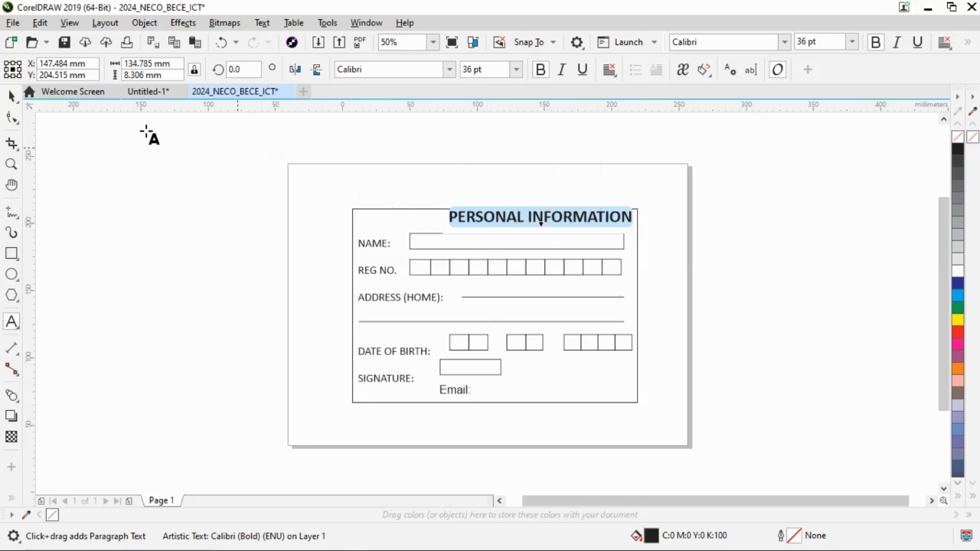
Align the "PERSONAL INFORMATION" title horizontally to the centre of the card's outer frame.
{"action": "left_click", "coordinate": [13, 97]}
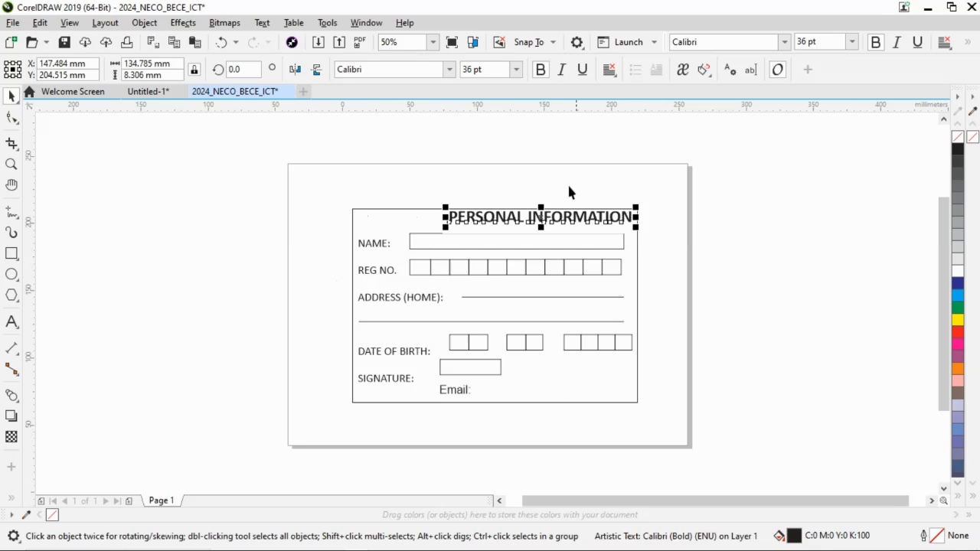
{"action": "left_click", "coordinate": [416, 208], "text": "shift"}
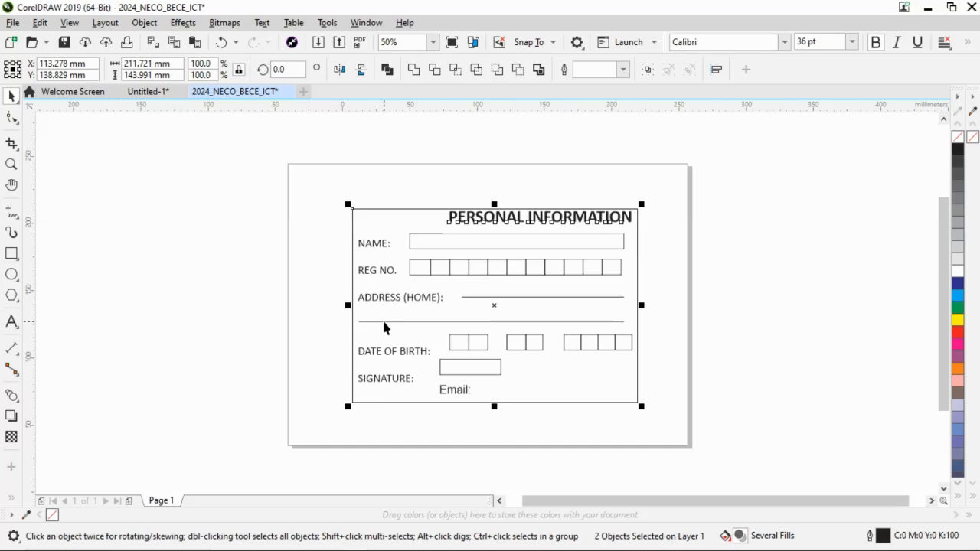
{"action": "key", "text": "e"}
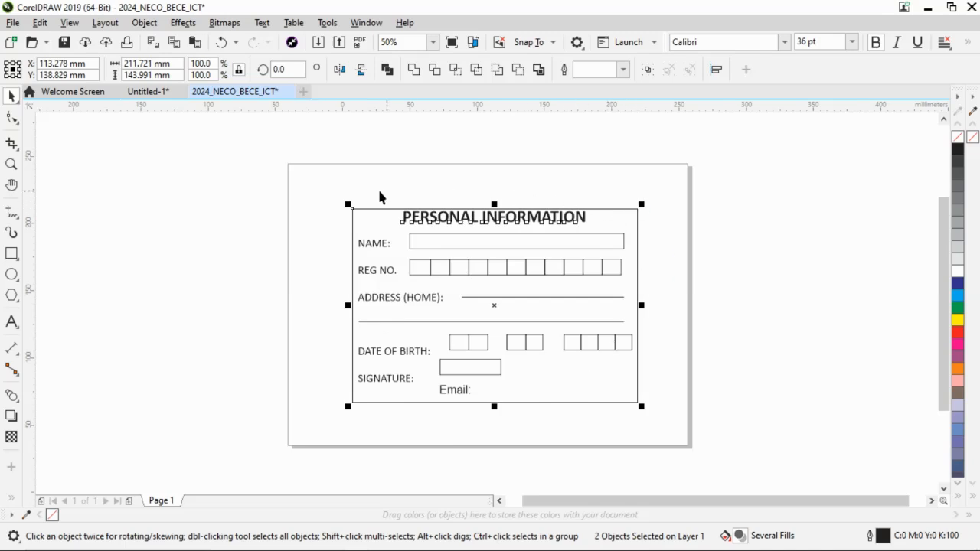
Move the first address line down and closer to the "ADDRESS (HOME):" label so it starts right after the text.
{"action": "left_click", "coordinate": [322, 239]}
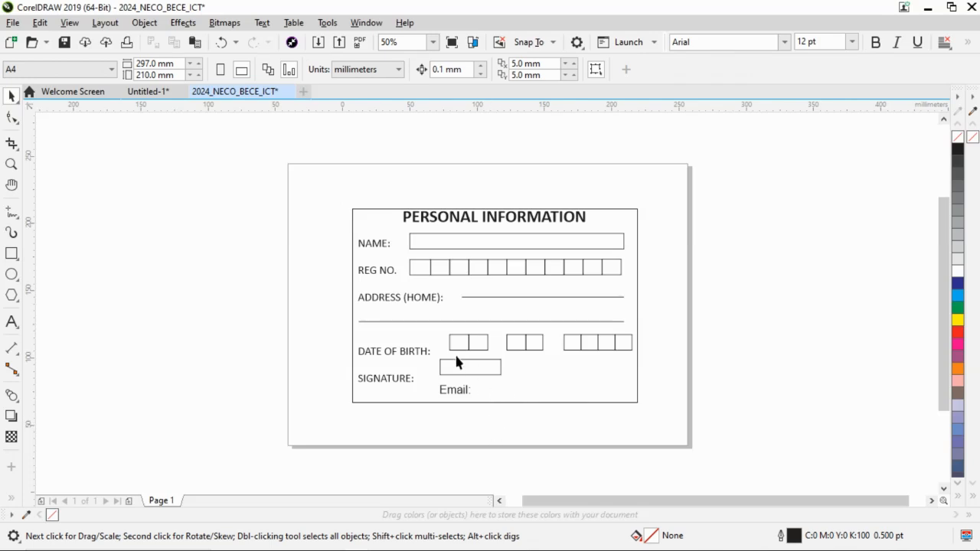
{"action": "left_click", "coordinate": [13, 166]}
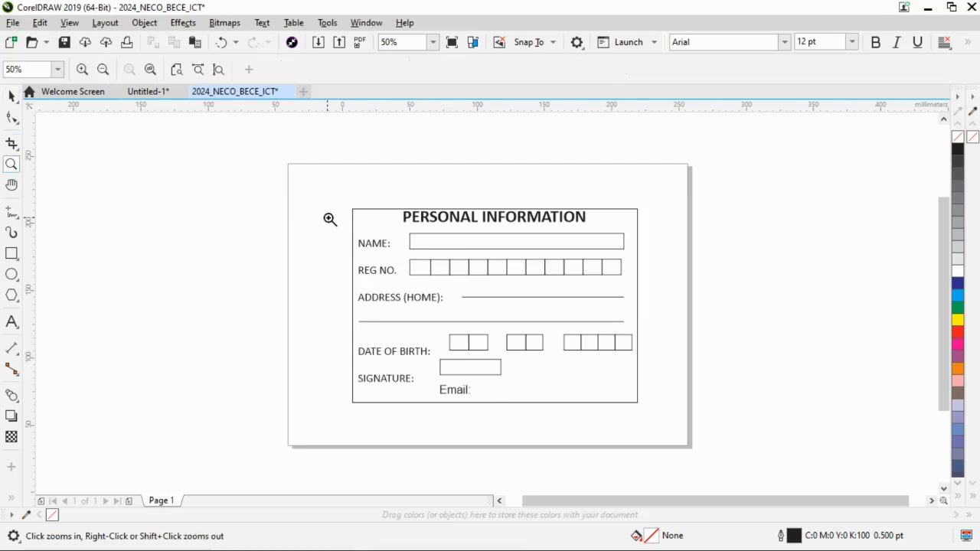
{"action": "left_click_drag", "start_coordinate": [349, 202], "coordinate": [643, 406]}
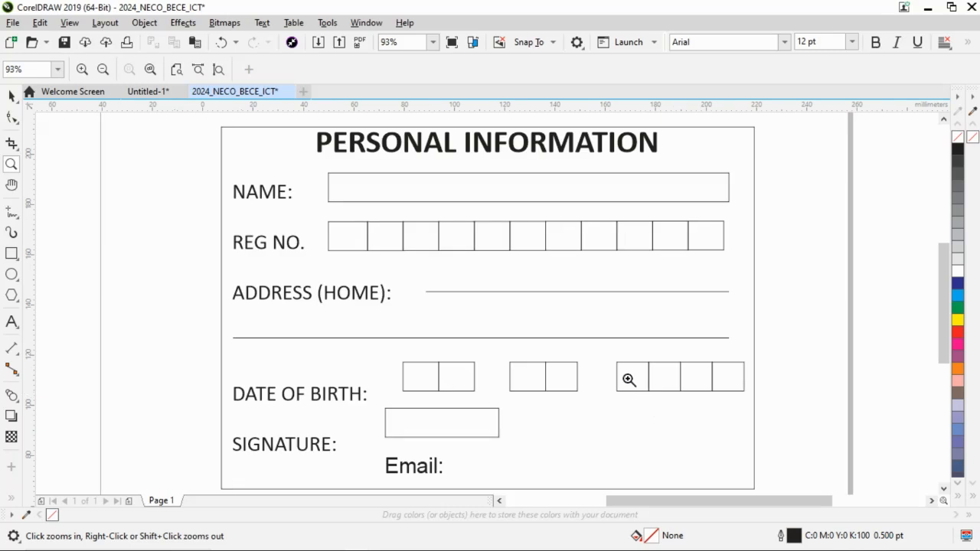
{"action": "left_click", "coordinate": [11, 95]}
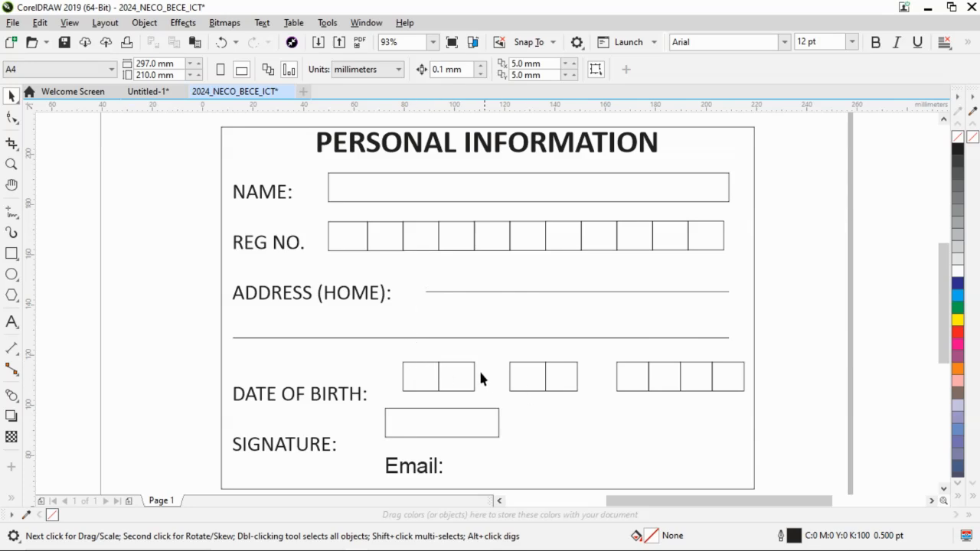
{"action": "left_click", "coordinate": [492, 292]}
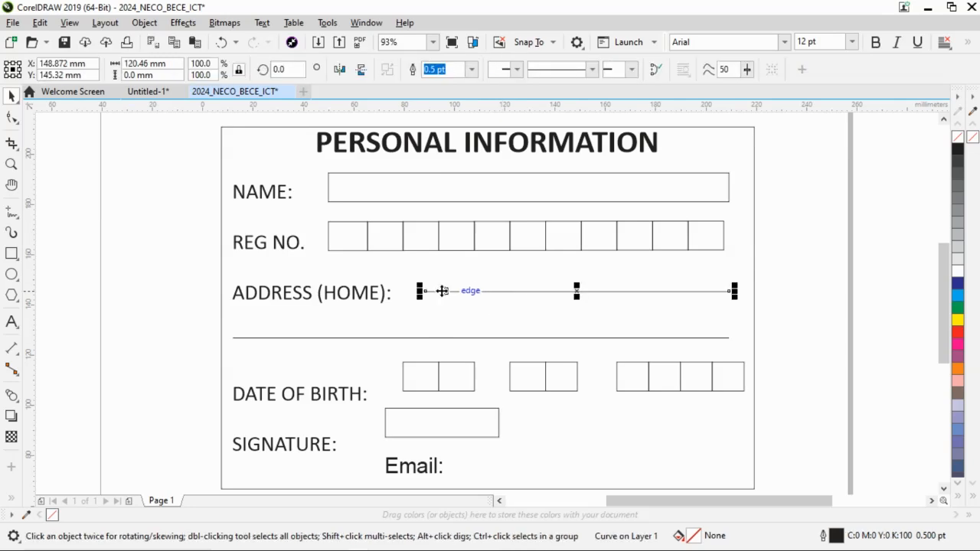
{"action": "left_click_drag", "start_coordinate": [444, 291], "coordinate": [420, 304]}
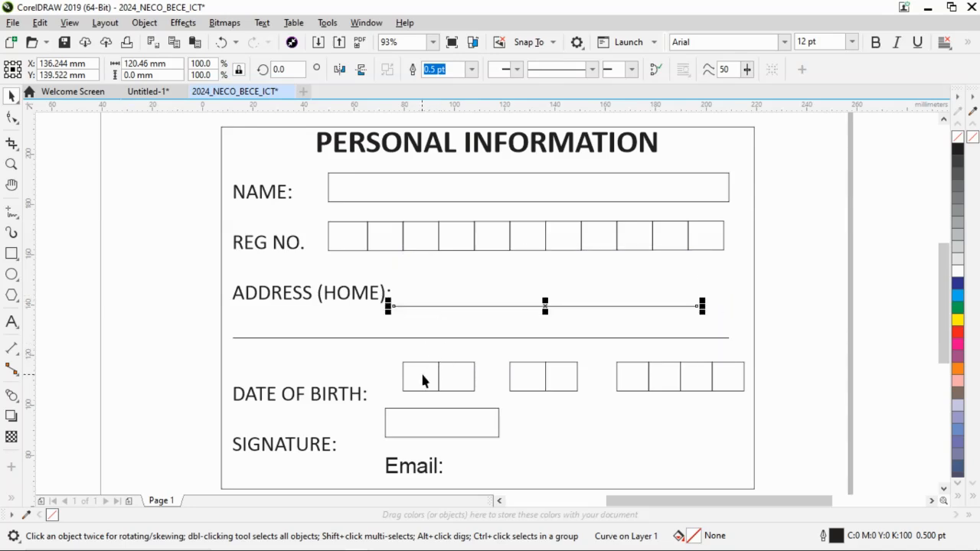
Move all eight date-of-birth boxes and the signature box together beside their labels, and shift the "Email:" text clear below the signature box.
{"action": "left_click", "coordinate": [425, 380]}
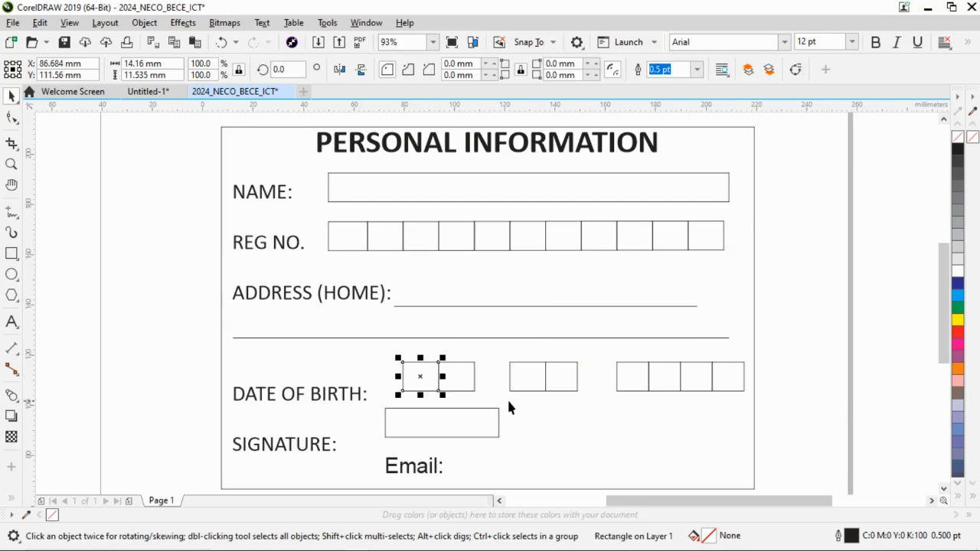
{"action": "left_click", "coordinate": [459, 376], "text": "shift"}
{"action": "left_click", "coordinate": [549, 386], "text": "shift"}
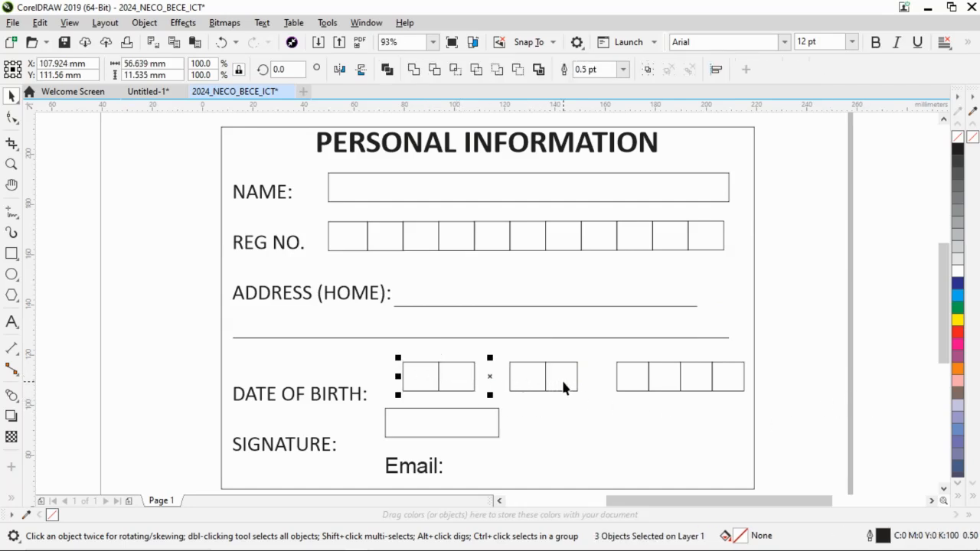
{"action": "left_click", "coordinate": [561, 378], "text": "shift"}
{"action": "left_click", "coordinate": [635, 381], "text": "shift"}
{"action": "left_click", "coordinate": [665, 385], "text": "shift"}
{"action": "left_click", "coordinate": [720, 378], "text": "shift"}
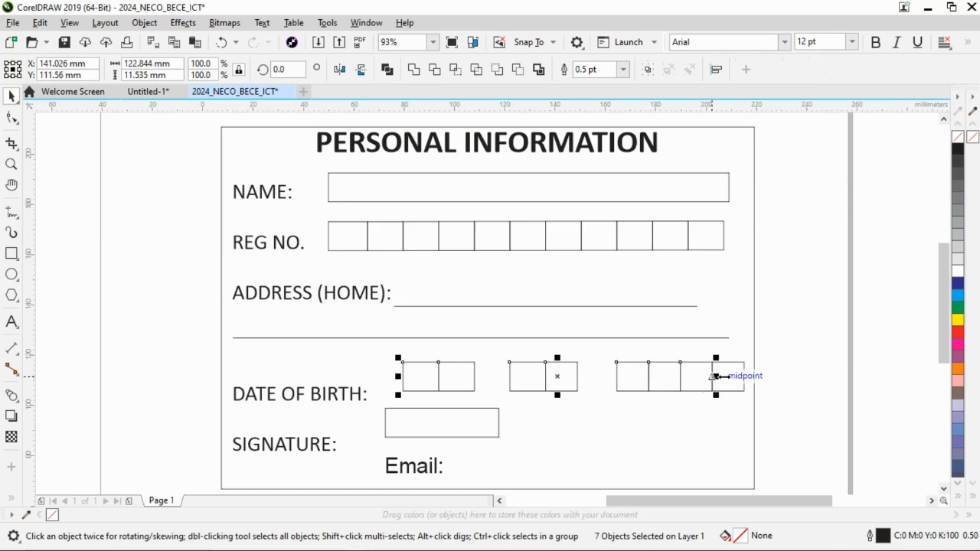
{"action": "left_click", "coordinate": [691, 383], "text": "shift"}
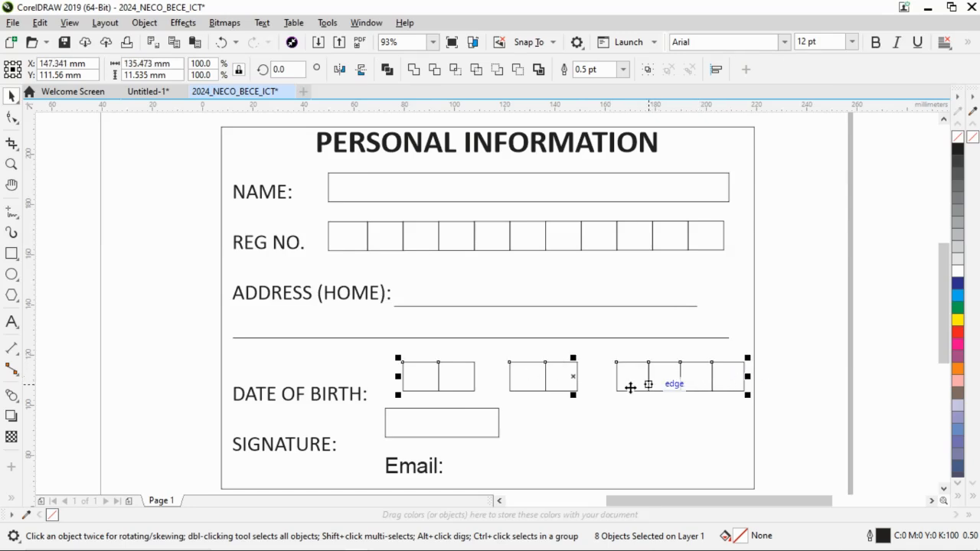
{"action": "left_click", "coordinate": [461, 419], "text": "shift"}
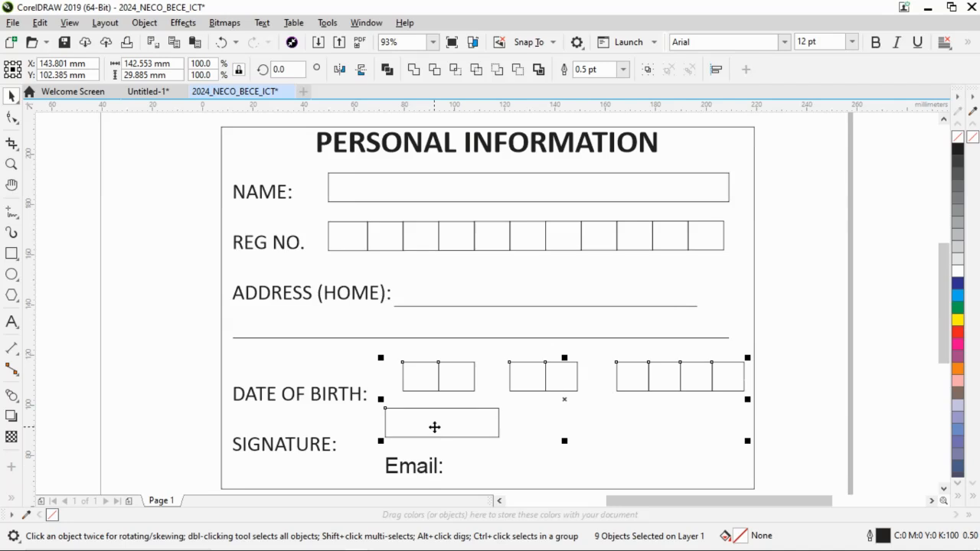
{"action": "mouse_move", "coordinate": [433, 427]}
{"action": "left_mouse_down"}
{"action": "mouse_move", "coordinate": [421, 449]}
{"action": "mouse_move", "coordinate": [404, 450]}
{"action": "left_mouse_up"}
{"action": "left_click", "coordinate": [142, 367]}
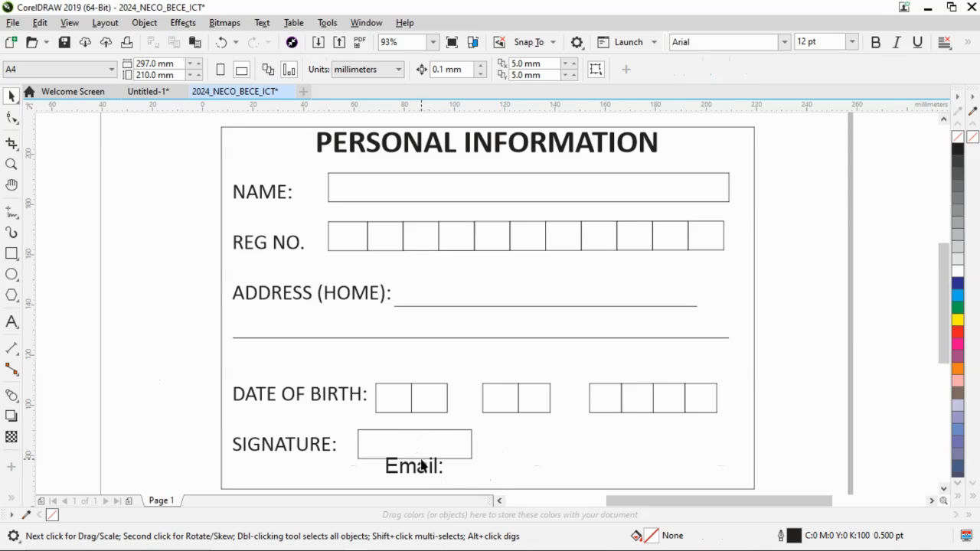
{"action": "left_click_drag", "start_coordinate": [421, 466], "coordinate": [448, 479]}
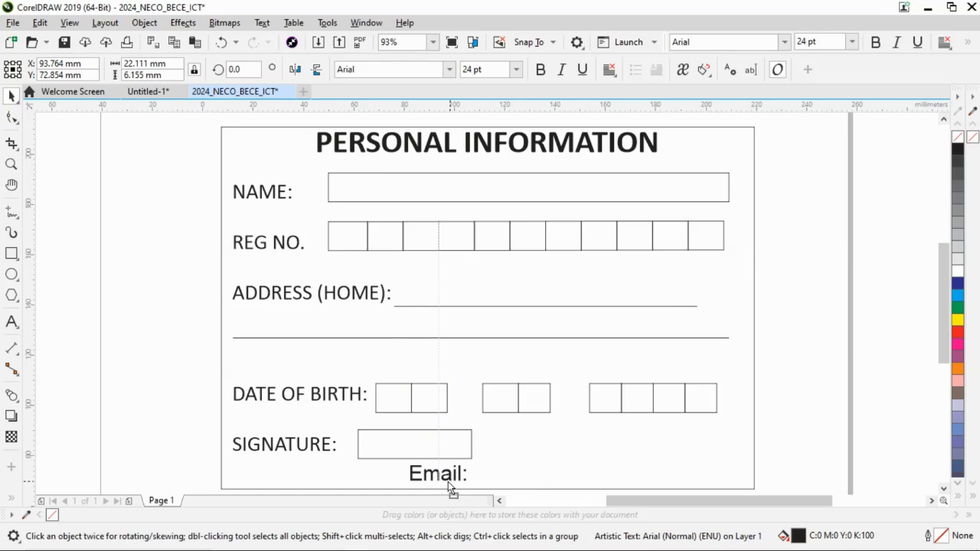
{"action": "left_click", "coordinate": [177, 365]}
Following application instruction ii in Word, enter "COMPLETE-MAN INTERNATIONAL SCHOOL" in uppercase in the card's NAME box.
{"action": "key", "text": "alt+Tab"}
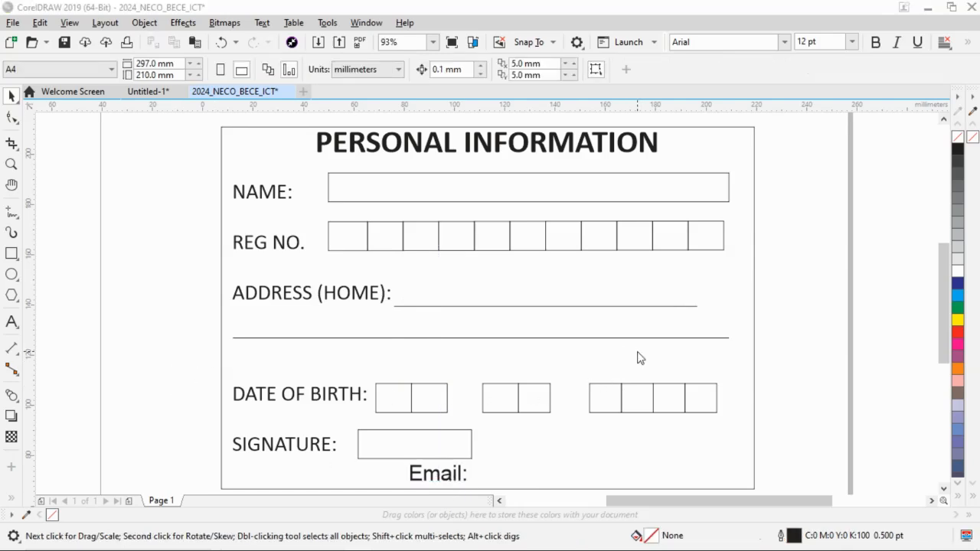
{"action": "scroll", "coordinate": [521, 317], "scroll_direction": "down", "scroll_amount": 1}
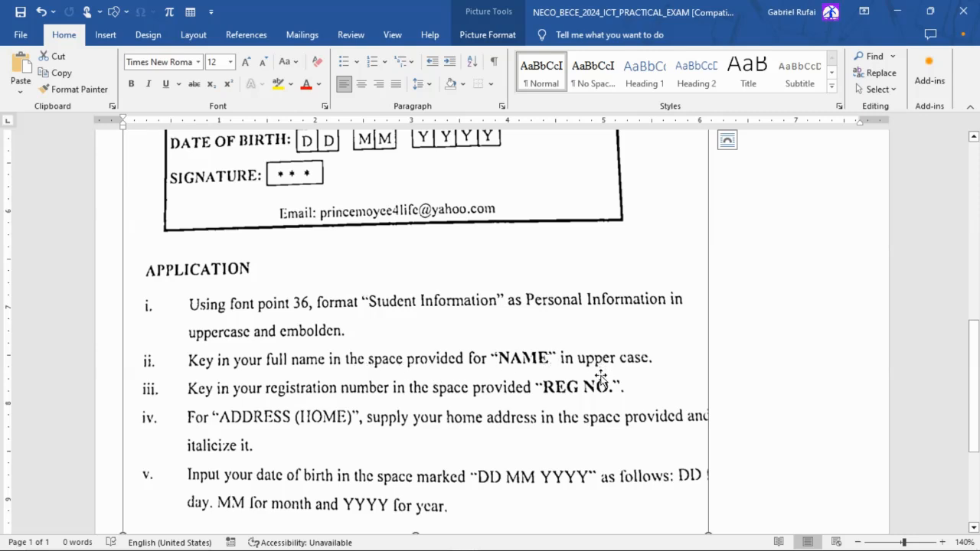
{"action": "key", "text": "alt+Tab"}
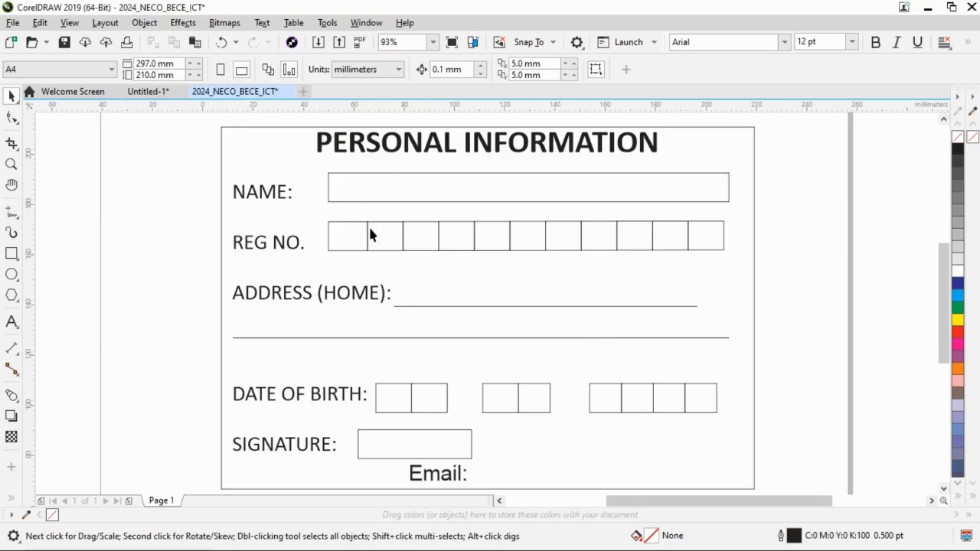
{"action": "left_click", "coordinate": [358, 188]}
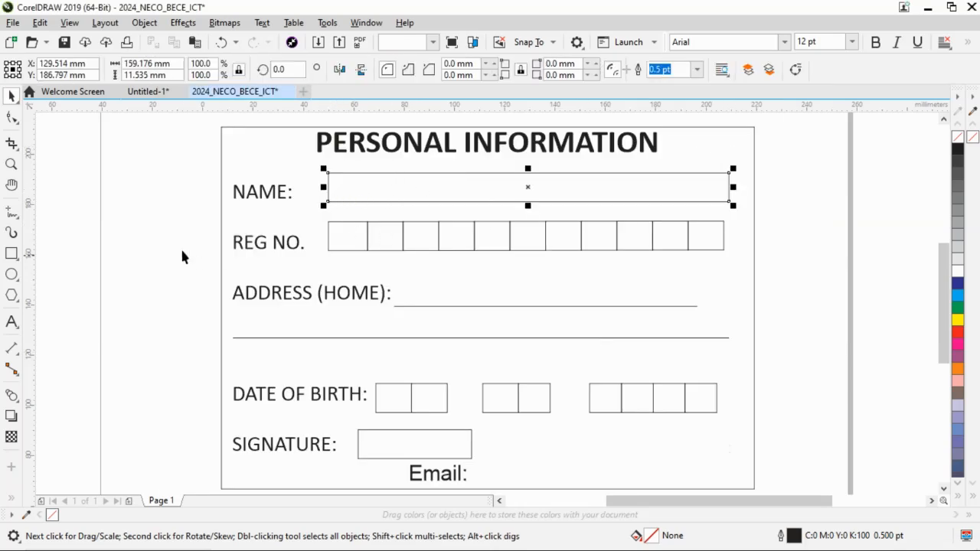
{"action": "left_click", "coordinate": [12, 322]}
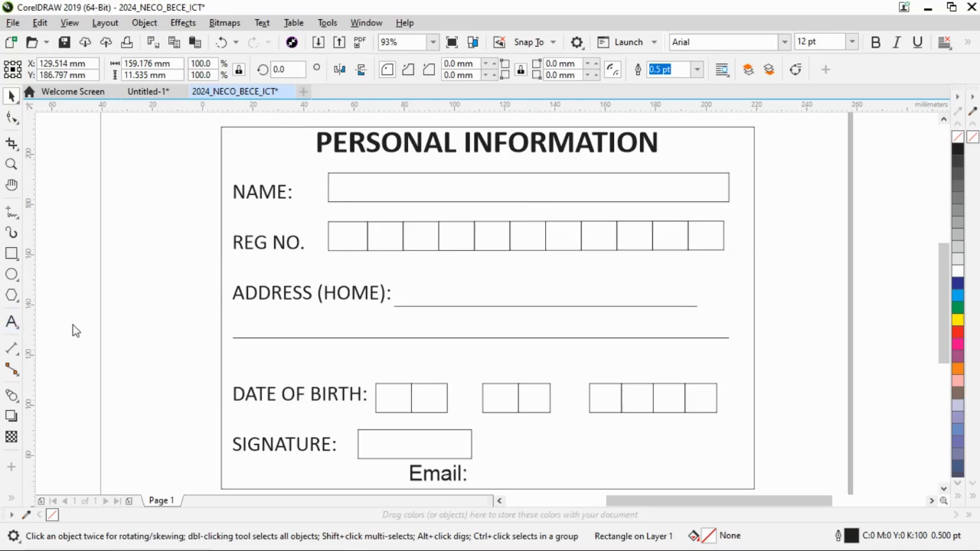
{"action": "left_click", "coordinate": [337, 189]}
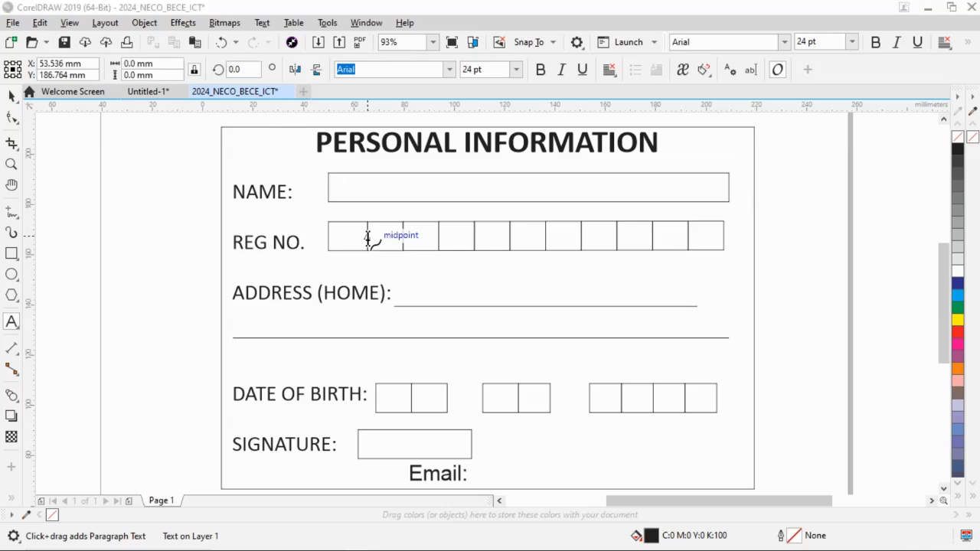
{"action": "key", "text": "alt+Tab"}
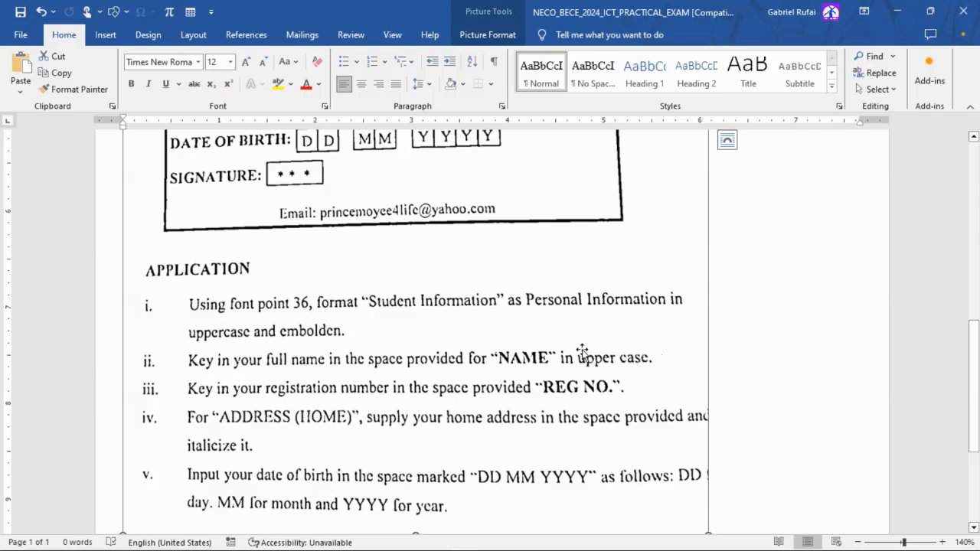
{"action": "key", "text": "alt+Tab"}
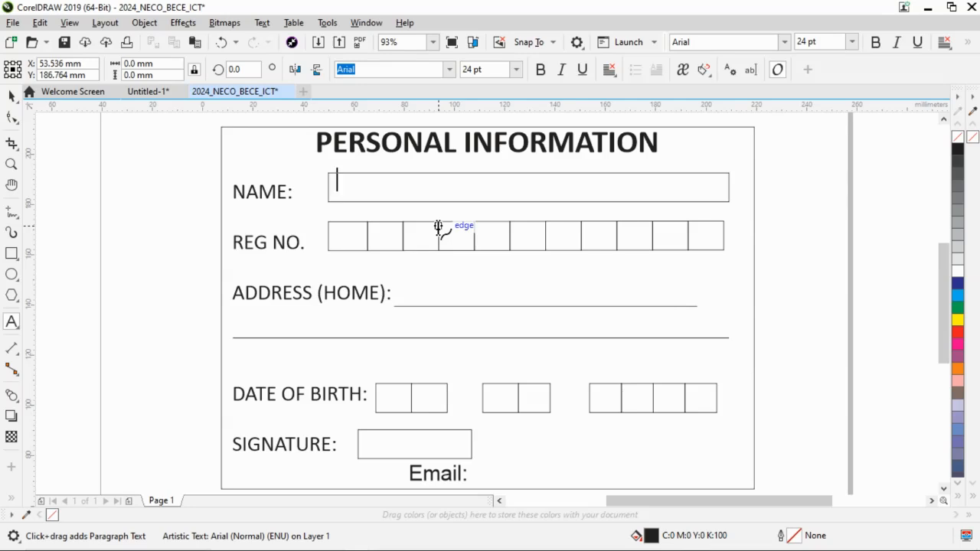
{"action": "type", "text": "COMPLETE-M"}
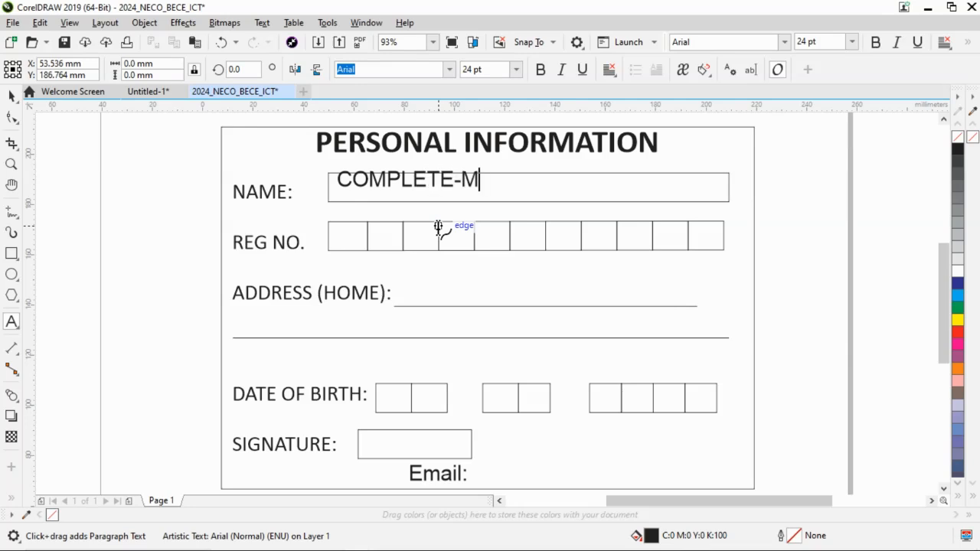
{"action": "type", "text": "AN INTERNA"}
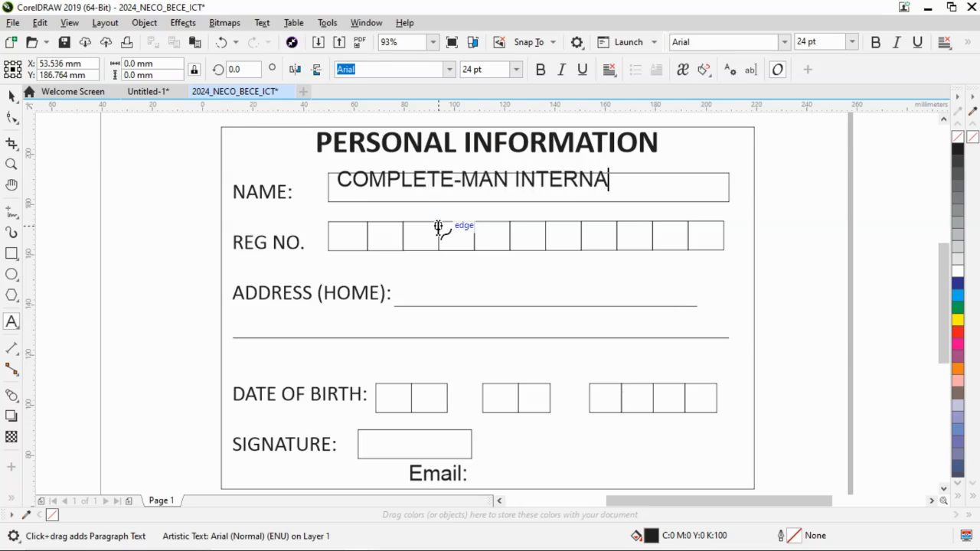
{"action": "type", "text": "TIONAL SCHOOL"}
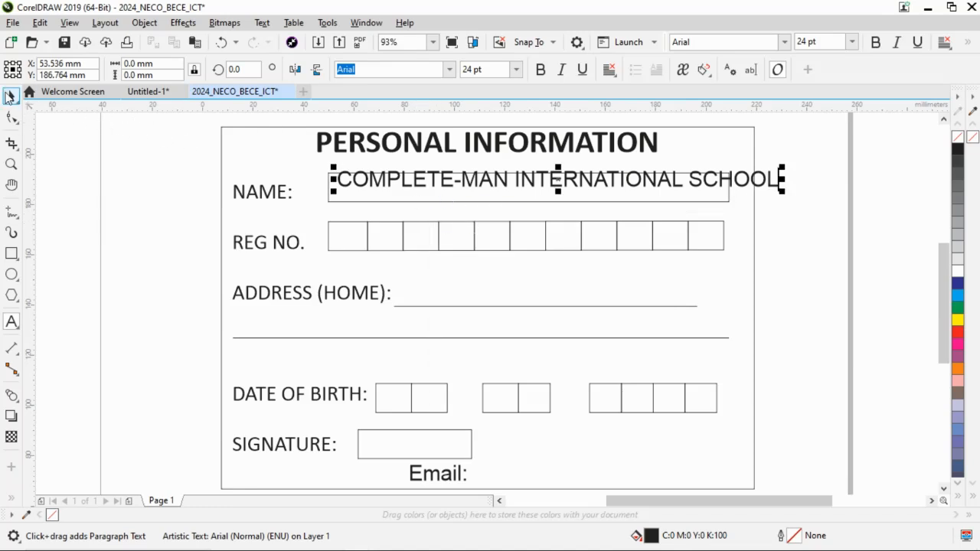
Move the entered name text down so it sits inside the NAME box, starting at the box's left edge.
{"action": "left_click", "coordinate": [9, 95]}
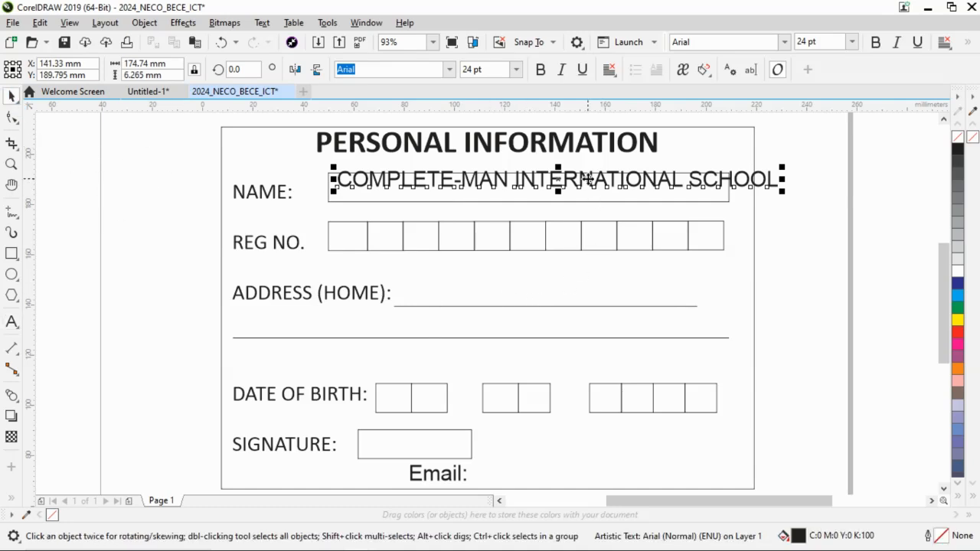
{"action": "left_click_drag", "start_coordinate": [587, 178], "coordinate": [587, 196]}
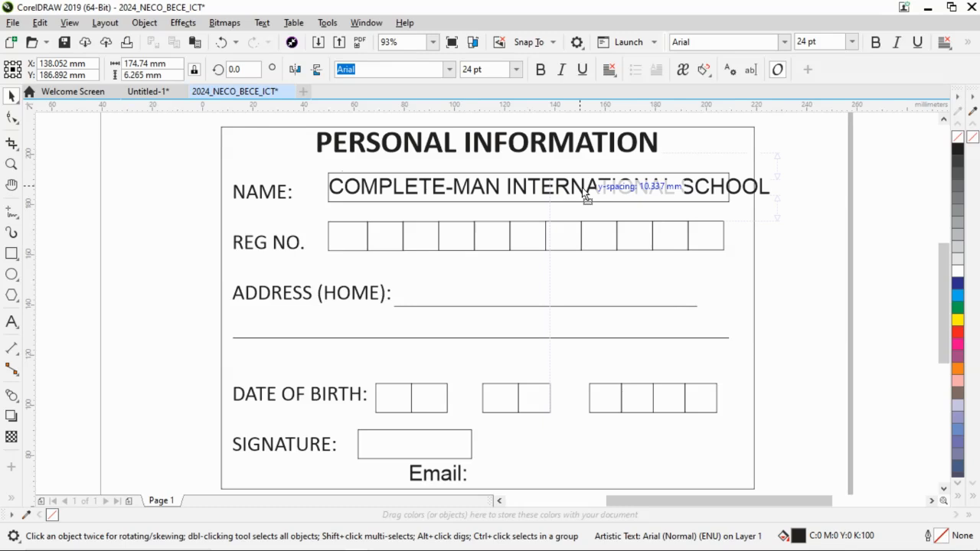
{"action": "left_click_drag", "start_coordinate": [587, 196], "coordinate": [587, 195]}
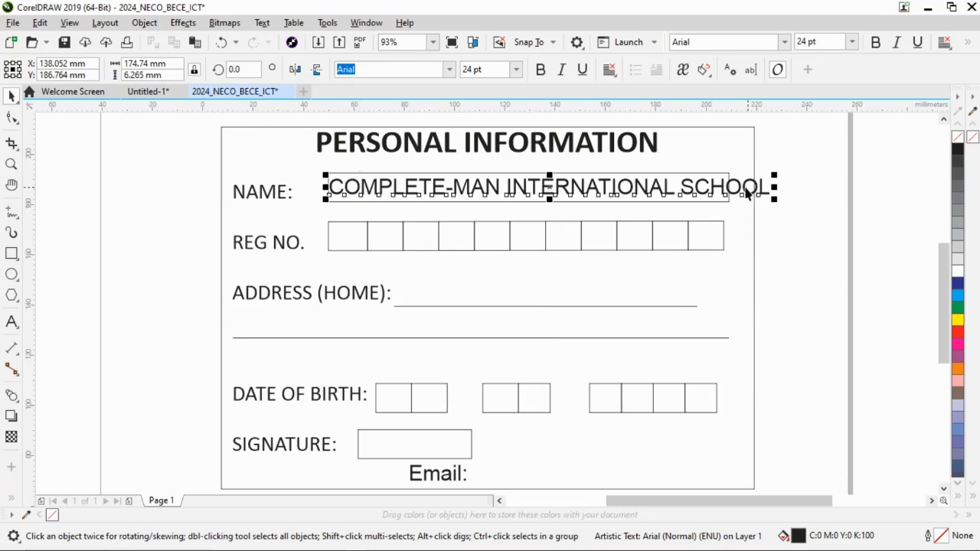
Abbreviate "INTERNATIONAL" to "INT'L" in the NAME text so it fits within the box.
{"action": "double_click", "coordinate": [691, 190]}
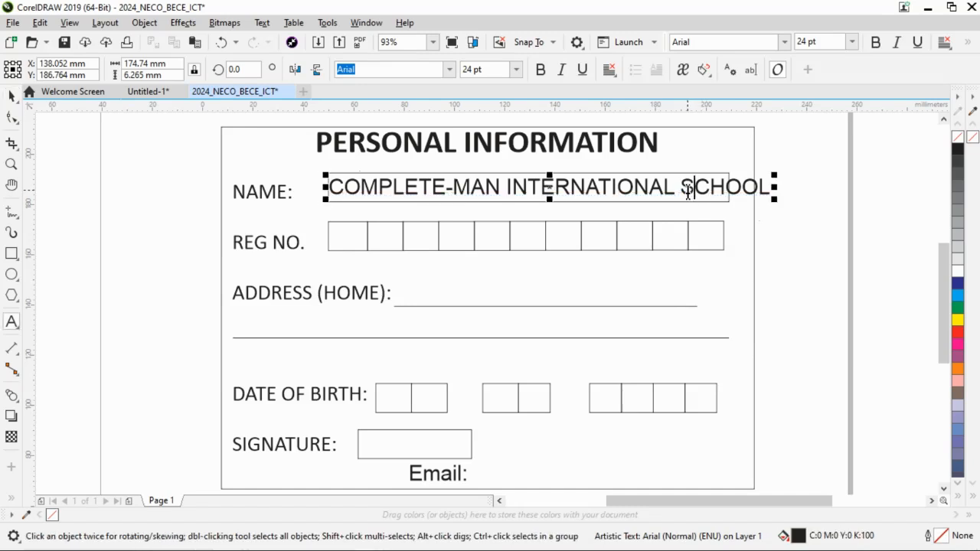
{"action": "left_click", "coordinate": [668, 189]}
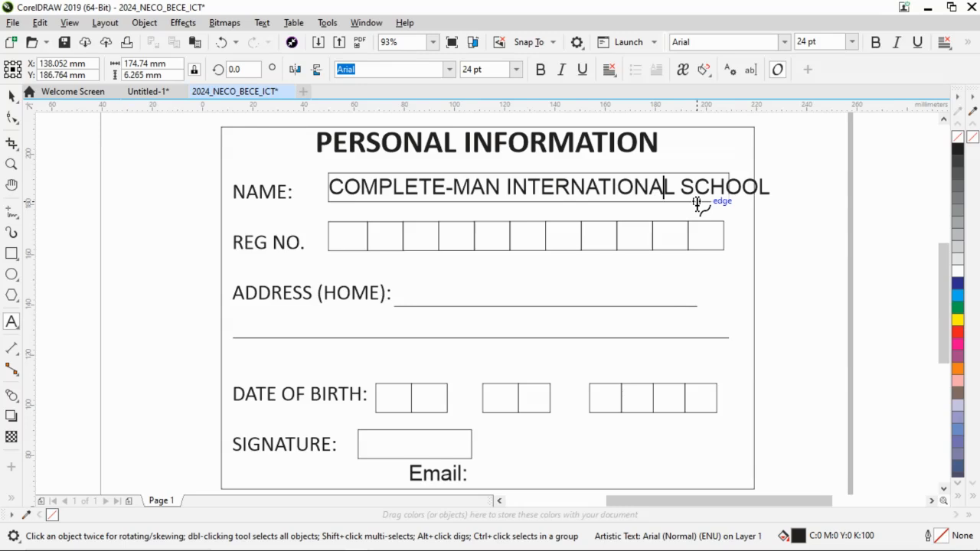
{"action": "key", "text": "BackSpace"}
{"action": "key", "text": "BackSpace"}
{"action": "key", "text": "BackSpace"}
{"action": "key", "text": "BackSpace"}
{"action": "key", "text": "BackSpace"}
{"action": "key", "text": "BackSpace"}
{"action": "key", "text": "BackSpace"}
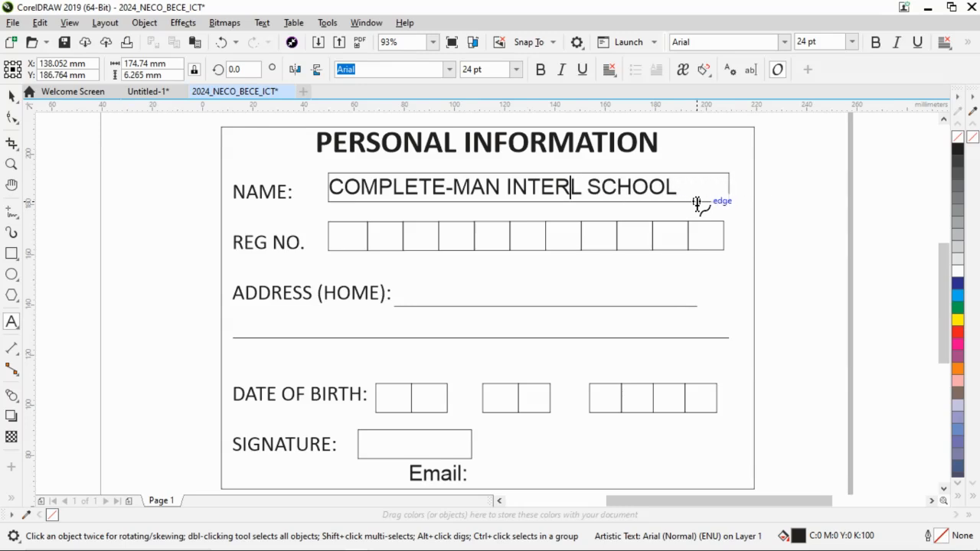
{"action": "key", "text": "BackSpace"}
{"action": "key", "text": "BackSpace"}
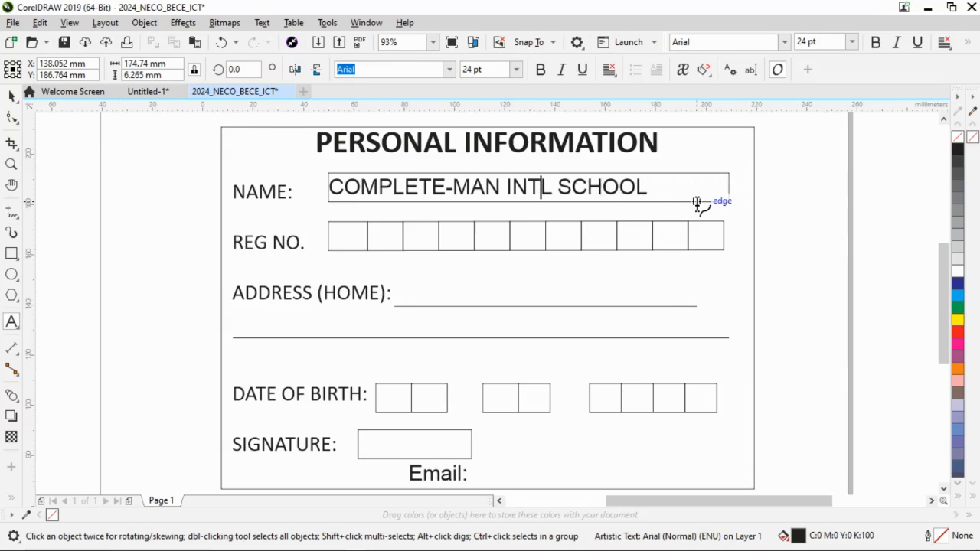
{"action": "type", "text": "'"}
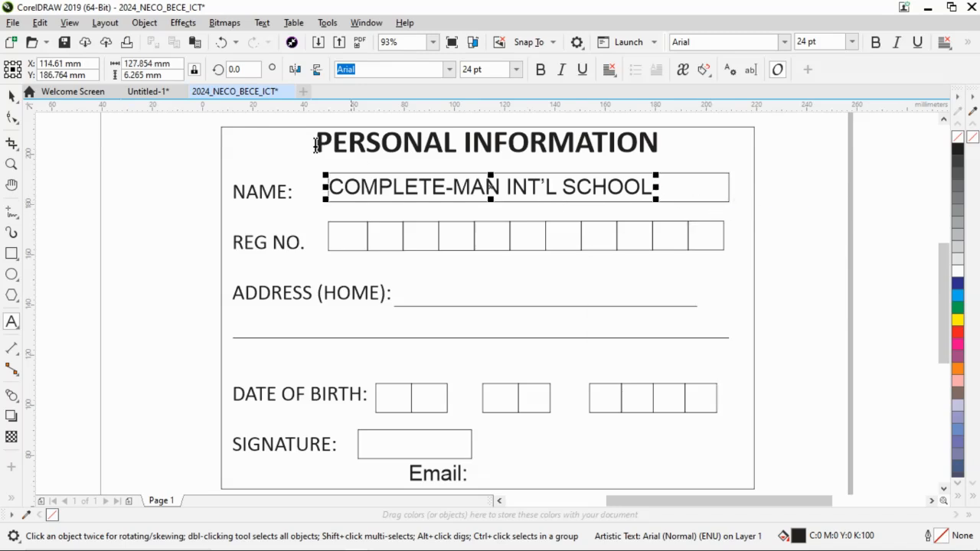
{"action": "left_click", "coordinate": [12, 96]}
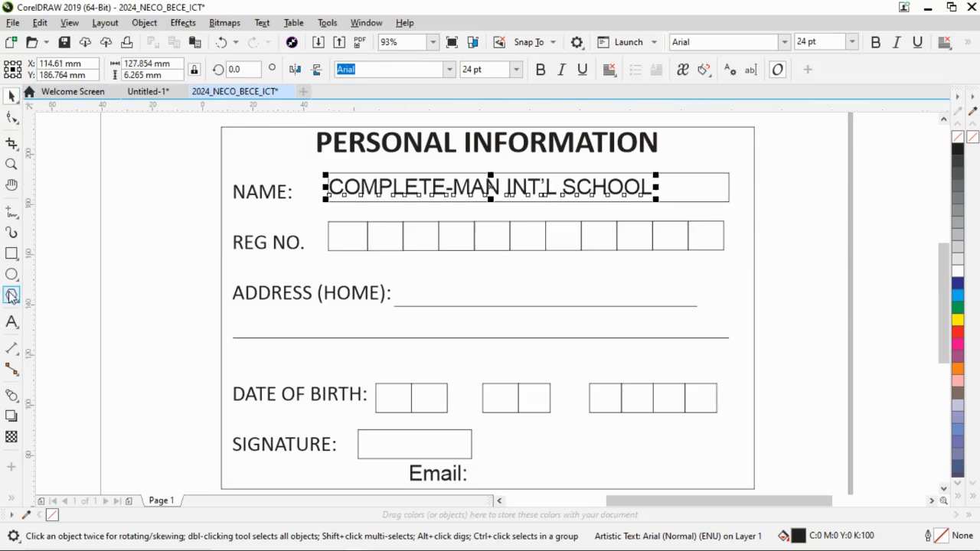
{"action": "left_click", "coordinate": [85, 235]}
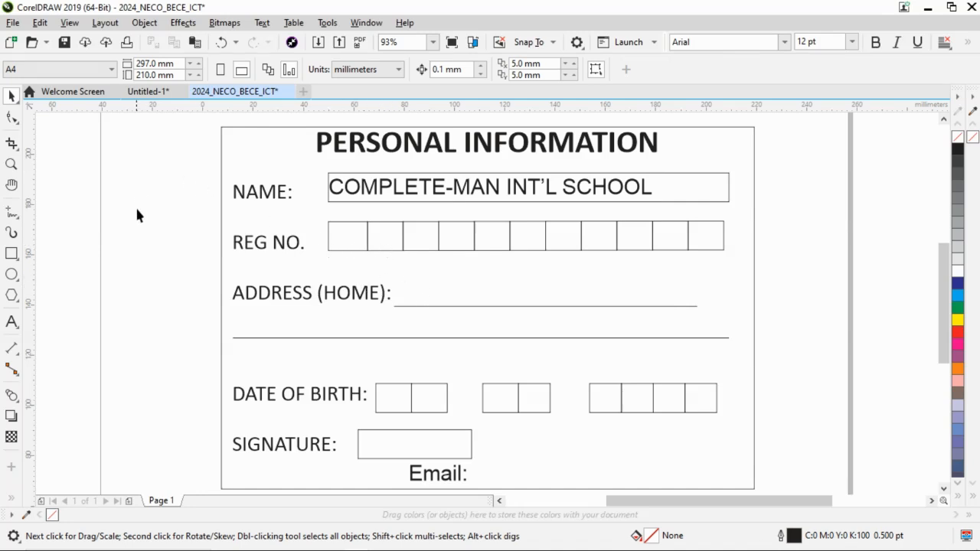
Following application instruction iii in Word, enter the student's registration number as text over the card's REG NO. boxes.
{"action": "key", "text": "alt+Tab"}
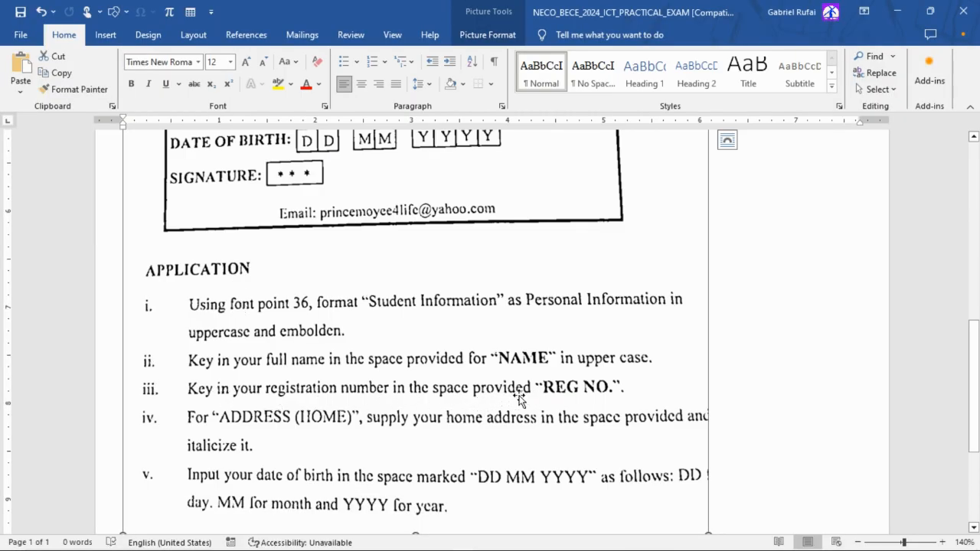
{"action": "key", "text": "alt+Tab"}
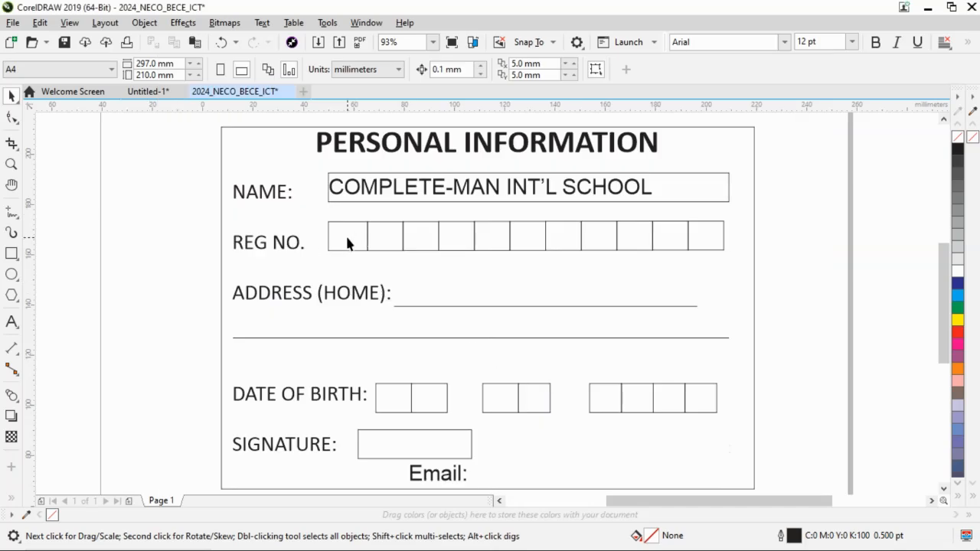
{"action": "left_click", "coordinate": [12, 322]}
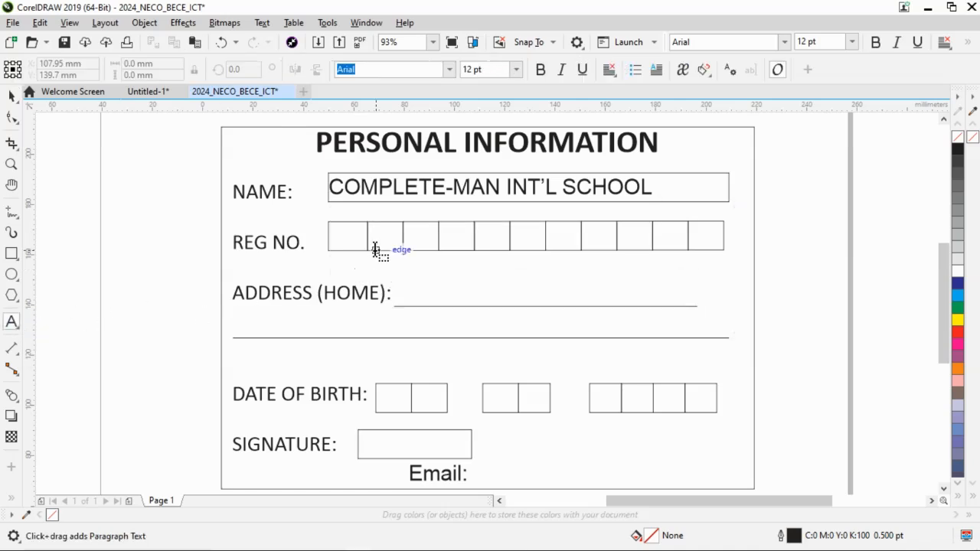
{"action": "left_click", "coordinate": [348, 238]}
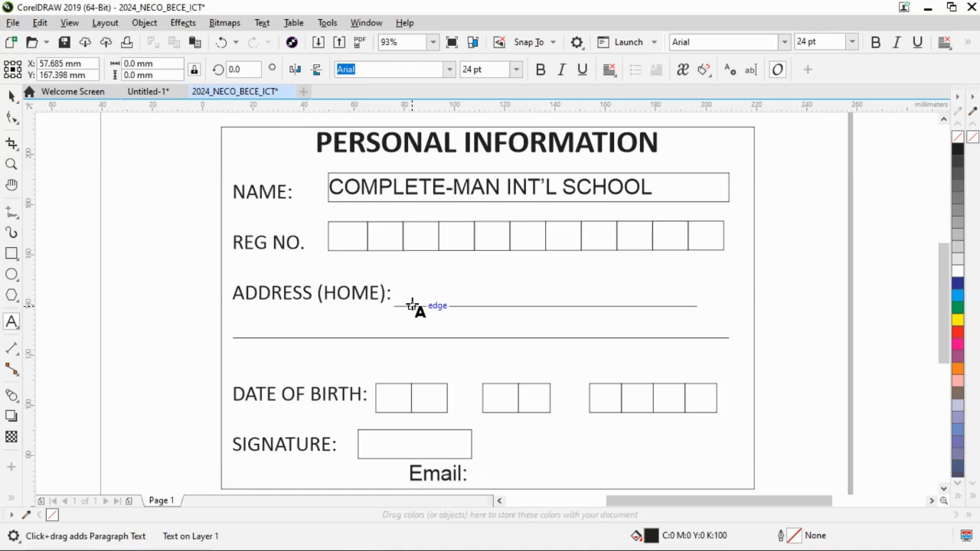
{"action": "type", "text": "CMIS"}
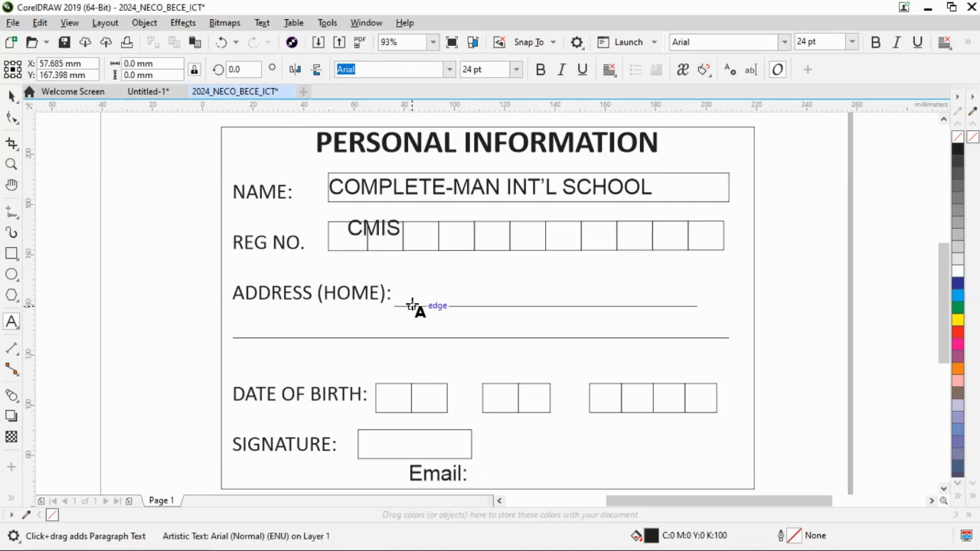
{"action": "type", "text": "001/2024"}
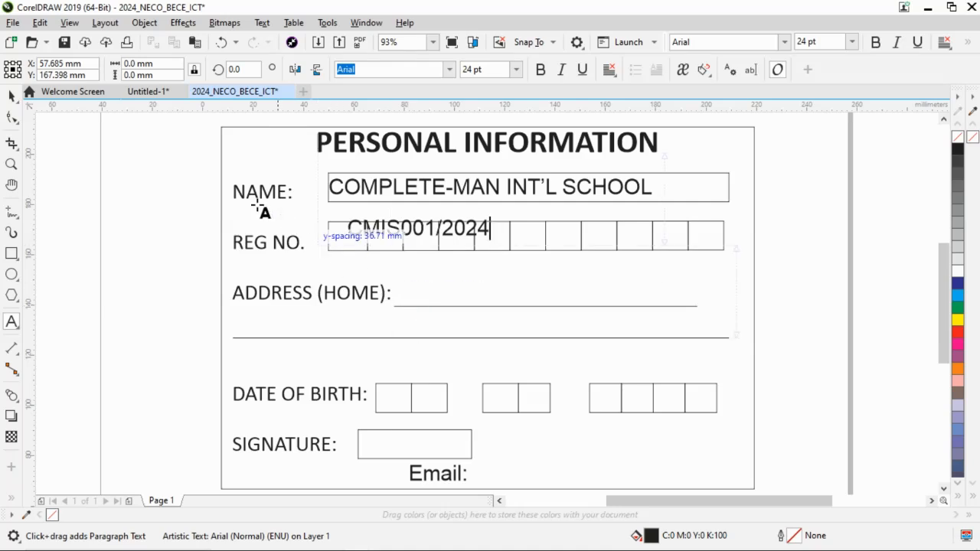
{"action": "left_click", "coordinate": [11, 96]}
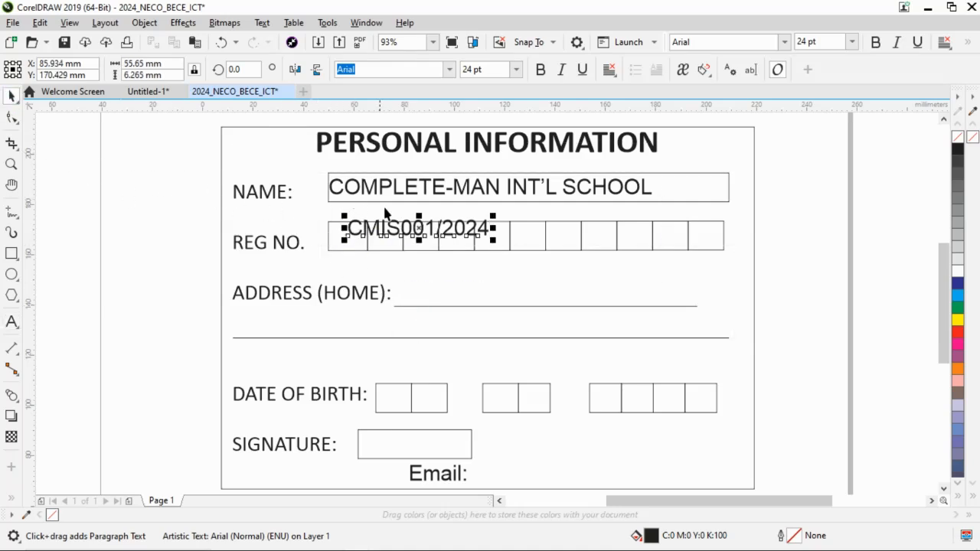
Move the registration number down into the REG NO. boxes and widen its character spacing to spread it across the whole row.
{"action": "left_click_drag", "start_coordinate": [418, 228], "coordinate": [413, 240]}
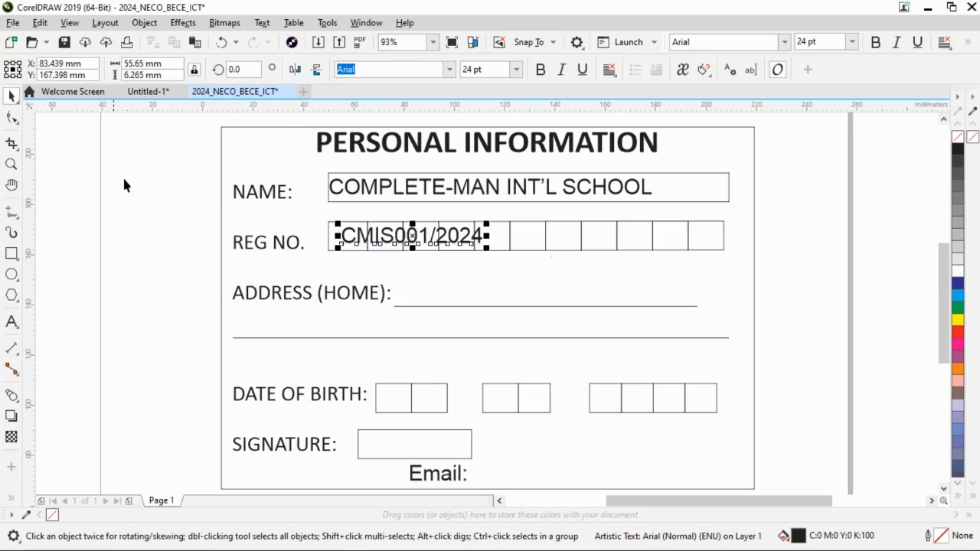
{"action": "left_click", "coordinate": [11, 119]}
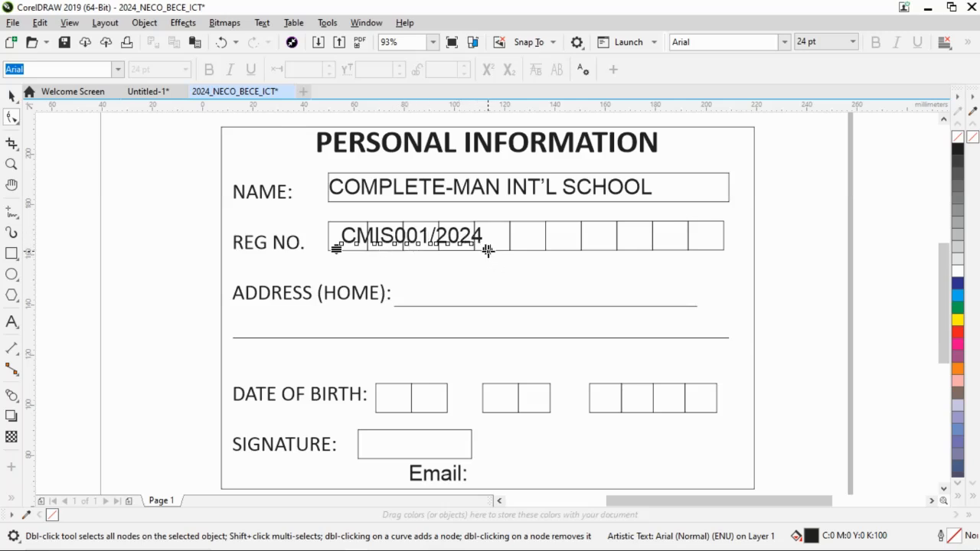
{"action": "left_click_drag", "start_coordinate": [488, 249], "coordinate": [712, 263]}
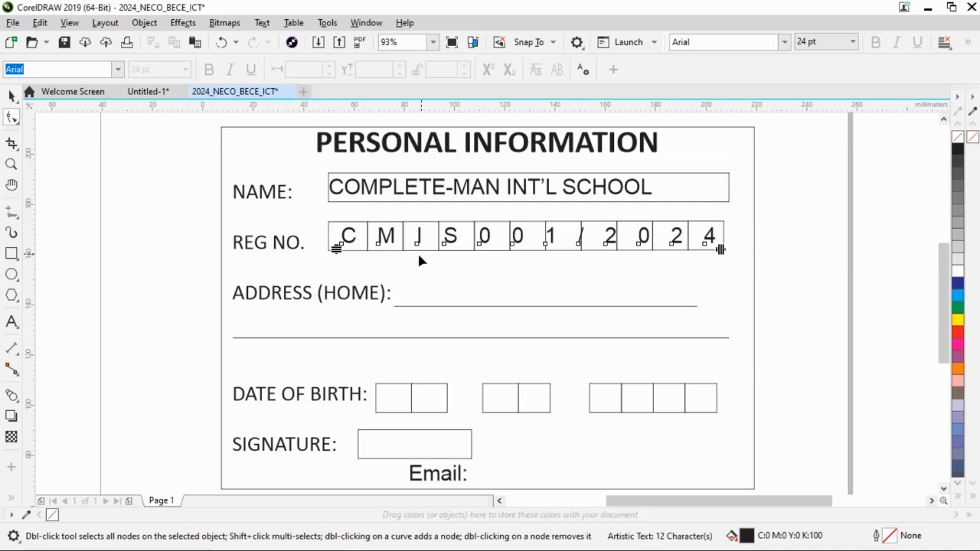
{"action": "left_click", "coordinate": [11, 95]}
{"action": "left_click", "coordinate": [120, 262]}
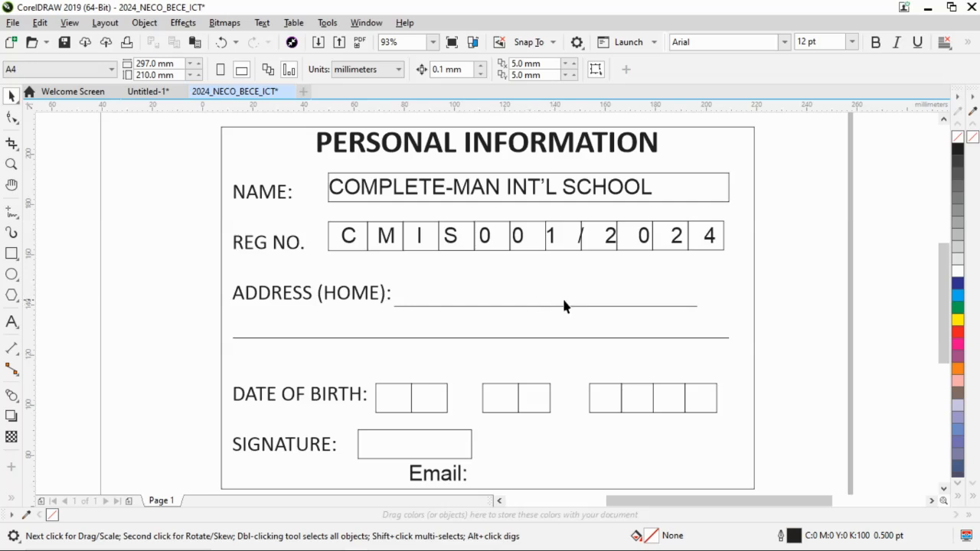
Consult application instruction iv in Word and enter the street line of the home address beside the card's "ADDRESS (HOME):" label.
{"action": "left_click", "coordinate": [11, 322]}
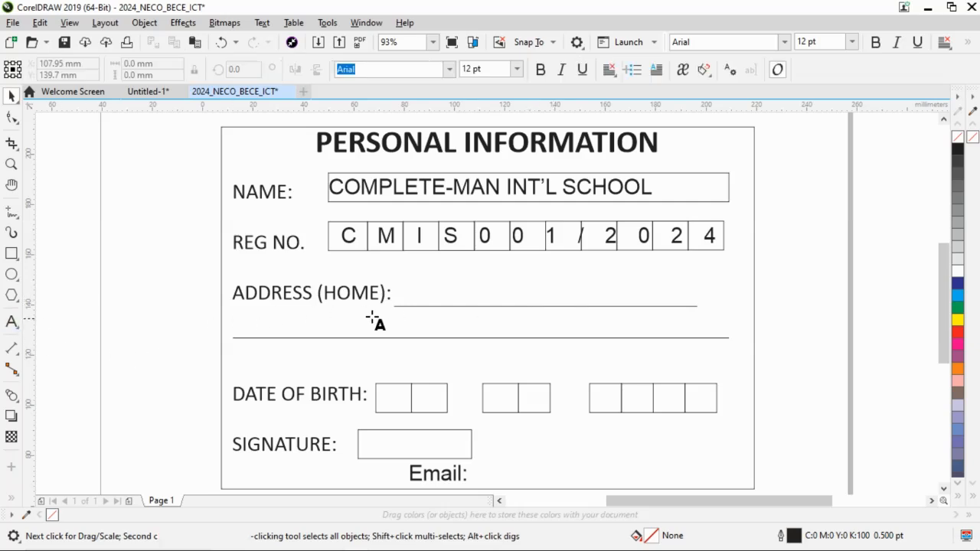
{"action": "left_click", "coordinate": [402, 291]}
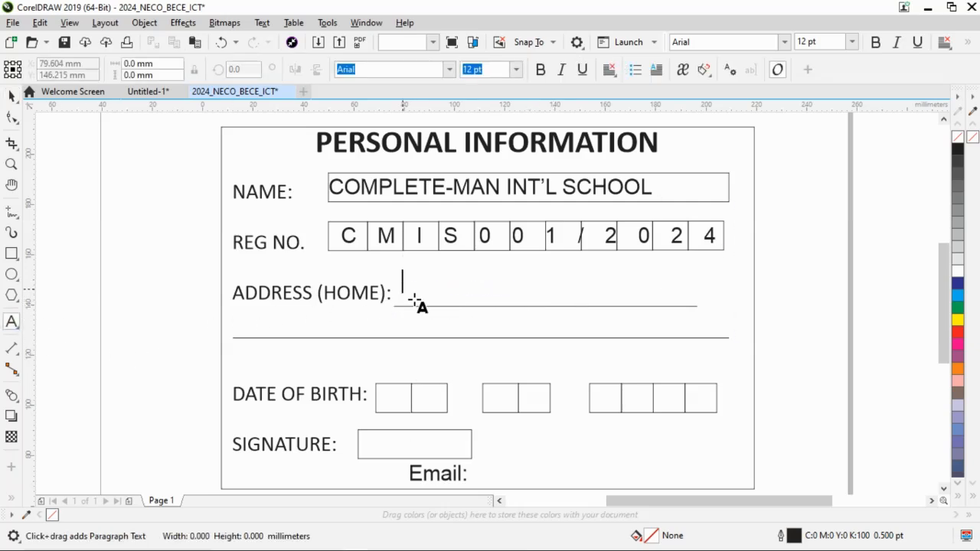
{"action": "key", "text": "alt+Tab"}
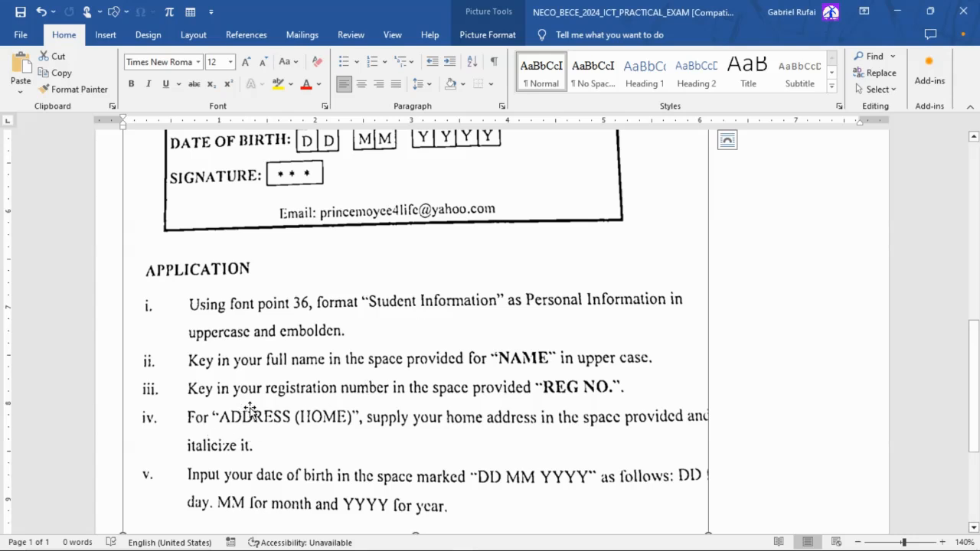
{"action": "scroll", "coordinate": [221, 423], "scroll_direction": "down", "scroll_amount": 2}
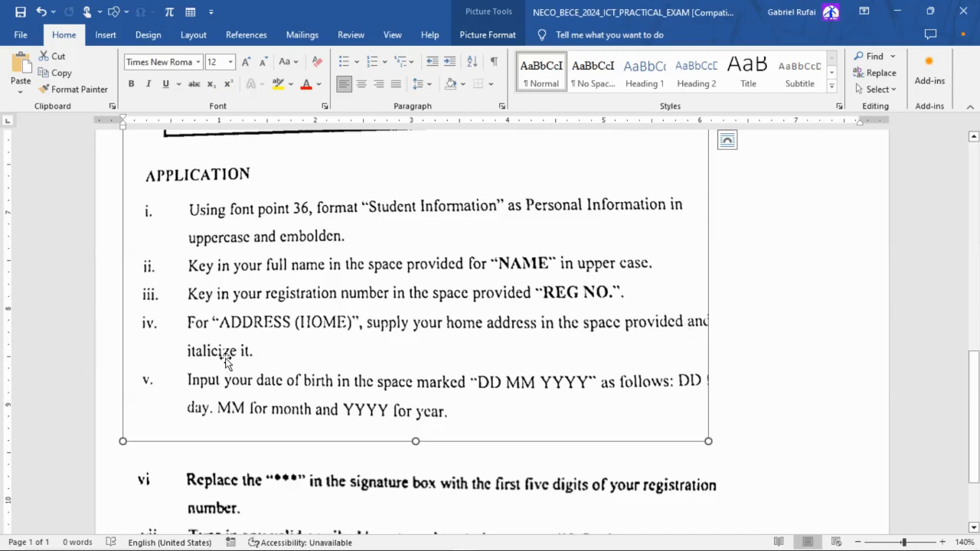
{"action": "key", "text": "alt+Tab"}
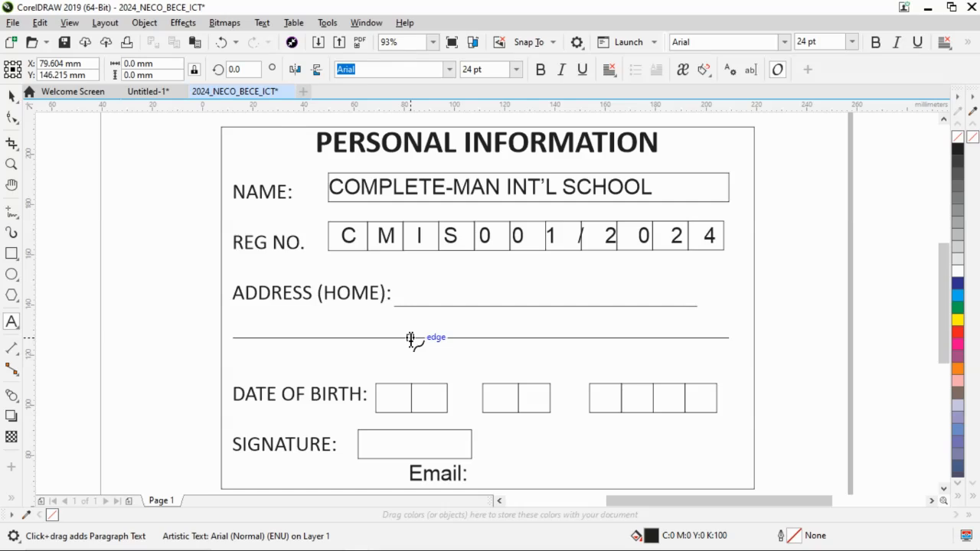
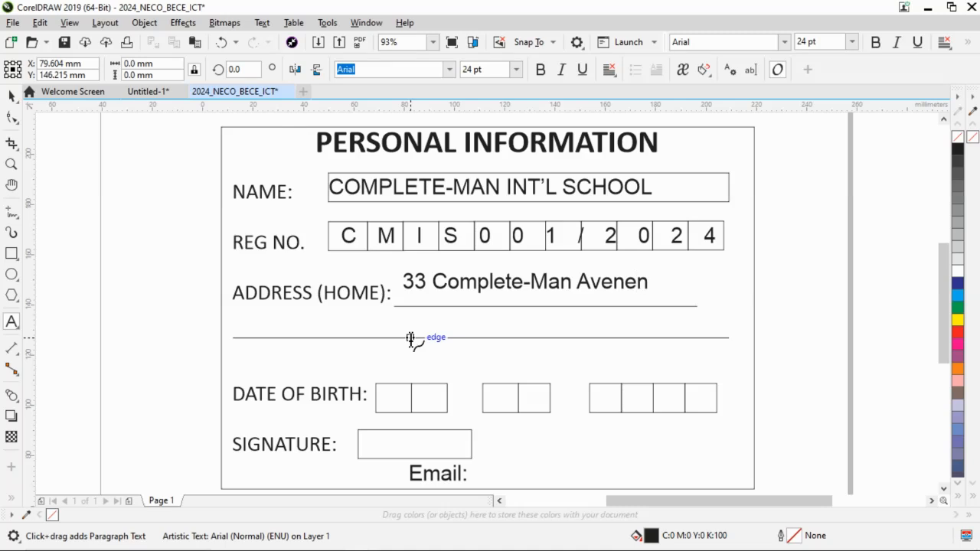
{"action": "key", "text": "Escape"}
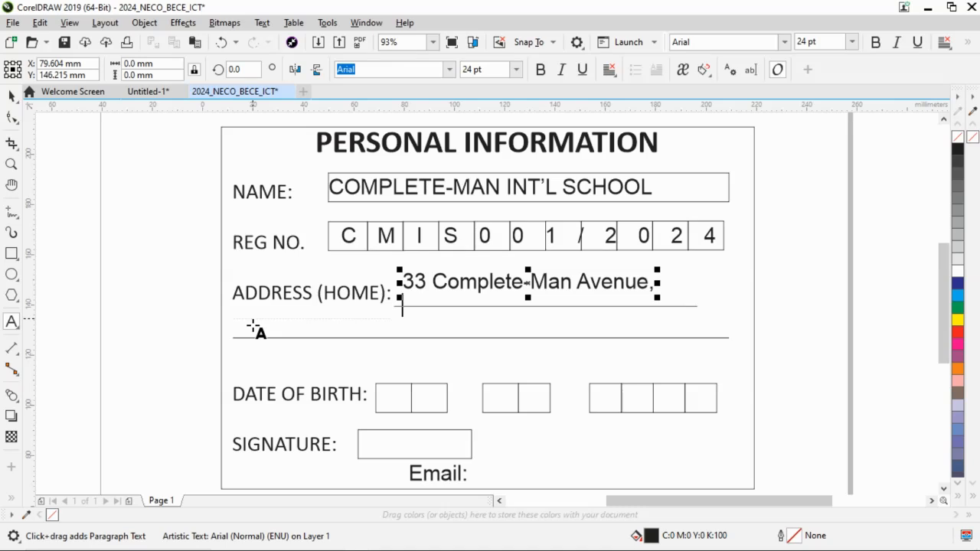
Add the town and state as the second line of the home address text.
{"action": "type", "text": "Ga"}
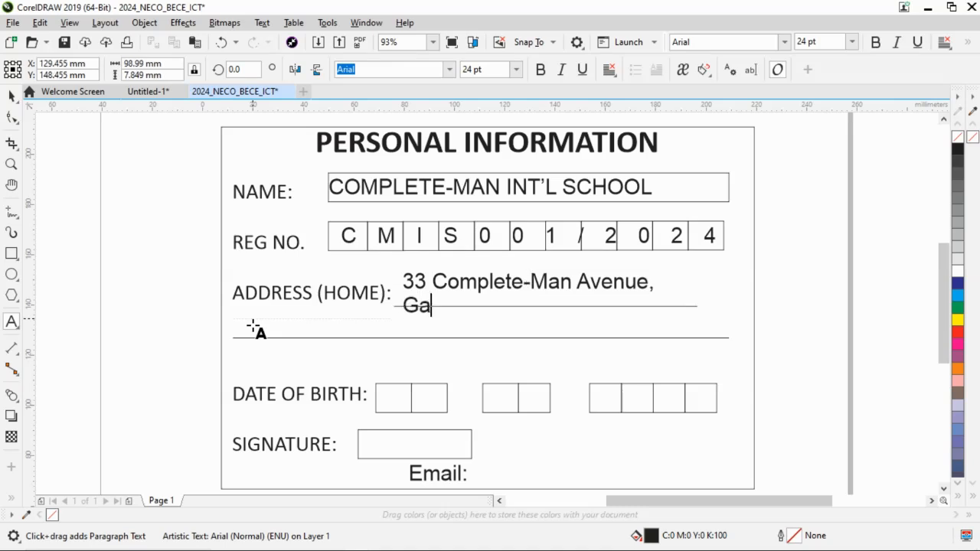
{"action": "type", "text": "uraka"}
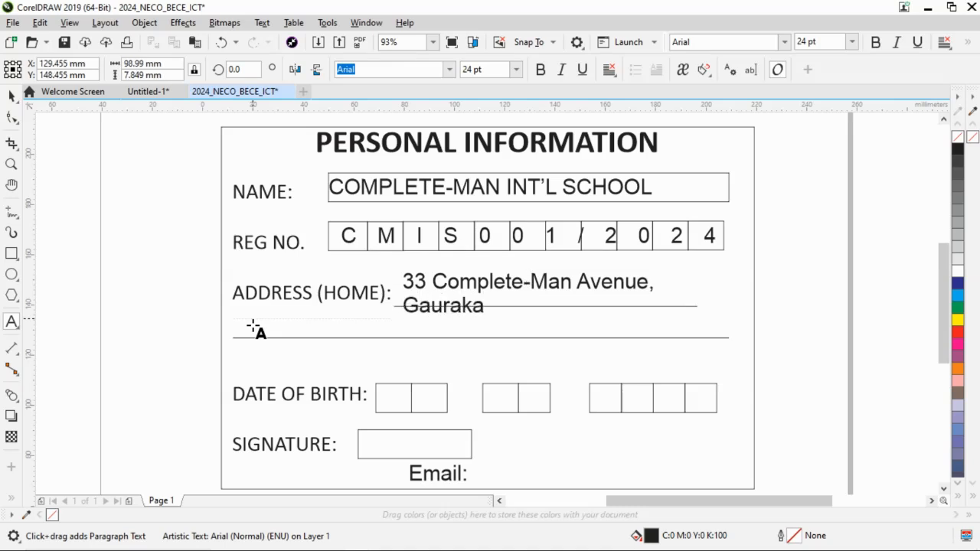
{"action": "type", "text": ", Niger "}
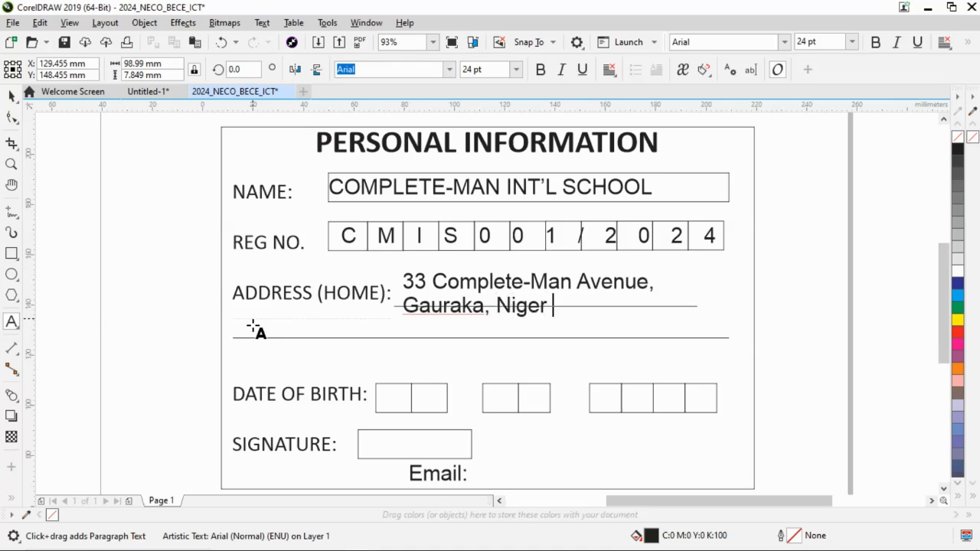
{"action": "type", "text": "State"}
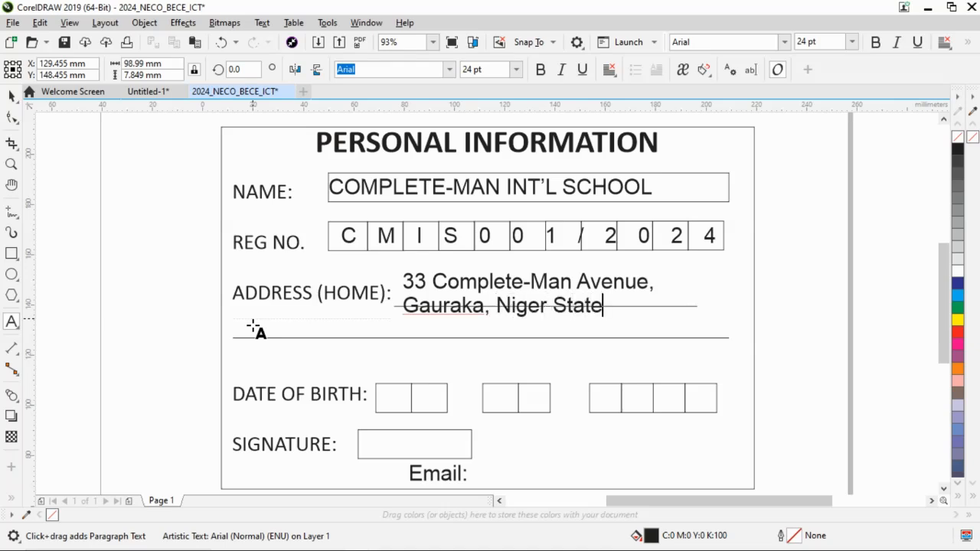
{"action": "left_click", "coordinate": [11, 95]}
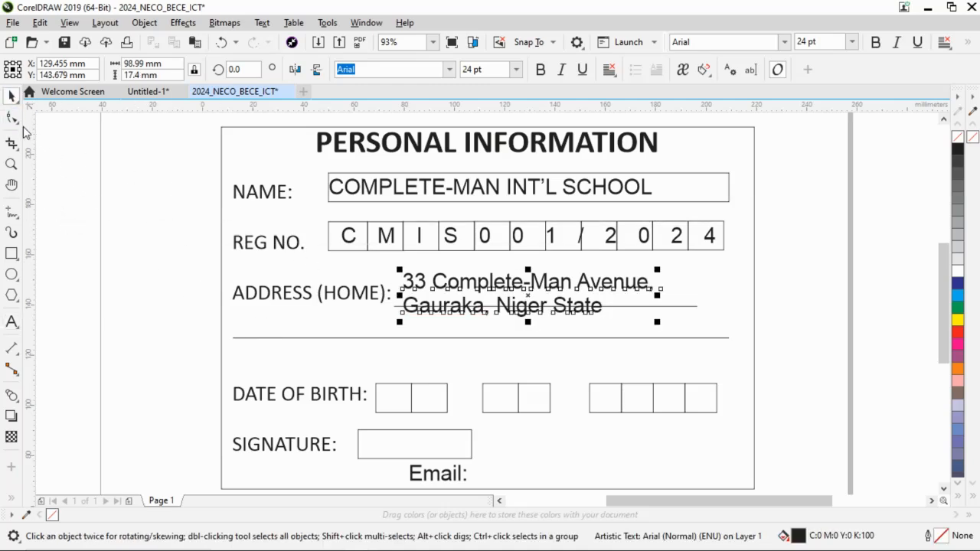
Widen the address text's line spacing and move the text down so its first line sits on the upper address rule.
{"action": "left_click", "coordinate": [11, 118]}
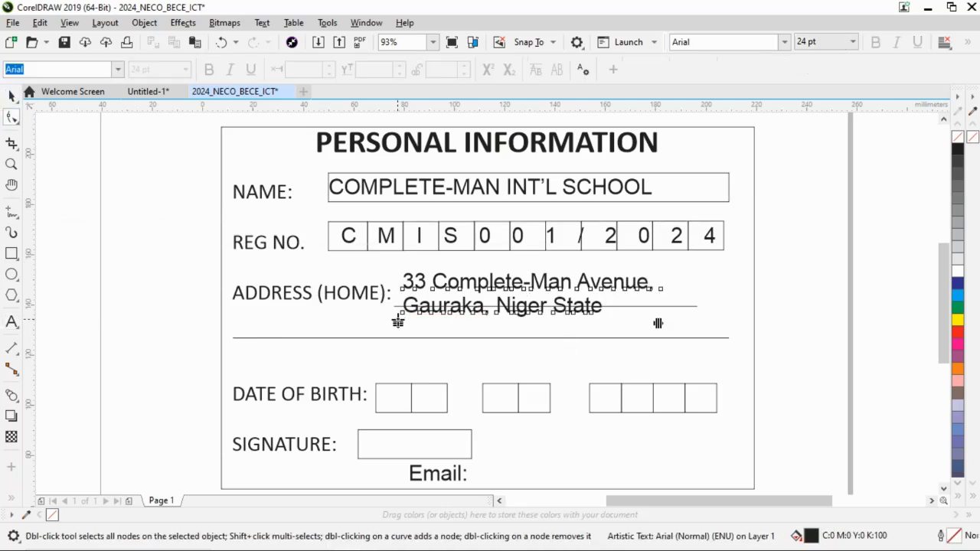
{"action": "left_click_drag", "start_coordinate": [397, 322], "coordinate": [397, 338]}
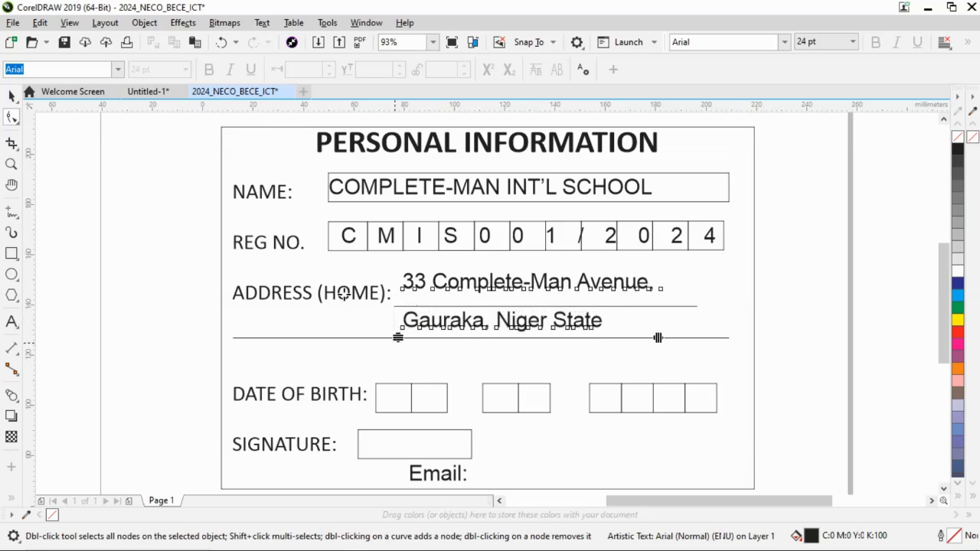
{"action": "left_click", "coordinate": [13, 100]}
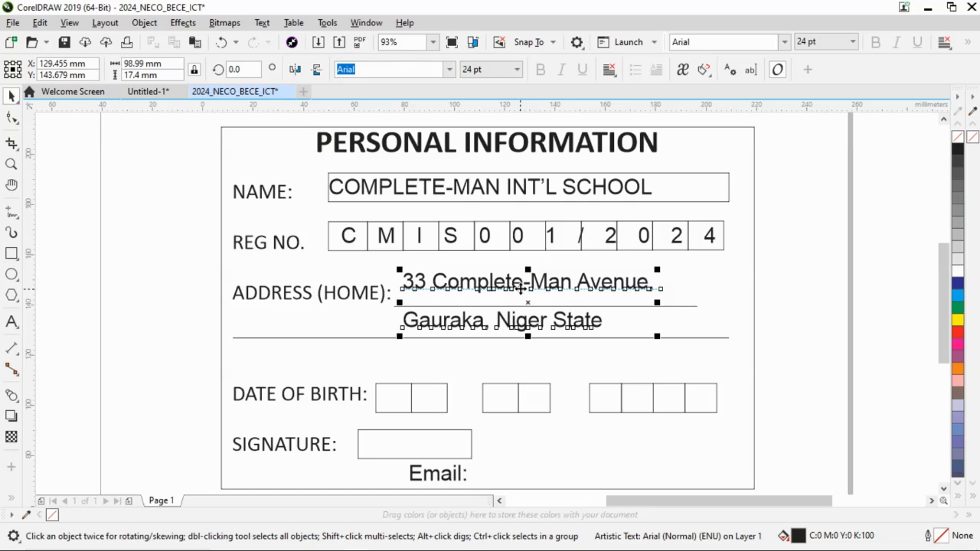
{"action": "left_click_drag", "start_coordinate": [527, 301], "coordinate": [525, 322]}
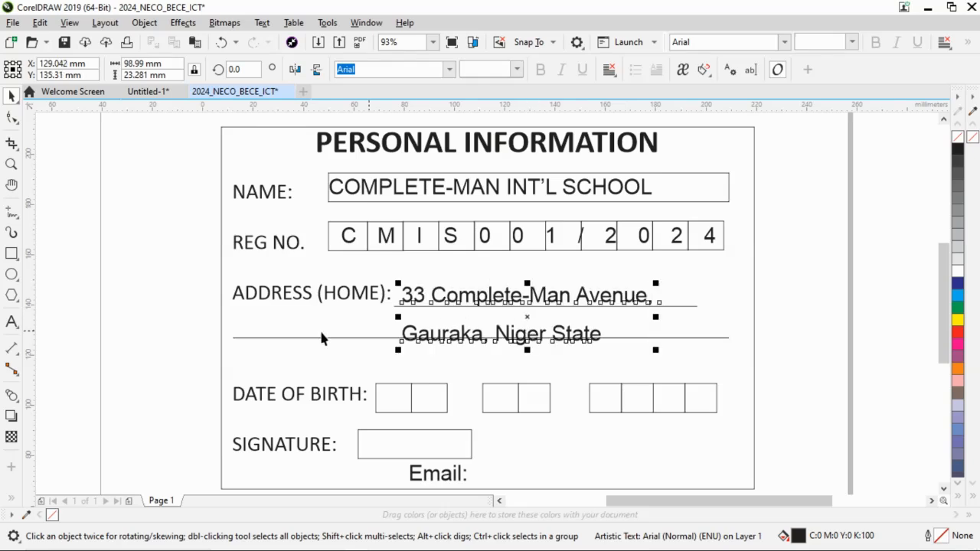
Reduce the address text's line spacing so the second line sits just above the lower address rule.
{"action": "left_click", "coordinate": [12, 119]}
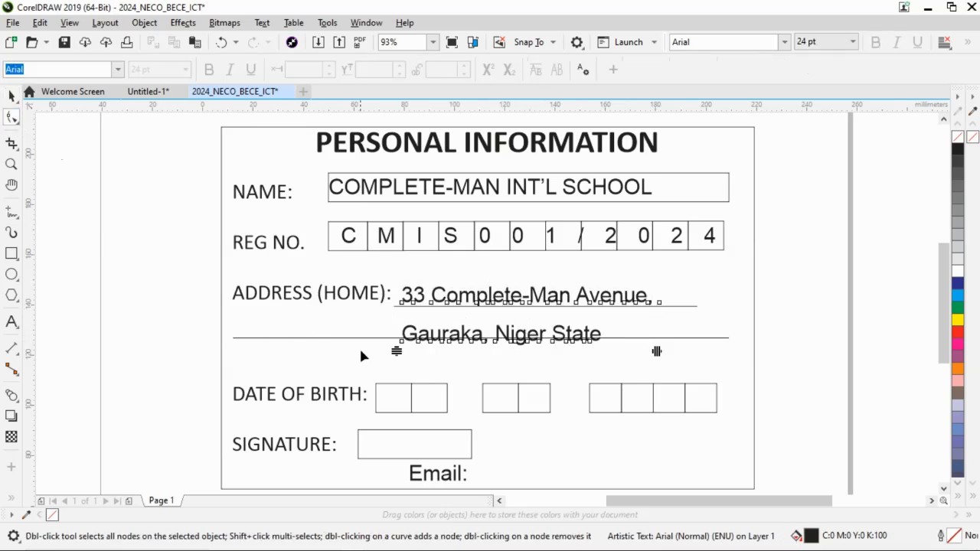
{"action": "left_click_drag", "start_coordinate": [396, 345], "coordinate": [389, 329]}
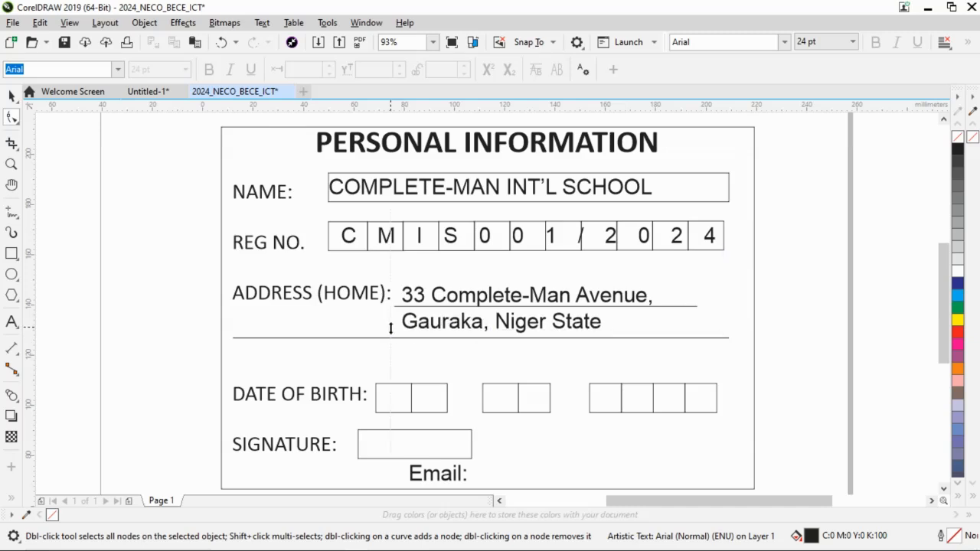
{"action": "left_click", "coordinate": [12, 96]}
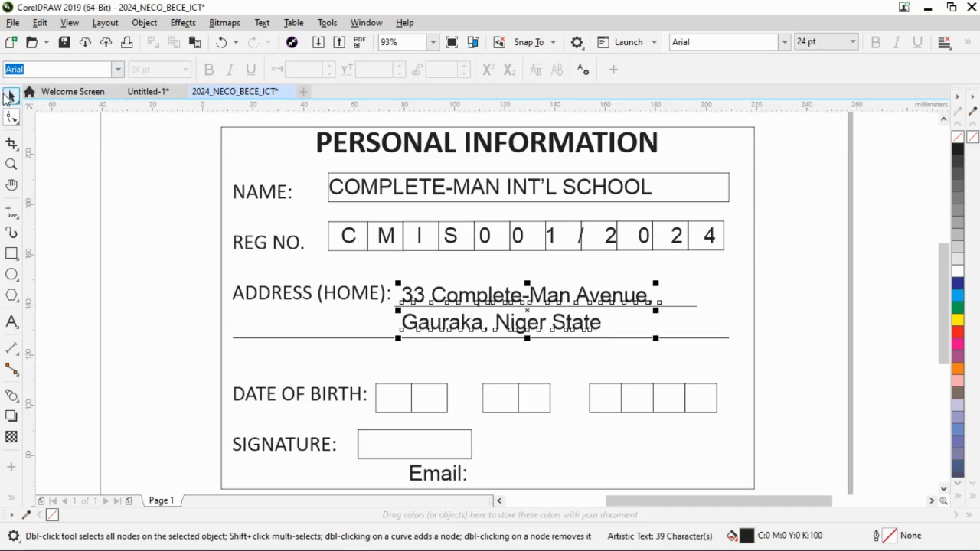
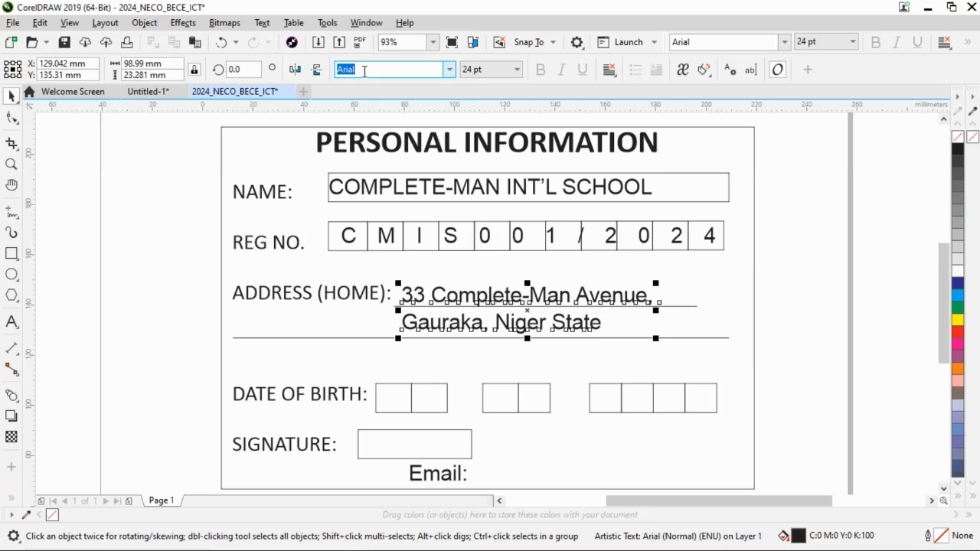
Set the home address text in Calibri and italicize it, checking application instruction iv in Word.
{"action": "type", "text": "Aladdin"}
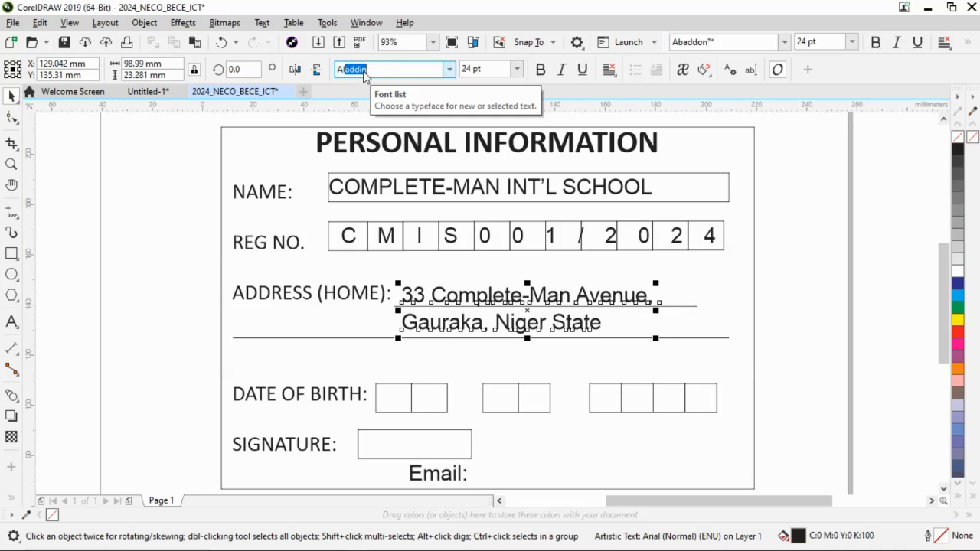
{"action": "key", "text": "BackSpace"}
{"action": "key", "text": "BackSpace"}
{"action": "key", "text": "BackSpace"}
{"action": "key", "text": "BackSpace"}
{"action": "type", "text": "Calibri"}
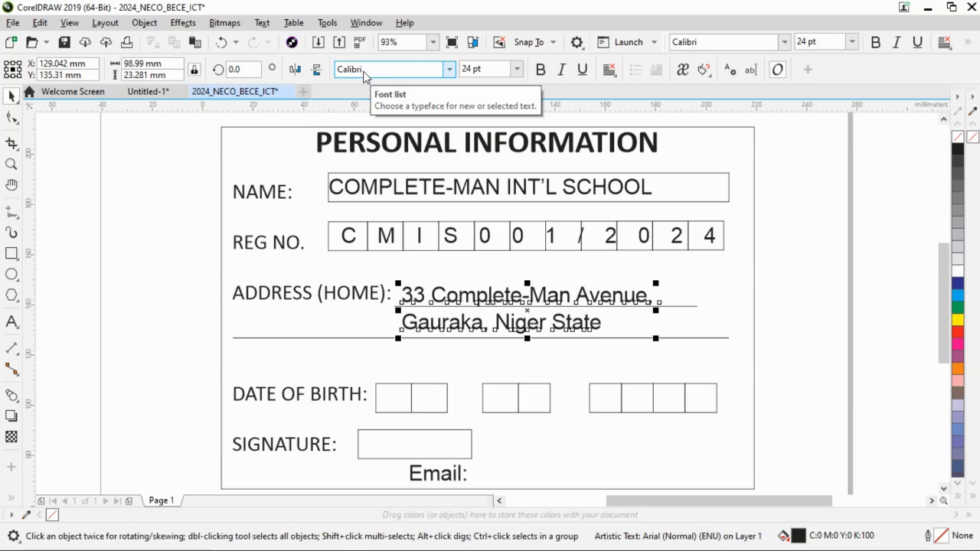
{"action": "key", "text": "Return"}
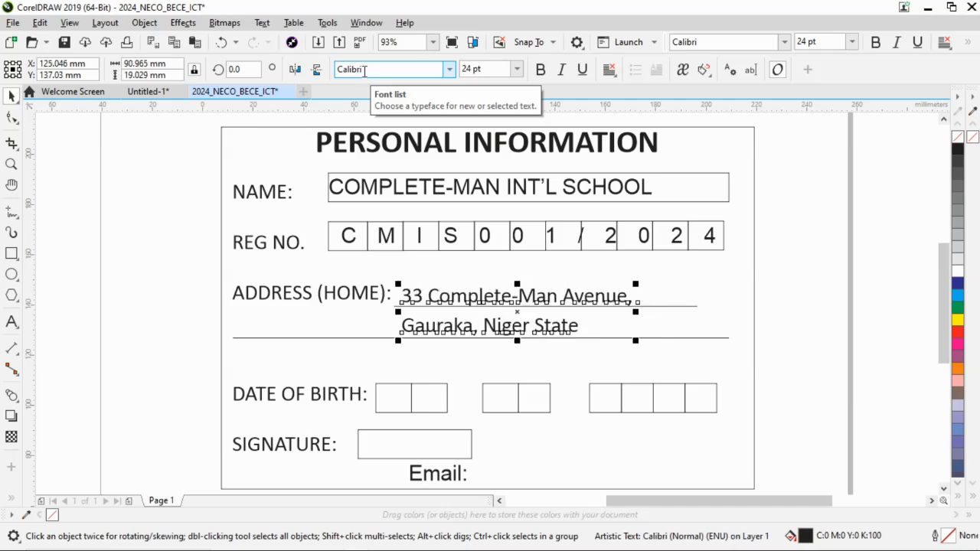
{"action": "left_click", "coordinate": [563, 69]}
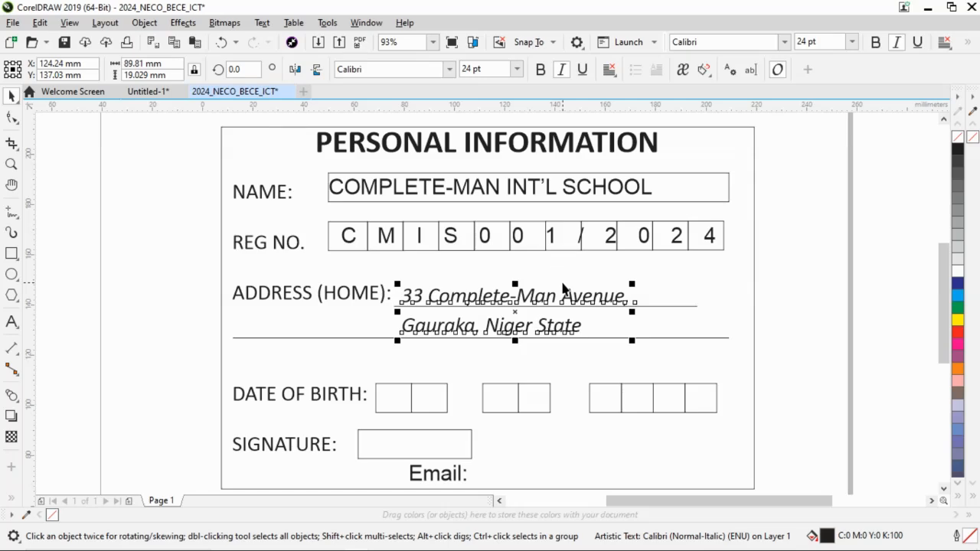
{"action": "key", "text": "alt+Tab"}
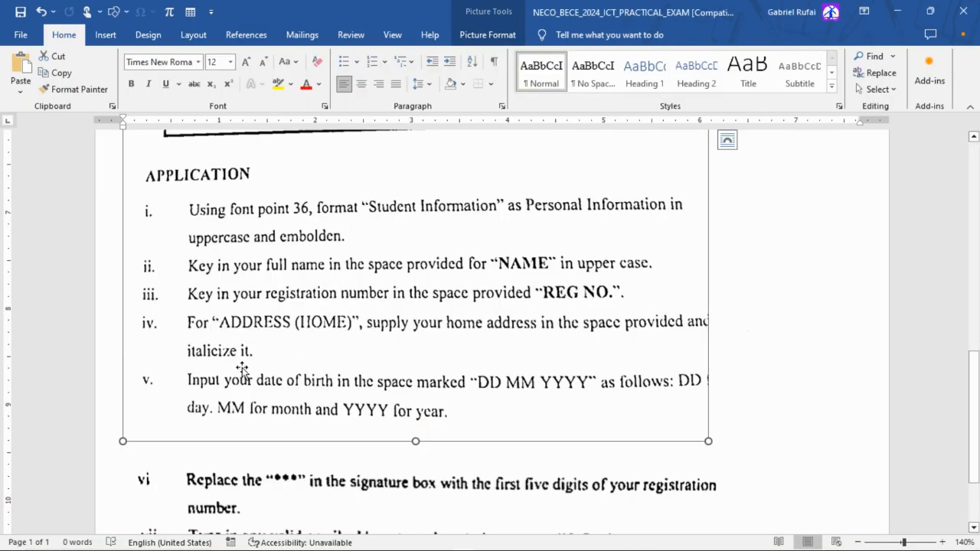
{"action": "key", "text": "alt+Tab"}
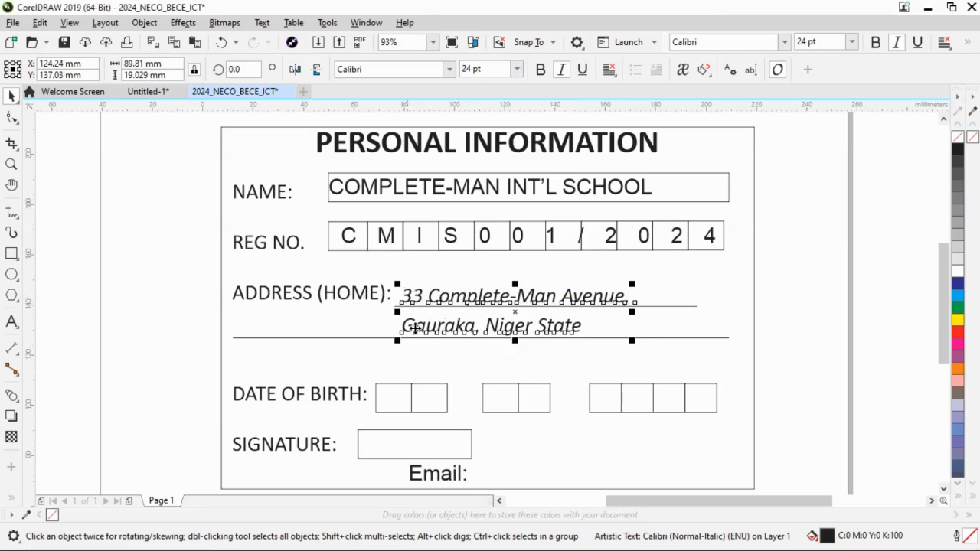
{"action": "left_click", "coordinate": [386, 322]}
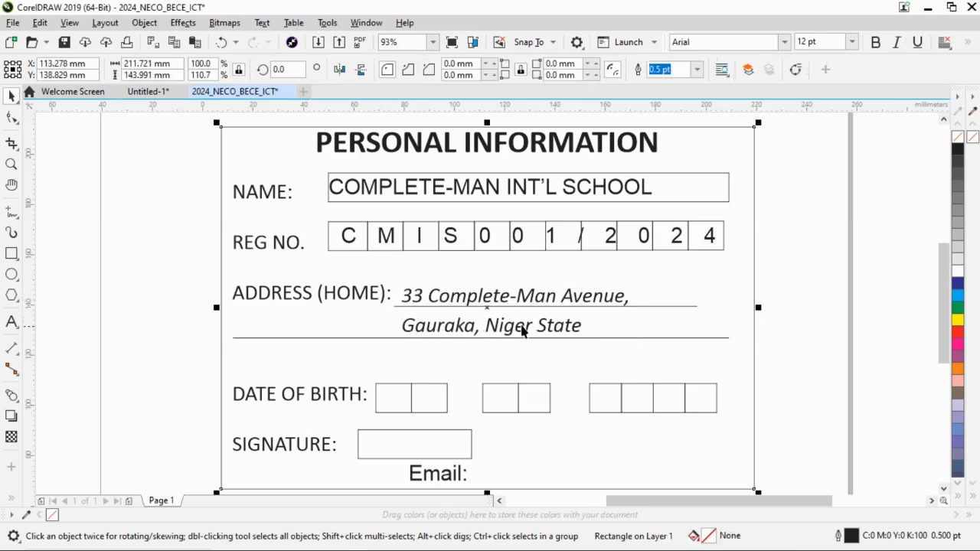
Consult application instruction v in Word and enter the day, month and year of birth as separate texts at their "DATE OF BIRTH:" boxes.
{"action": "key", "text": "alt+Tab"}
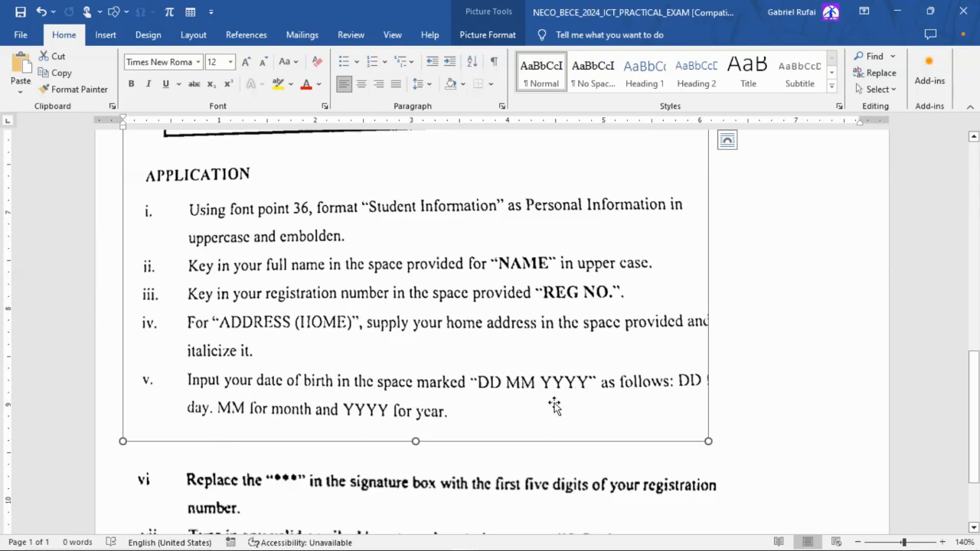
{"action": "key", "text": "alt+Tab"}
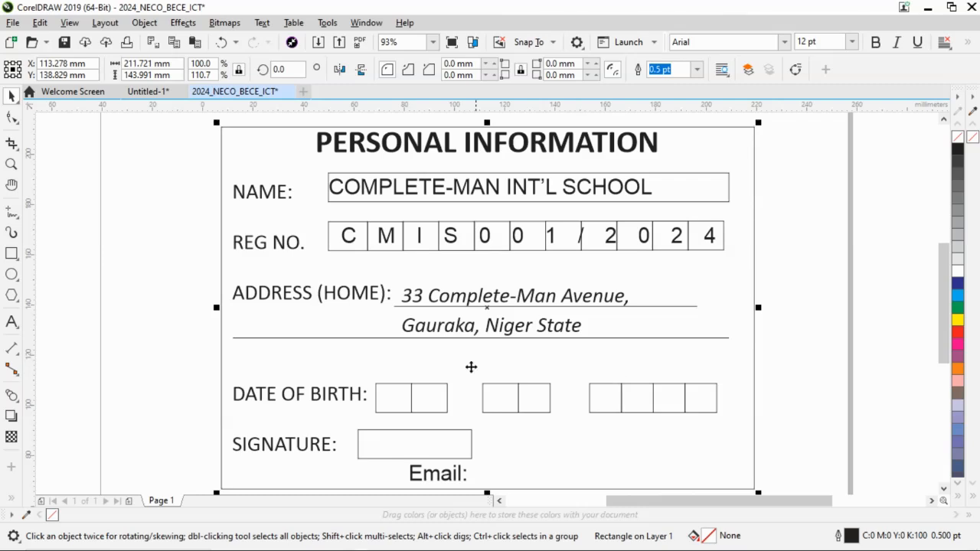
{"action": "left_click", "coordinate": [394, 398]}
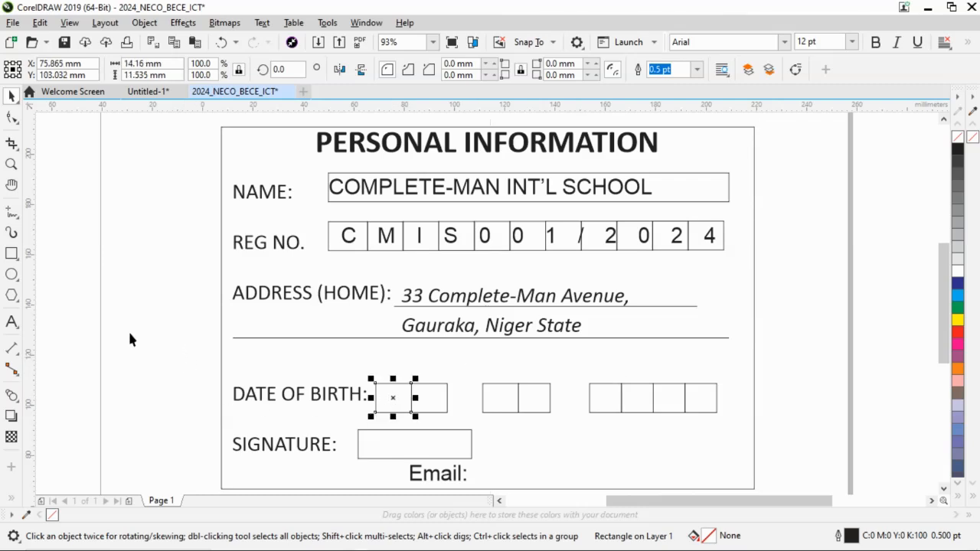
{"action": "left_click", "coordinate": [11, 322]}
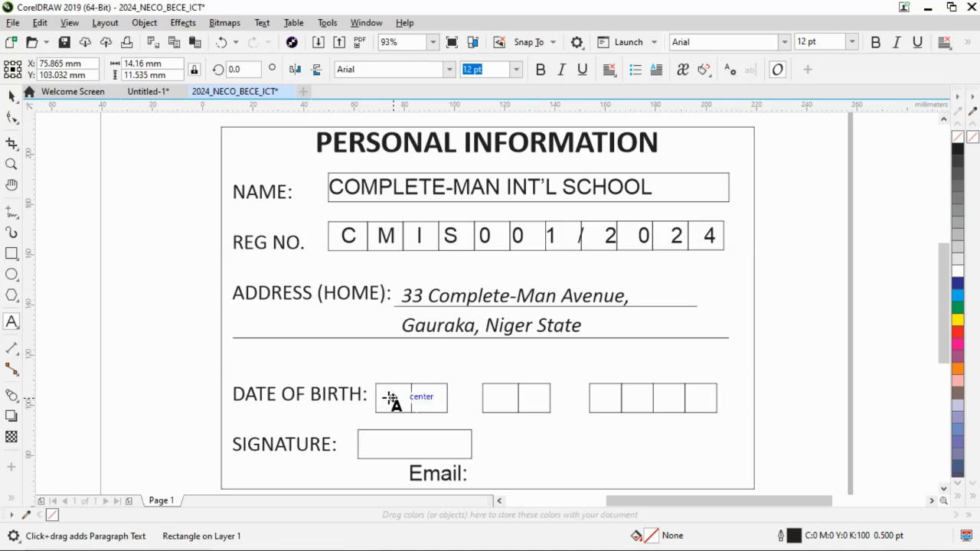
{"action": "left_click", "coordinate": [392, 397]}
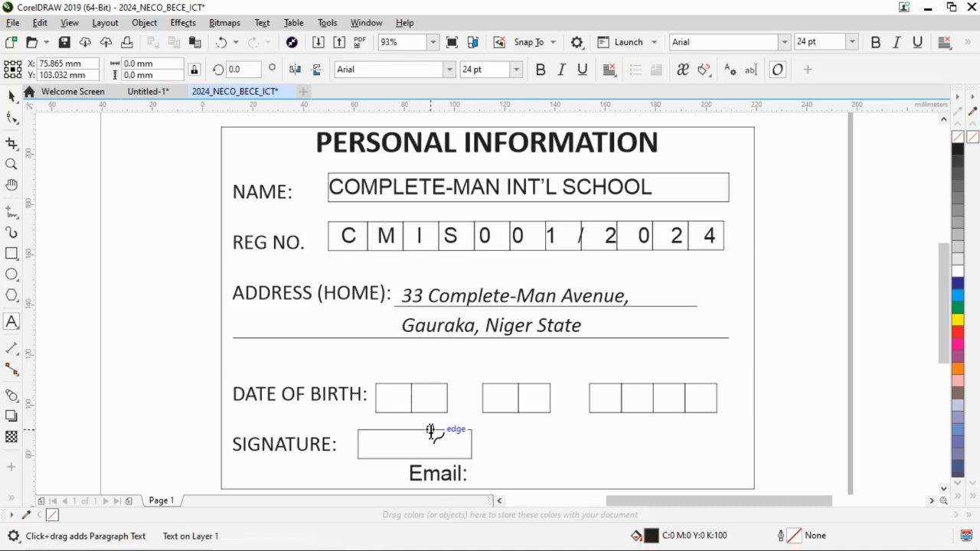
{"action": "type", "text": "01"}
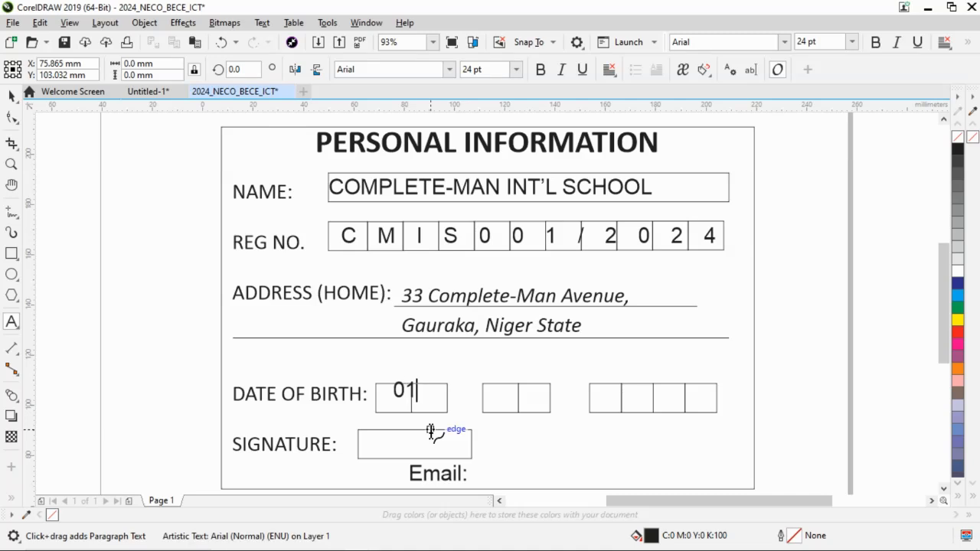
{"action": "left_click", "coordinate": [501, 400]}
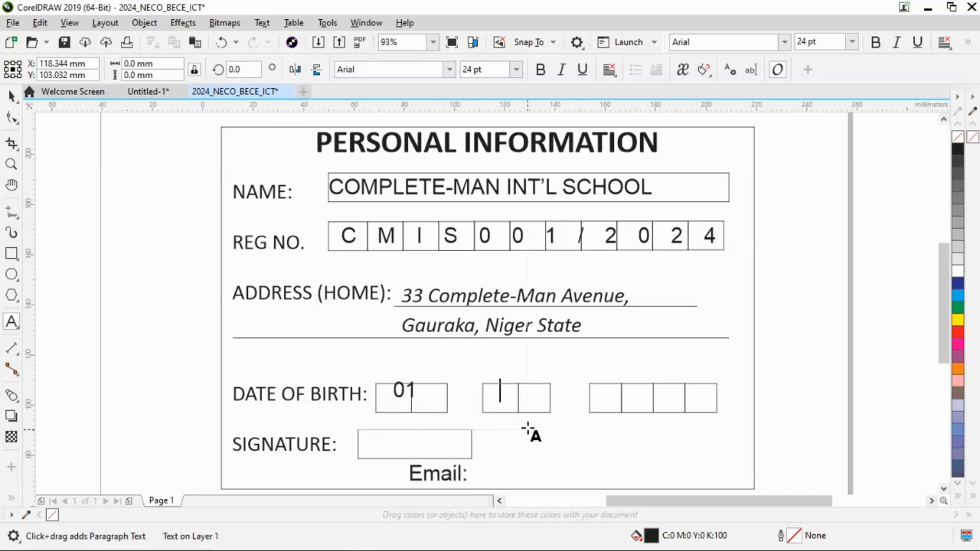
{"action": "type", "text": "07"}
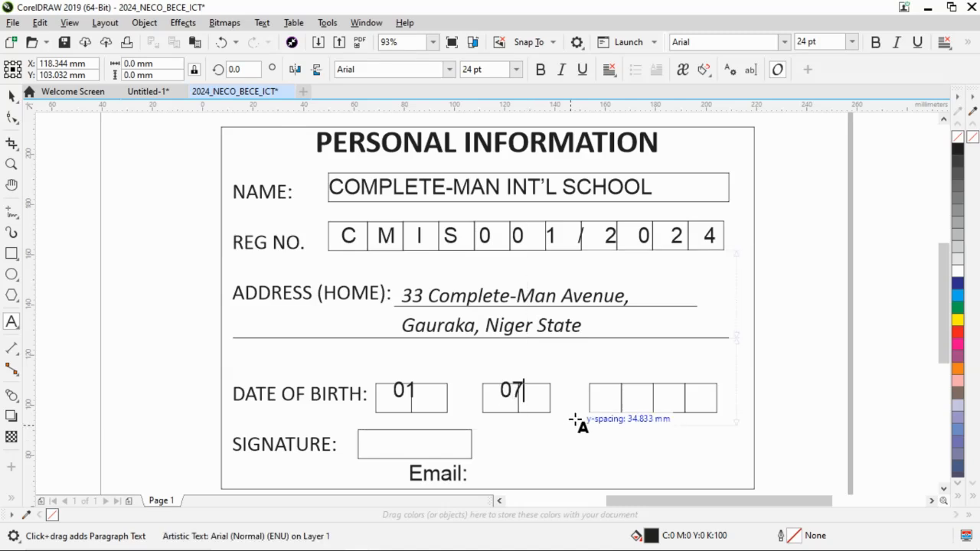
{"action": "left_click", "coordinate": [617, 396]}
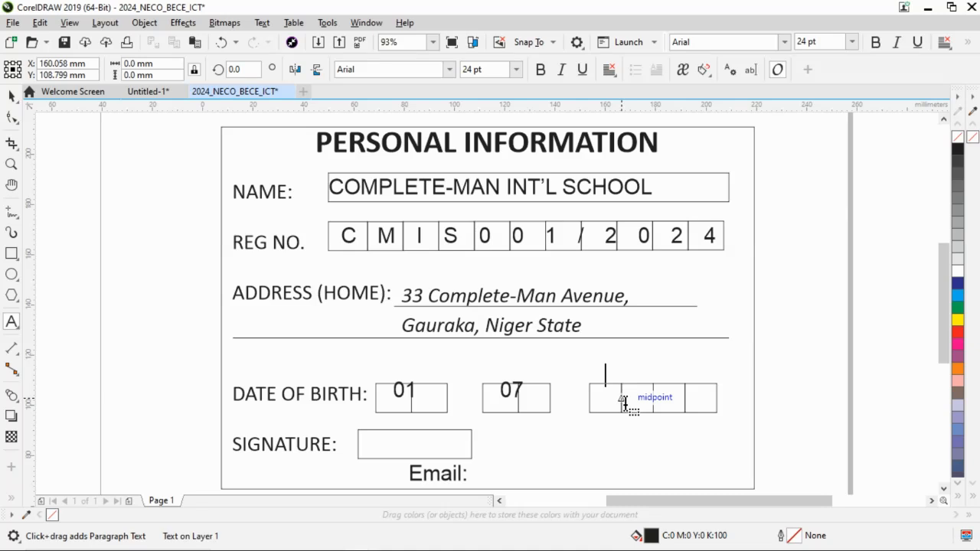
{"action": "type", "text": "202"}
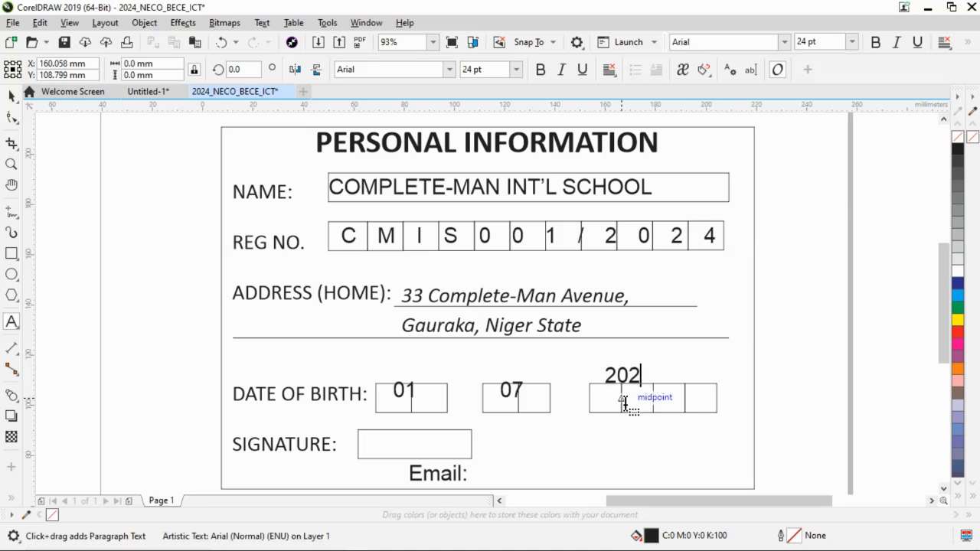
{"action": "type", "text": "4"}
{"action": "left_click", "coordinate": [11, 96]}
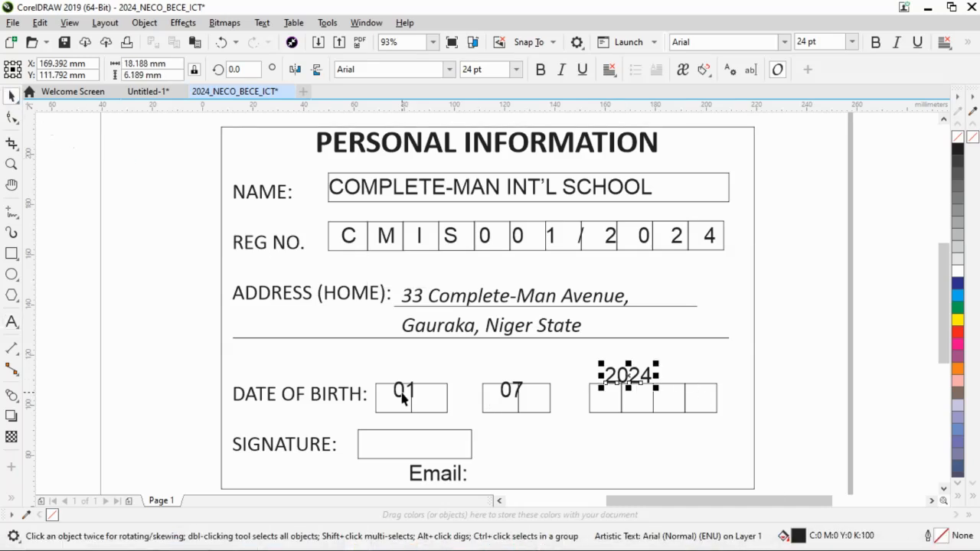
Move the day-of-birth text down into its boxes and widen its character spacing so each digit occupies one box.
{"action": "left_click_drag", "start_coordinate": [402, 393], "coordinate": [397, 398]}
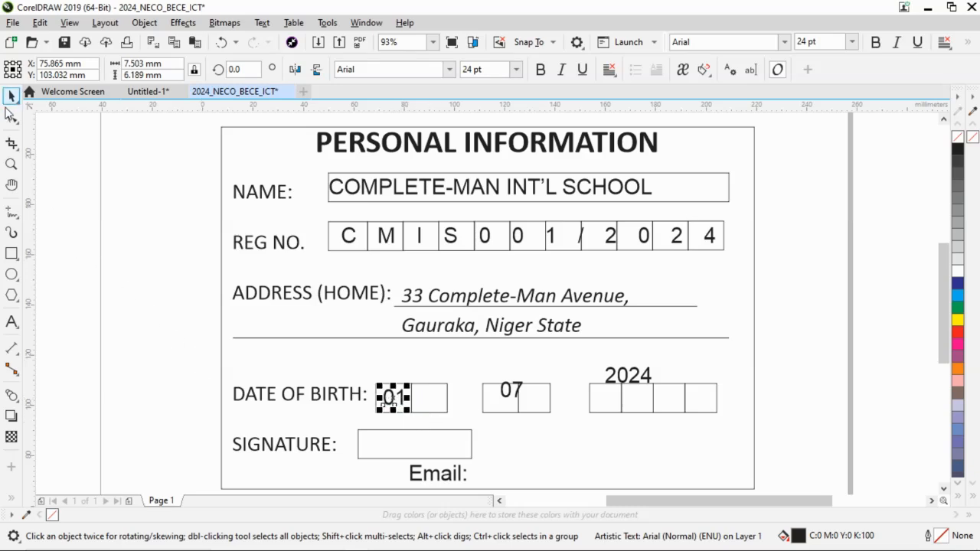
{"action": "left_click", "coordinate": [12, 116]}
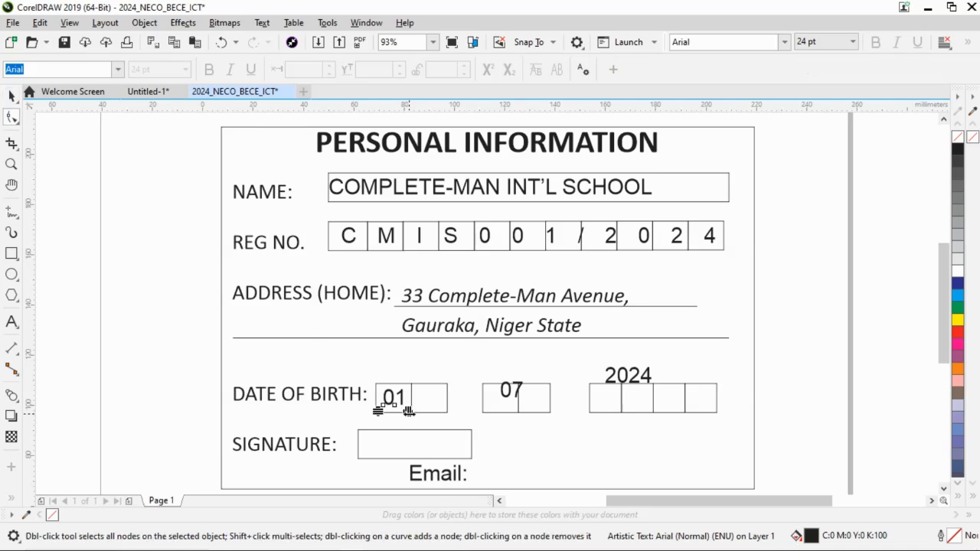
{"action": "left_click_drag", "start_coordinate": [408, 411], "coordinate": [433, 412]}
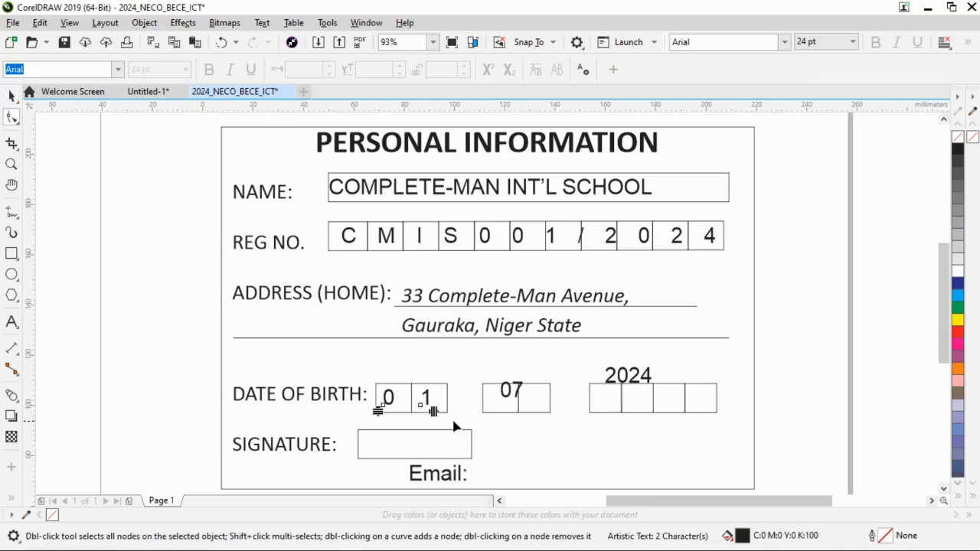
Widen the character spacing of the month and year of birth texts to match the widths of their boxes.
{"action": "left_click", "coordinate": [505, 395]}
{"action": "mouse_move", "coordinate": [526, 401]}
{"action": "left_mouse_down"}
{"action": "mouse_move", "coordinate": [545, 405]}
{"action": "mouse_move", "coordinate": [536, 406]}
{"action": "left_mouse_up"}
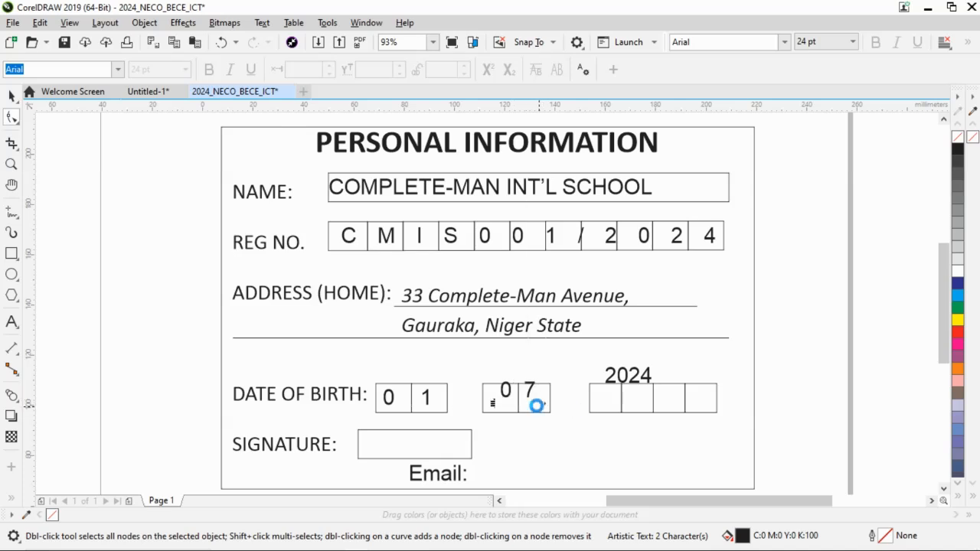
{"action": "left_click", "coordinate": [640, 382]}
{"action": "left_click_drag", "start_coordinate": [655, 389], "coordinate": [702, 388]}
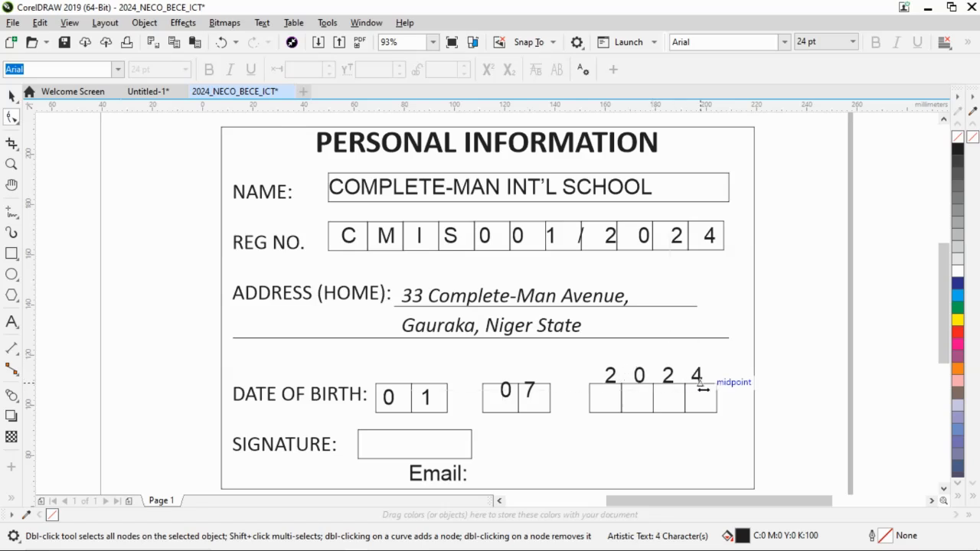
Move the year and month of birth texts down into their boxes, level with the day digits.
{"action": "left_click", "coordinate": [11, 97]}
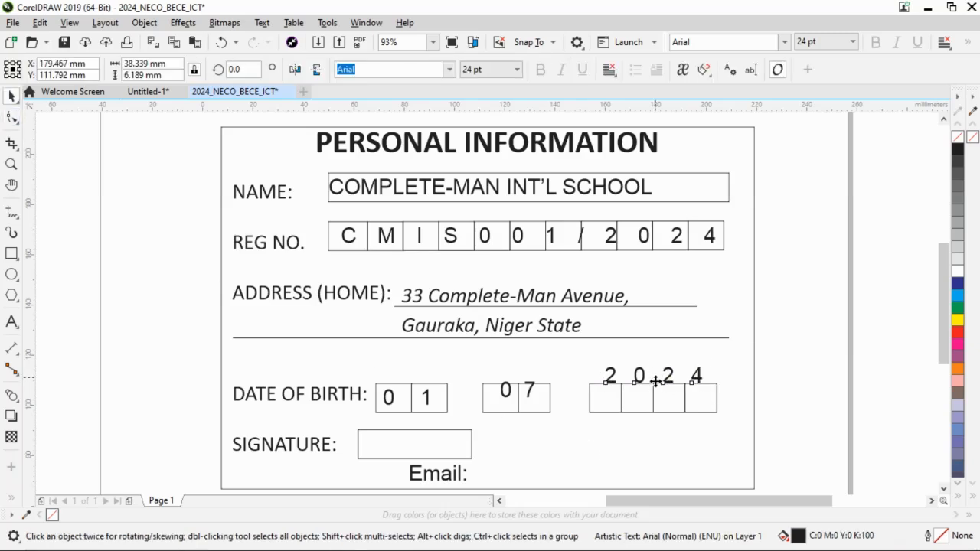
{"action": "left_click_drag", "start_coordinate": [656, 381], "coordinate": [656, 402]}
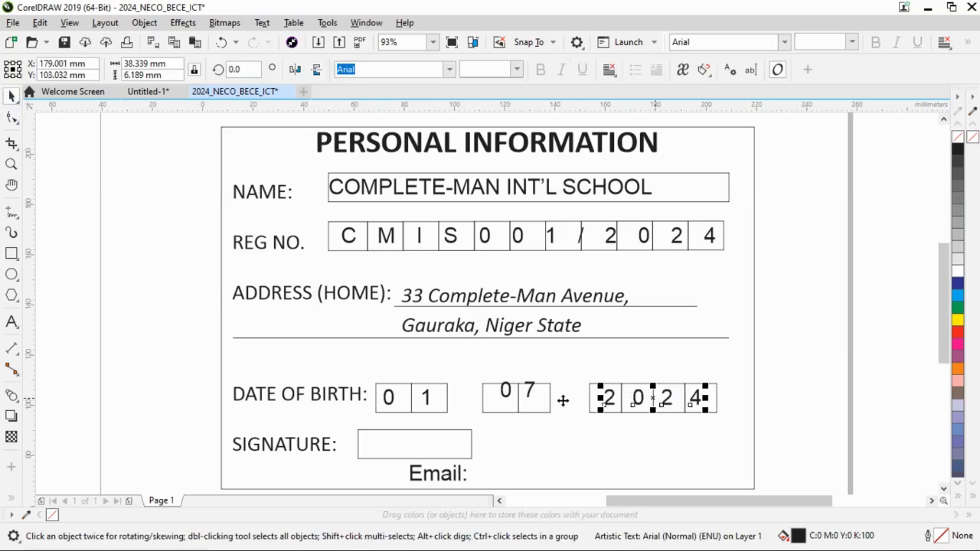
{"action": "left_click_drag", "start_coordinate": [510, 395], "coordinate": [513, 407]}
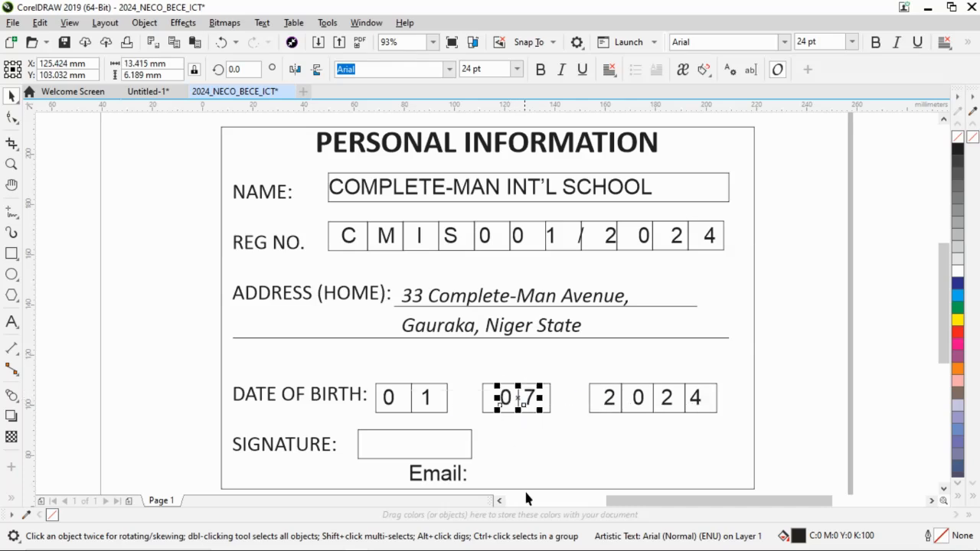
{"action": "left_click", "coordinate": [893, 394]}
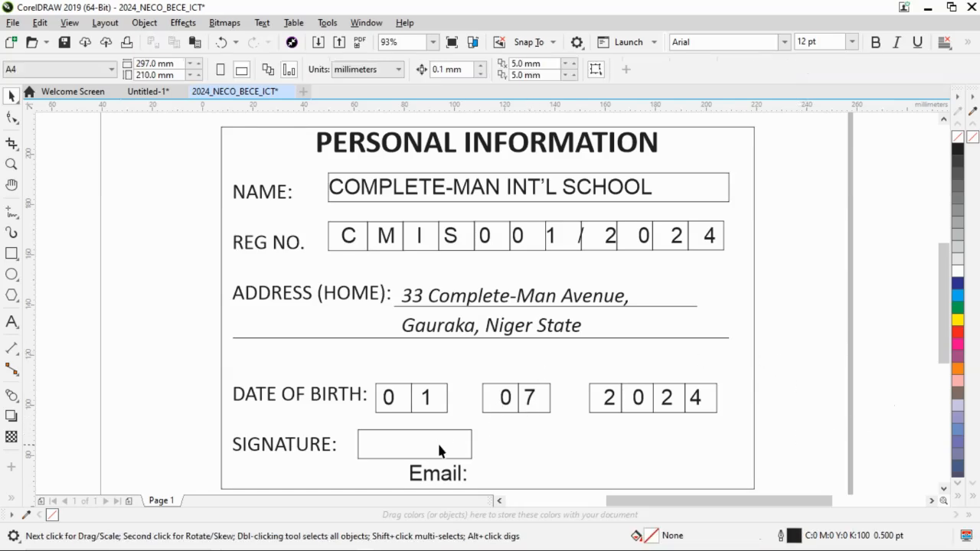
Read application instructions vi to viii in Word and compare the sample's signature box with the card in CorelDRAW.
{"action": "key", "text": "alt+Tab"}
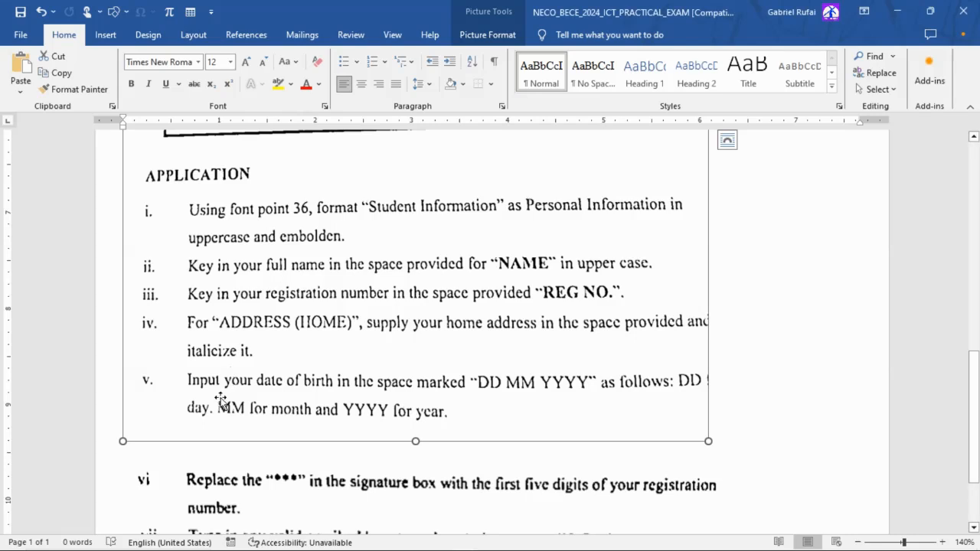
{"action": "scroll", "coordinate": [298, 387], "scroll_direction": "down", "scroll_amount": 3}
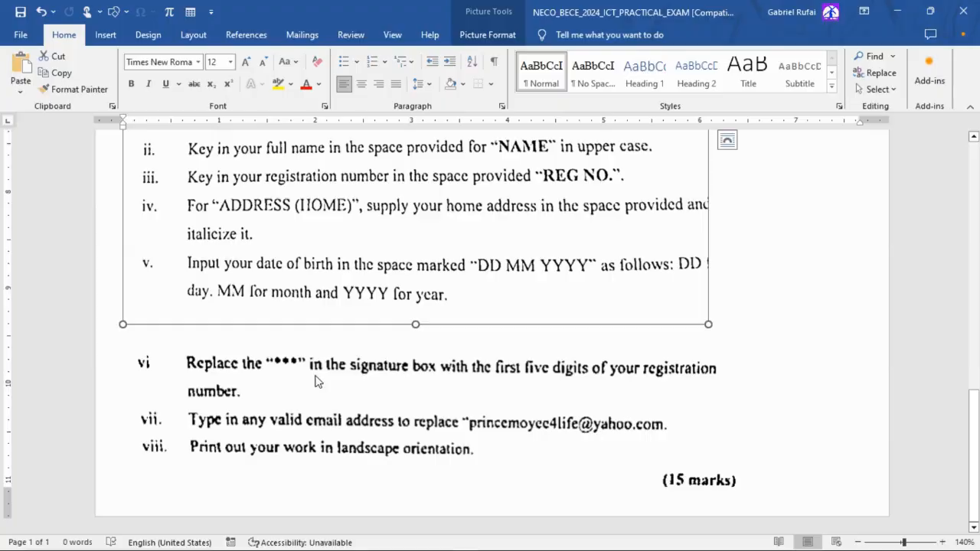
{"action": "key", "text": "alt+Tab"}
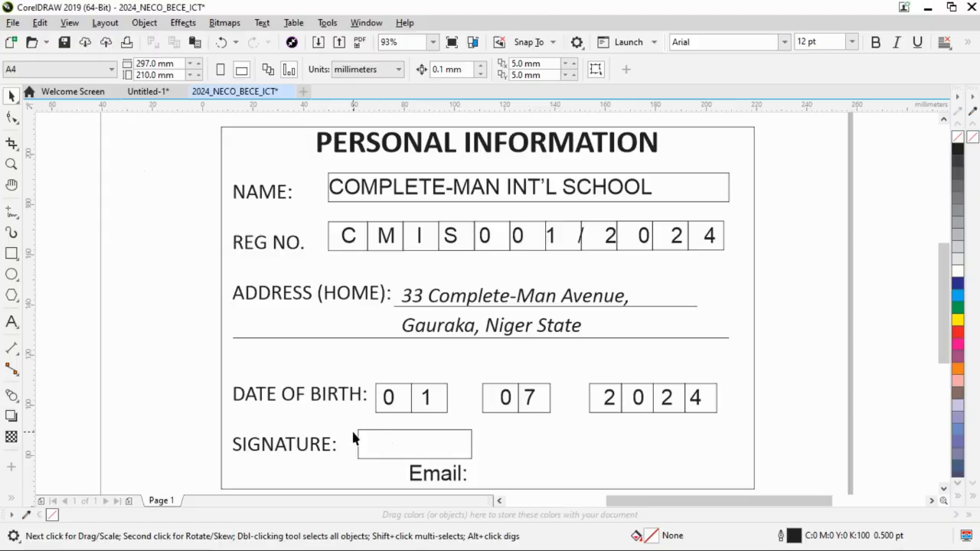
{"action": "key", "text": "alt+Tab"}
{"action": "scroll", "coordinate": [339, 393], "scroll_direction": "up", "scroll_amount": 6}
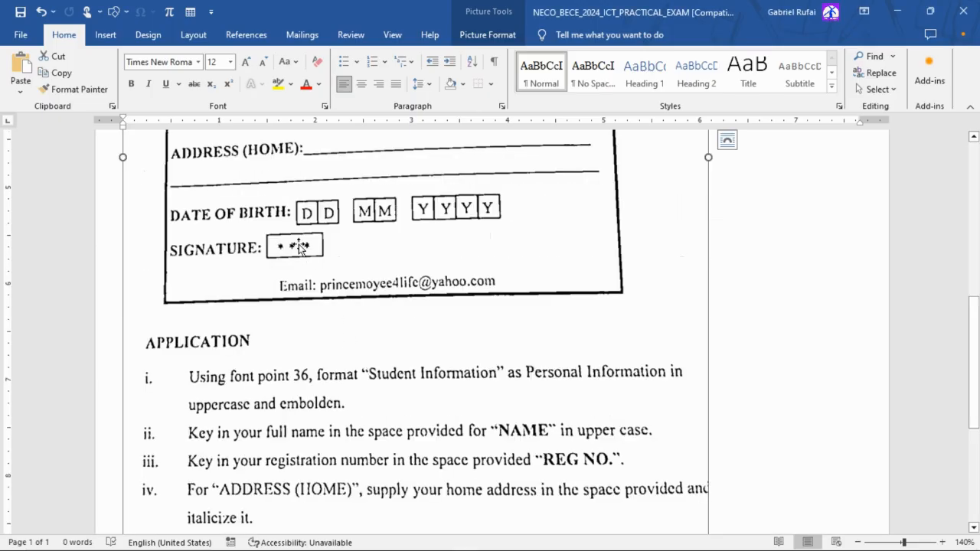
{"action": "key", "text": "alt+Tab"}
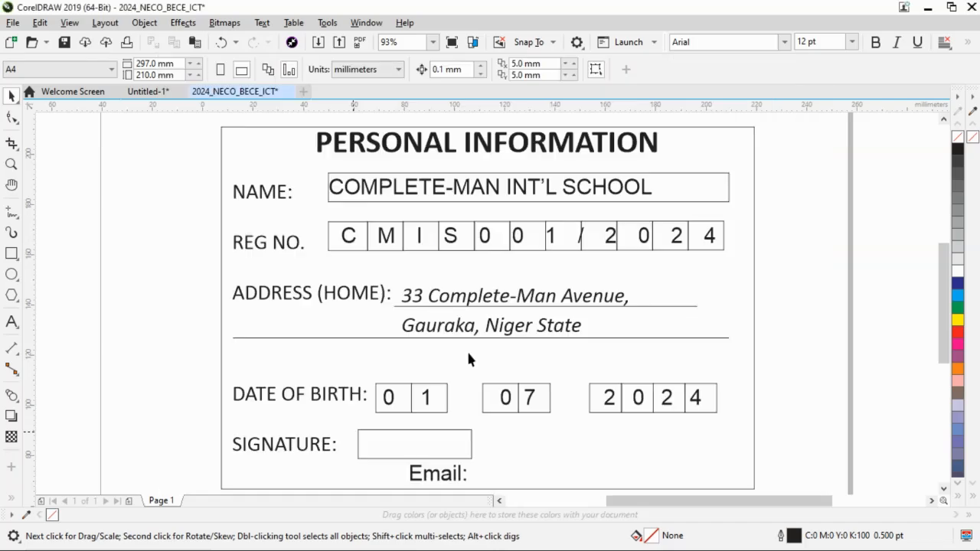
{"action": "key", "text": "alt+Tab"}
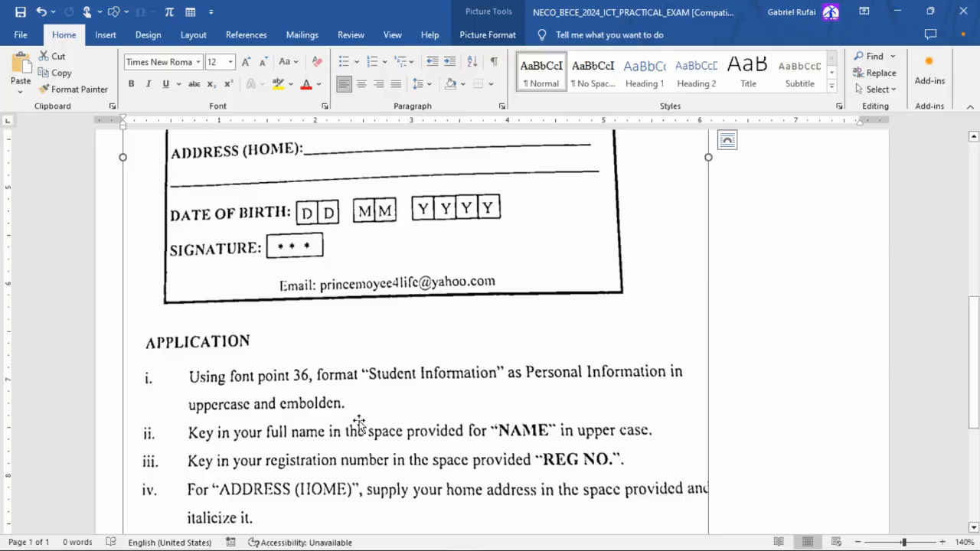
{"action": "scroll", "coordinate": [357, 417], "scroll_direction": "down", "scroll_amount": 5}
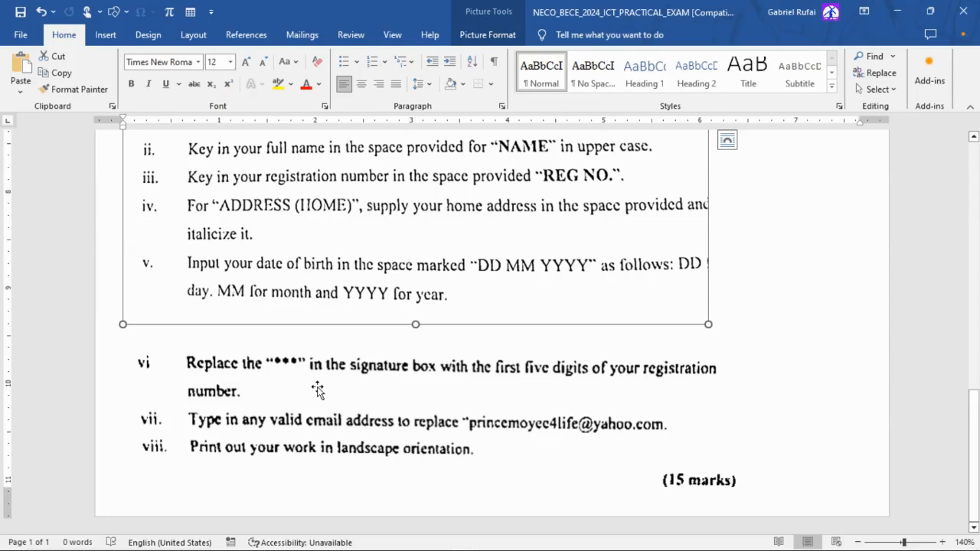
{"action": "key", "text": "alt+Tab"}
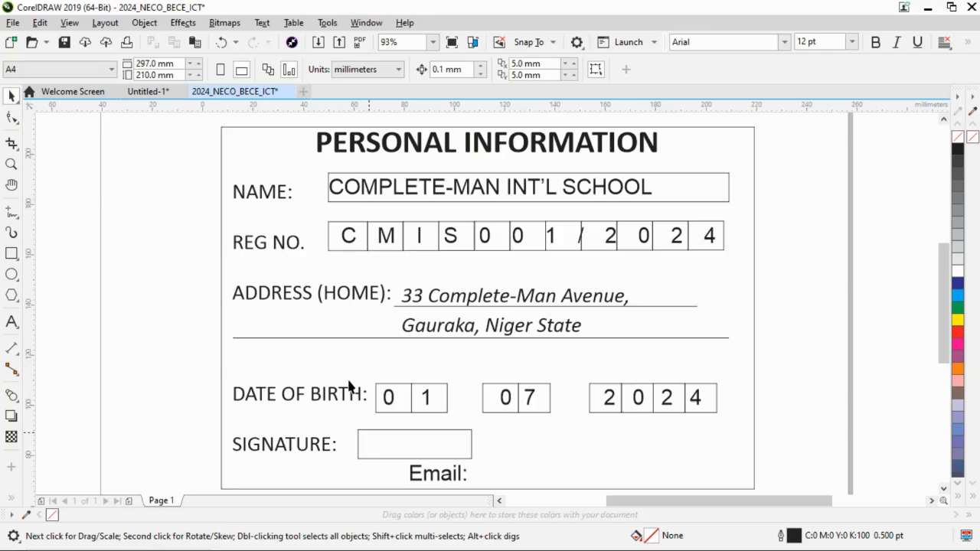
Add the first five characters of the registration number as 24 pt Arial text and centre it vertically in the signature box.
{"action": "left_click", "coordinate": [379, 448]}
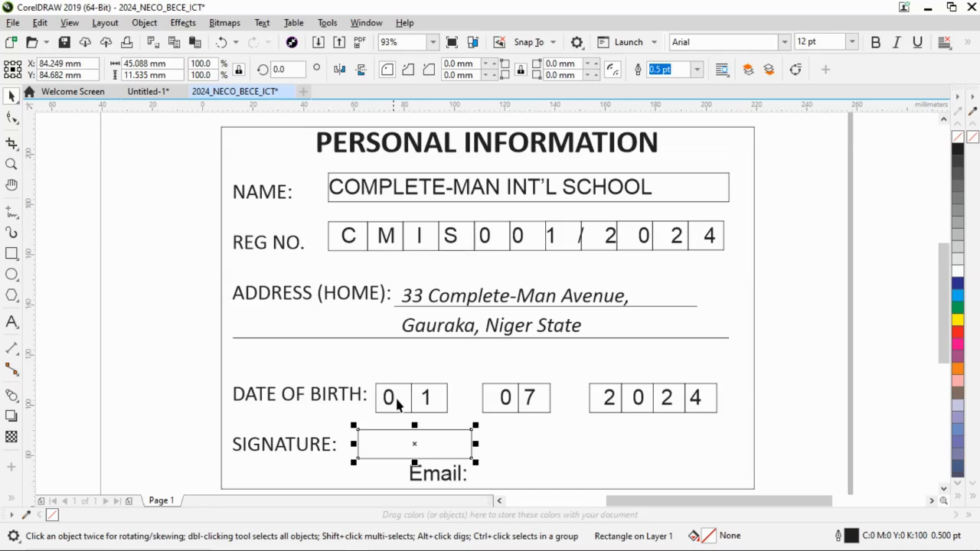
{"action": "left_click", "coordinate": [12, 322]}
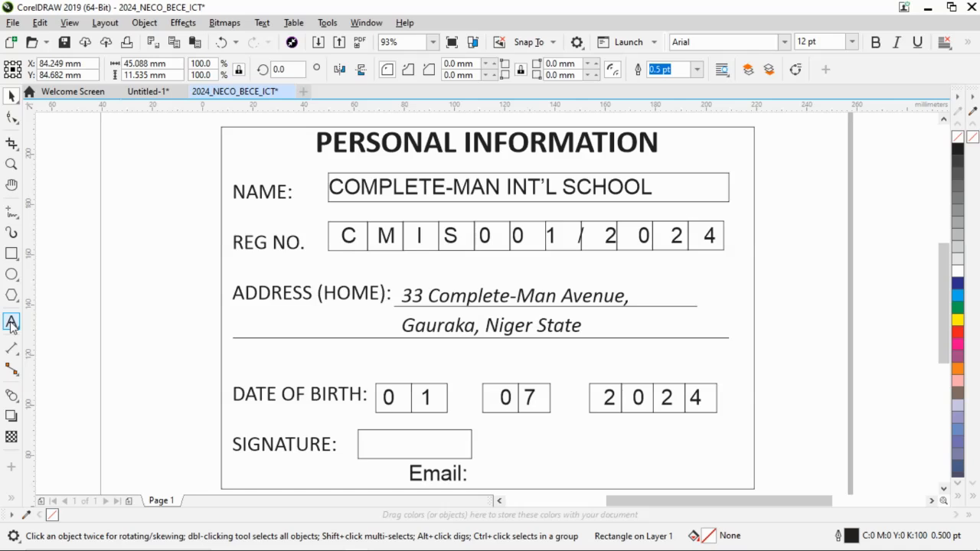
{"action": "left_click", "coordinate": [375, 449]}
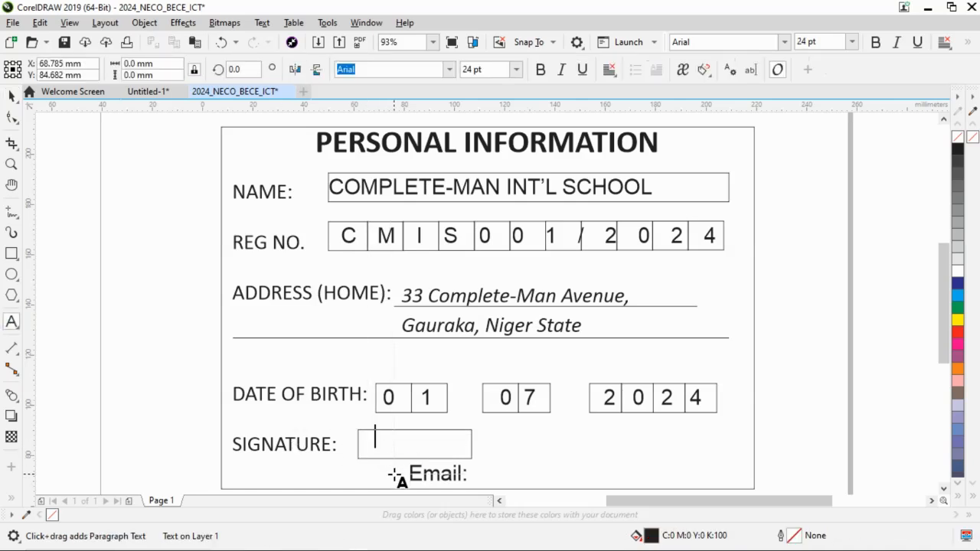
{"action": "type", "text": "CMIS"}
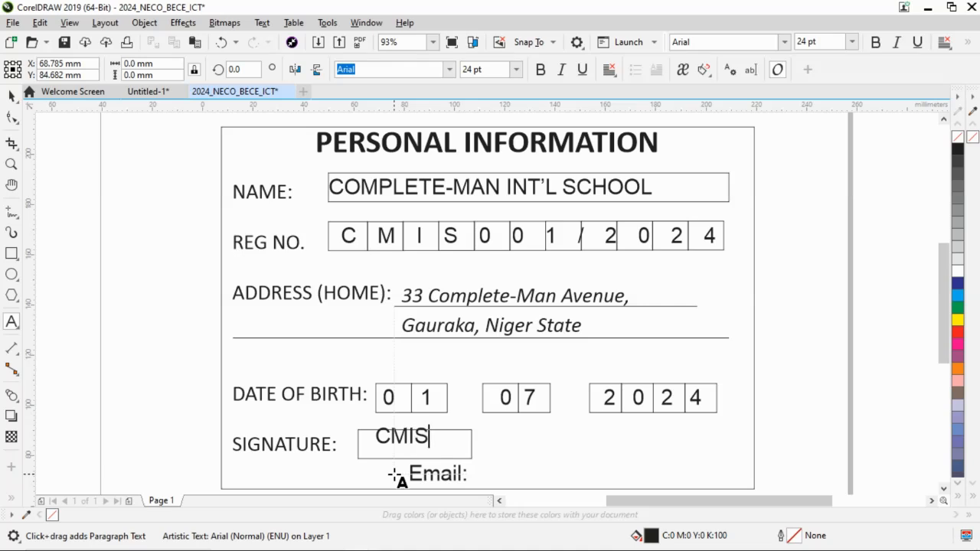
{"action": "type", "text": "0"}
{"action": "left_click", "coordinate": [11, 96]}
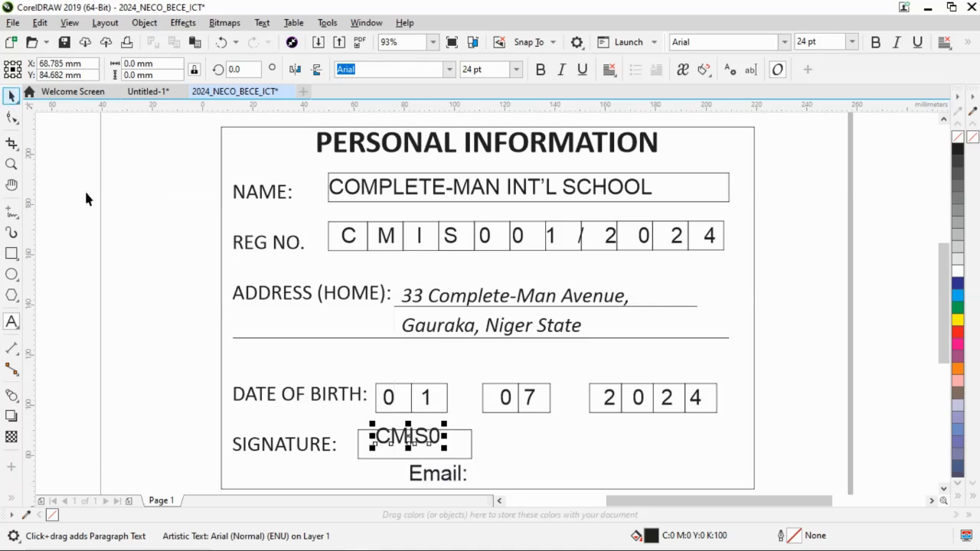
{"action": "left_click_drag", "start_coordinate": [408, 436], "coordinate": [407, 445]}
{"action": "left_click", "coordinate": [149, 404]}
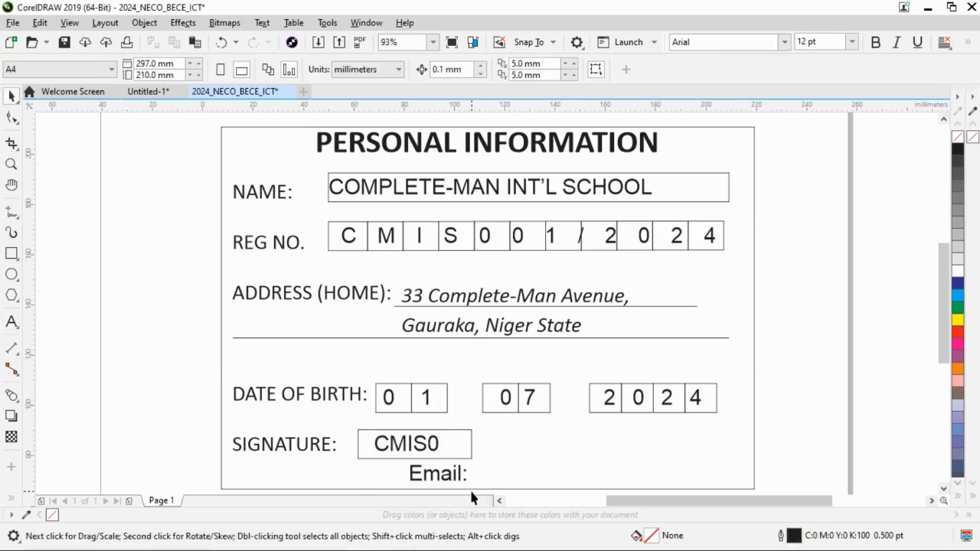
Check instruction vii in Word, return to CorelDRAW and enter the school's email address after the card's "Email:" label.
{"action": "key", "text": "alt+Tab"}
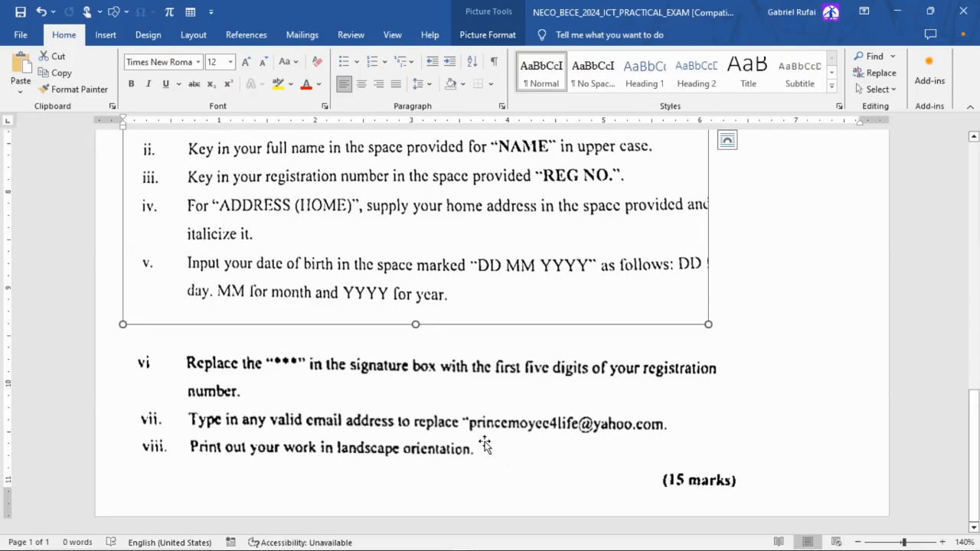
{"action": "key", "text": "alt+Tab"}
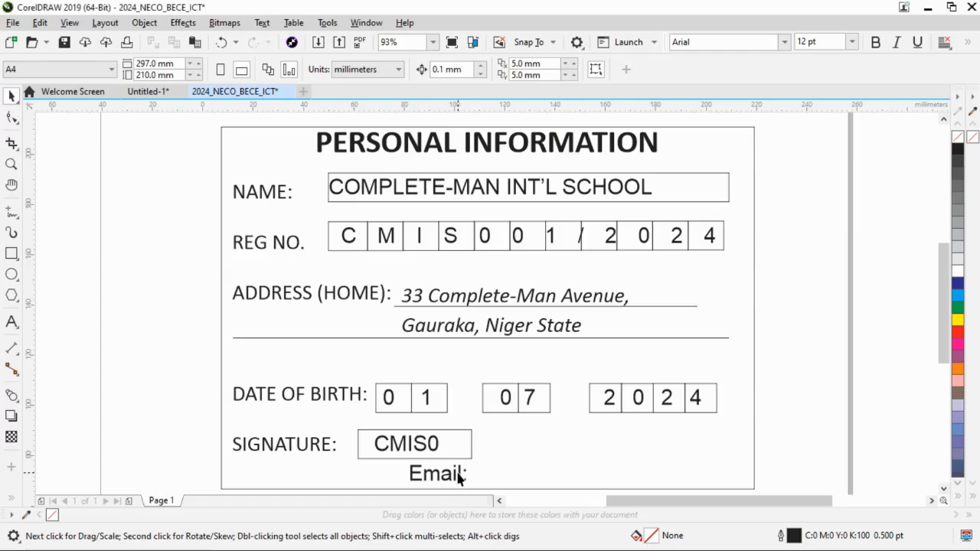
{"action": "left_click", "coordinate": [459, 476]}
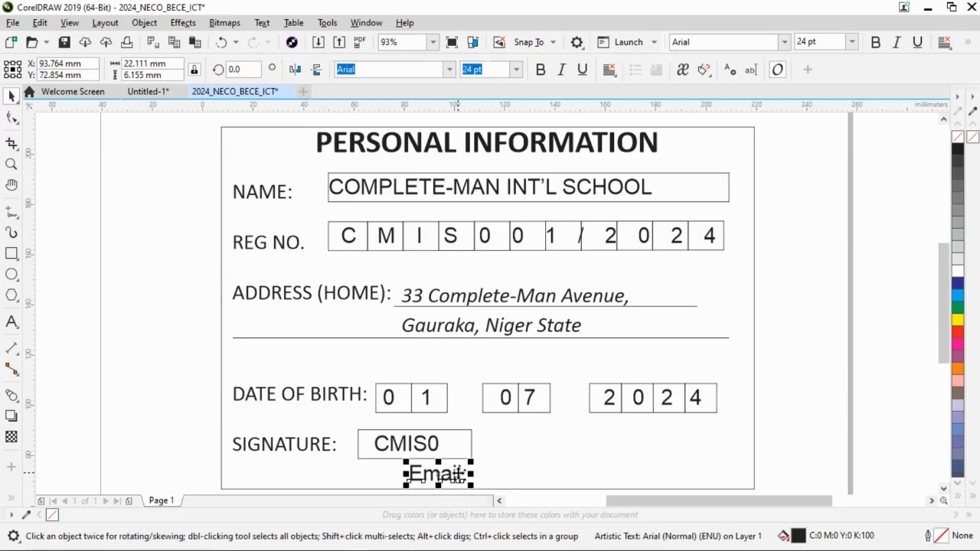
{"action": "left_click", "coordinate": [11, 321]}
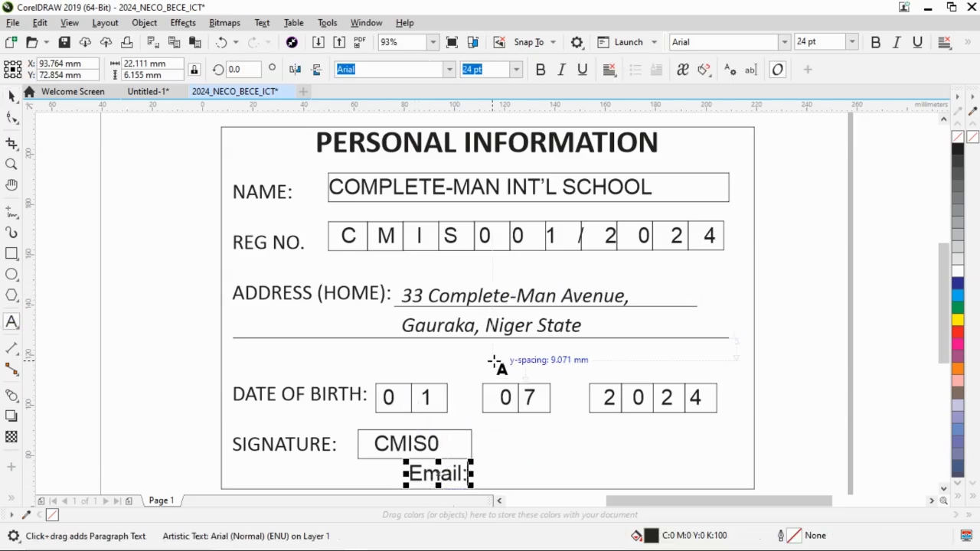
{"action": "key", "text": "BackSpace"}
{"action": "type", "text": "cmi"}
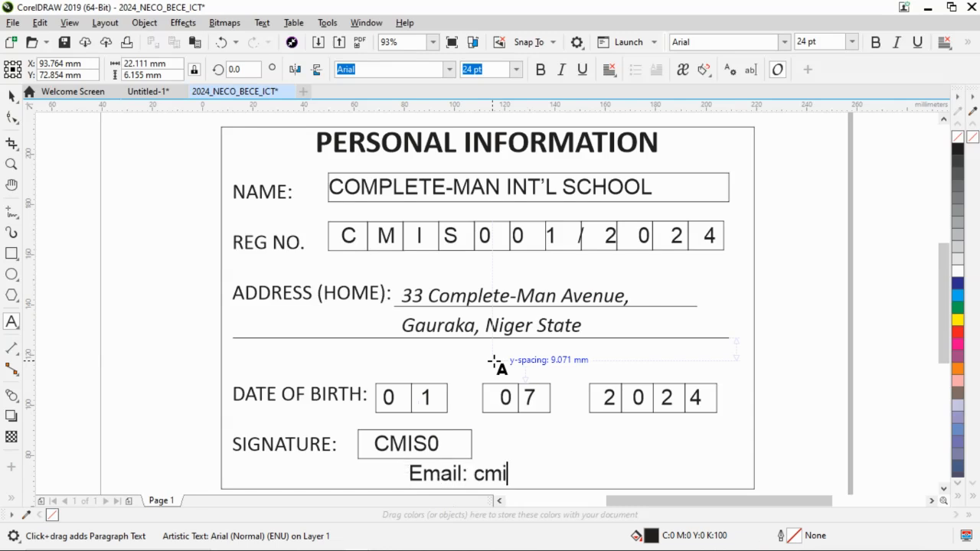
{"action": "type", "text": "sonline"}
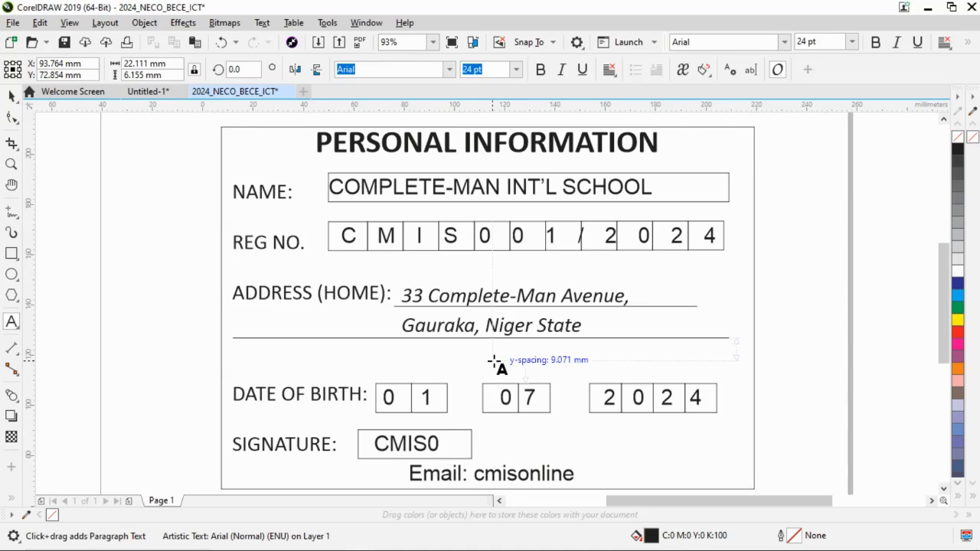
{"action": "key", "text": "BackSpace"}
{"action": "key", "text": "BackSpace"}
{"action": "key", "text": "BackSpace"}
{"action": "key", "text": "BackSpace"}
{"action": "key", "text": "BackSpace"}
{"action": "key", "text": "BackSpace"}
{"action": "key", "text": "BackSpace"}
{"action": "key", "text": "BackSpace"}
{"action": "key", "text": "BackSpace"}
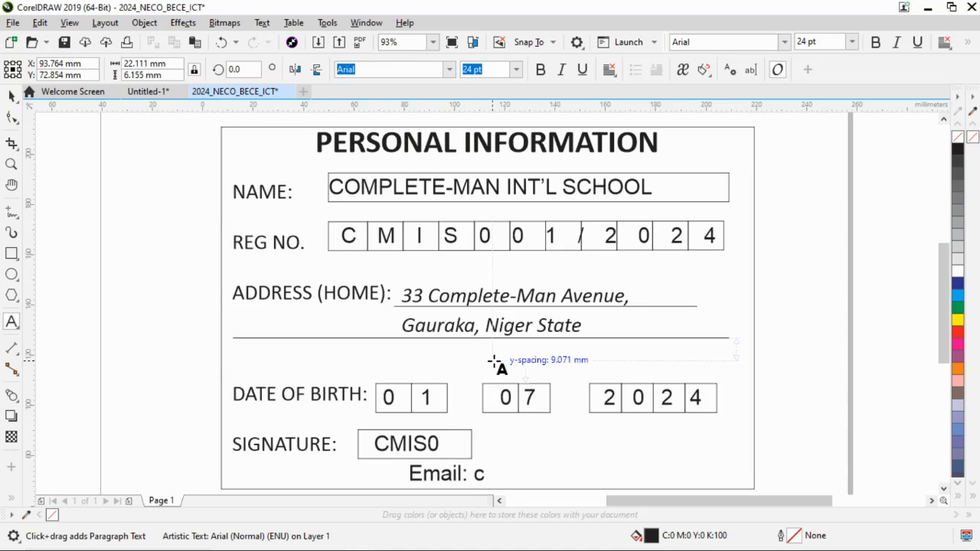
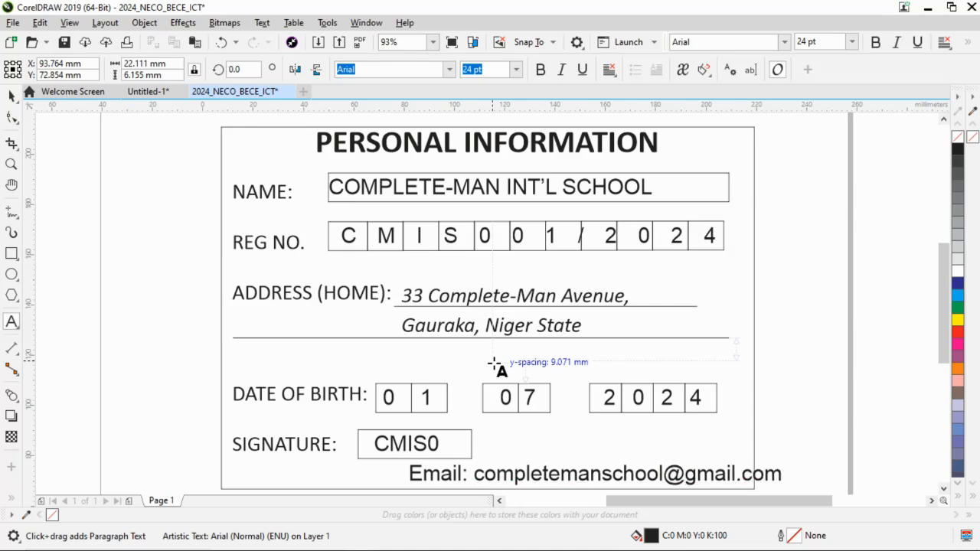
{"action": "left_click", "coordinate": [13, 98]}
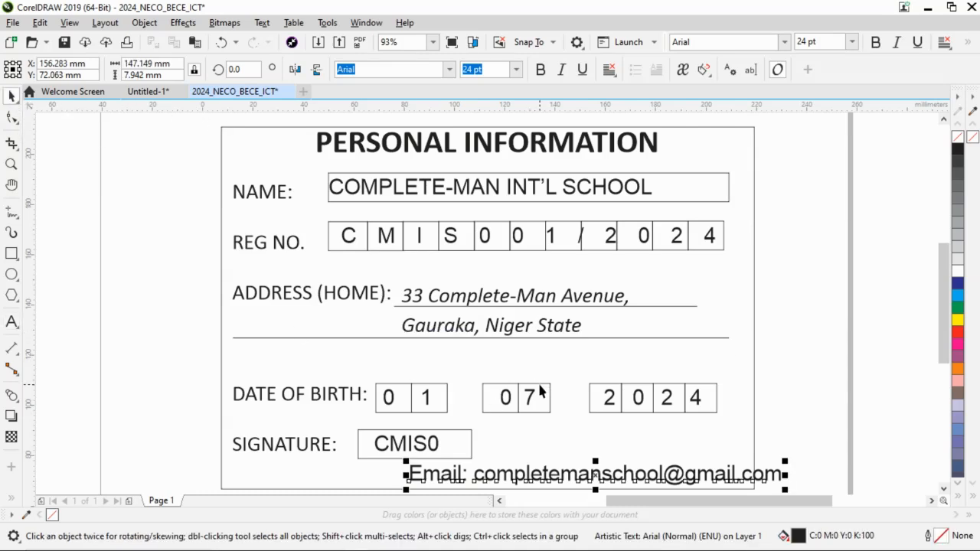
Shift the email line horizontally so it fits inside the card border and set its font to Calibri.
{"action": "key", "text": "alt+Tab"}
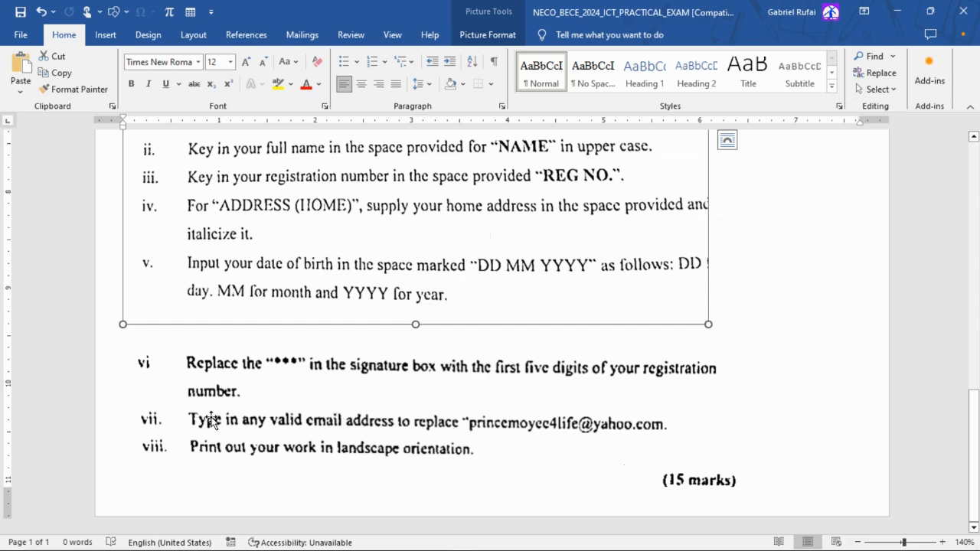
{"action": "key", "text": "alt+Tab"}
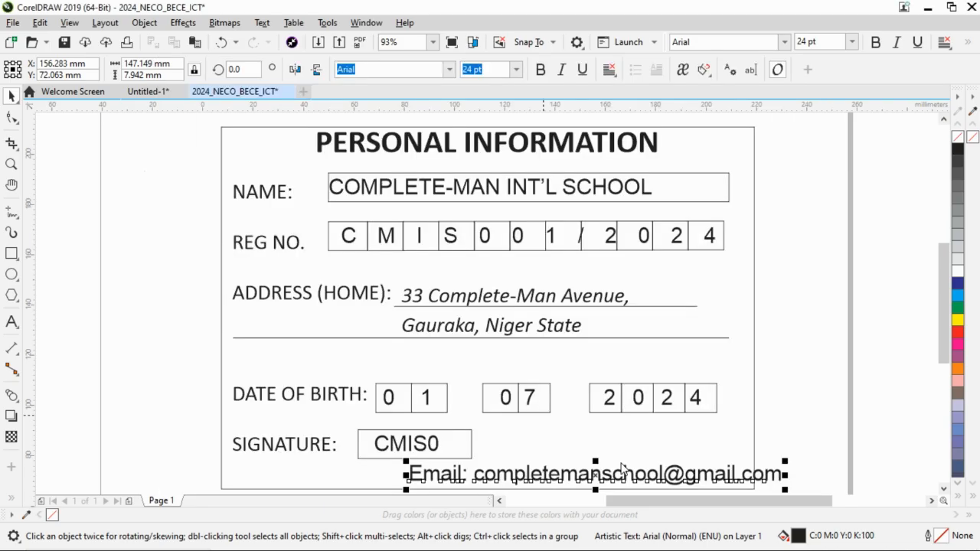
{"action": "left_click_drag", "start_coordinate": [594, 476], "coordinate": [501, 485]}
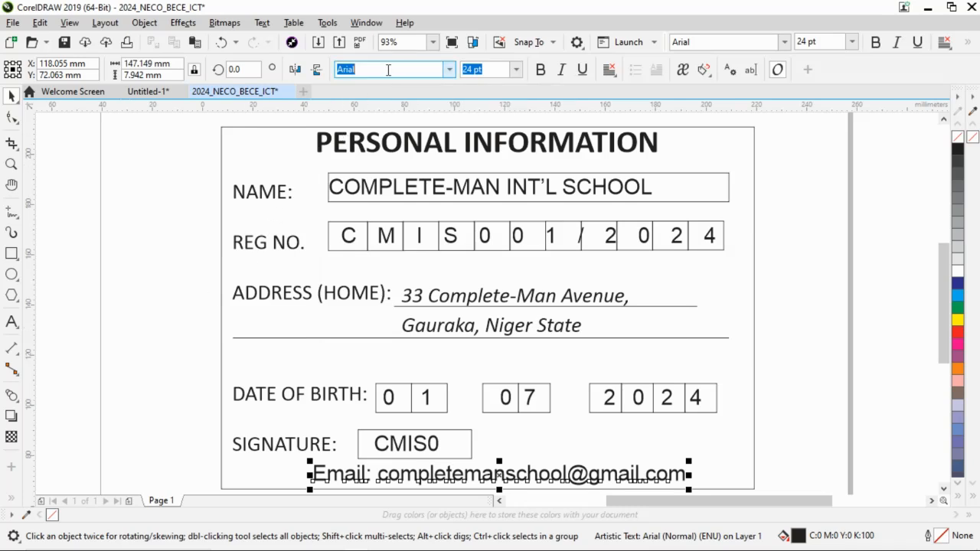
{"action": "type", "text": "Ca"}
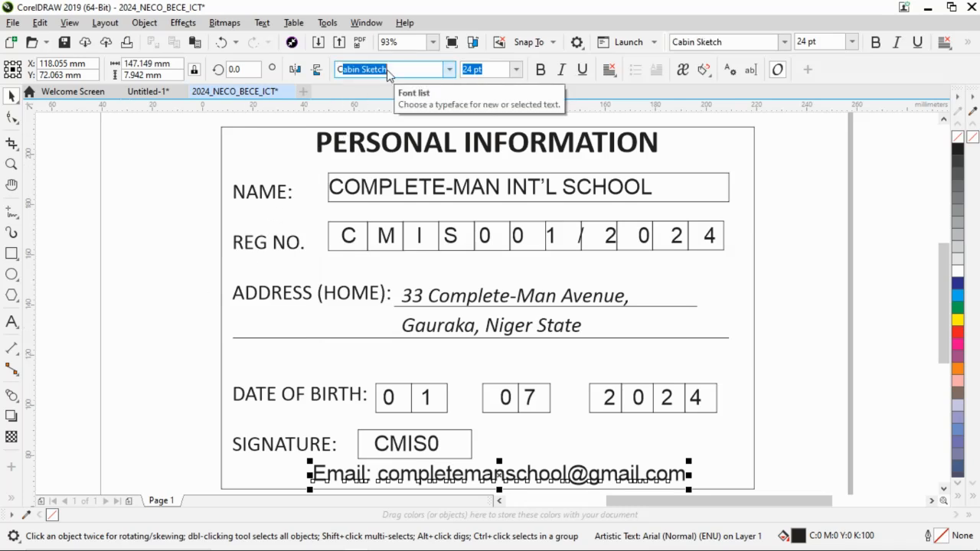
{"action": "type", "text": "libri"}
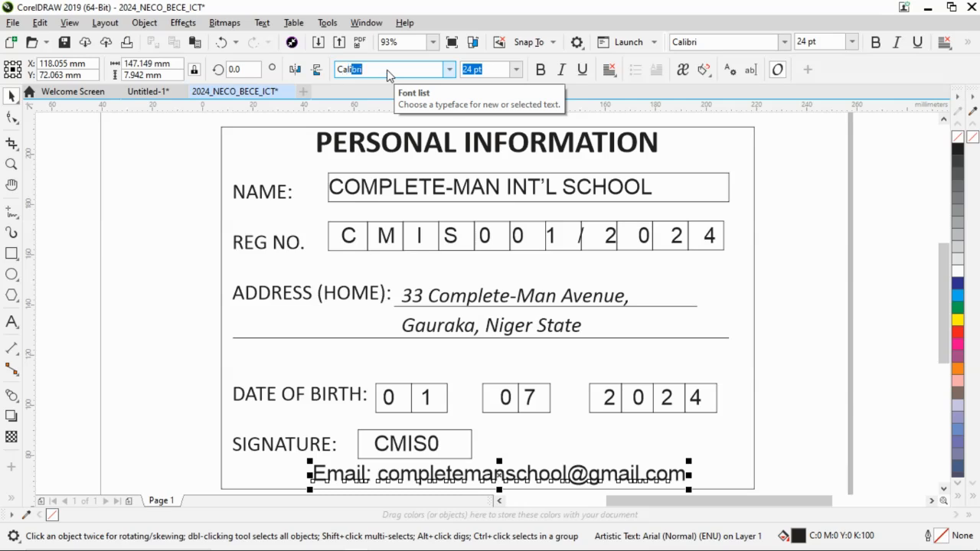
{"action": "key", "text": "Return"}
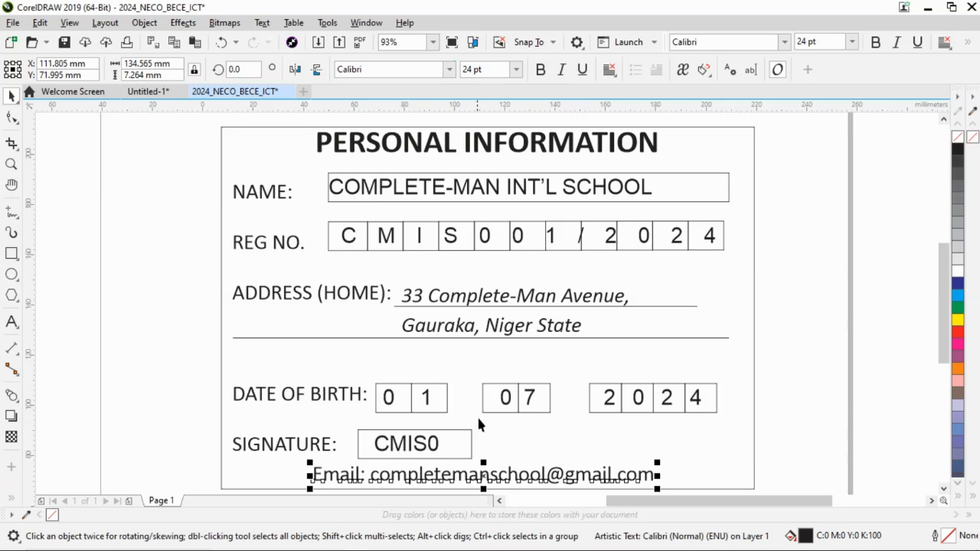
{"action": "left_click", "coordinate": [167, 314]}
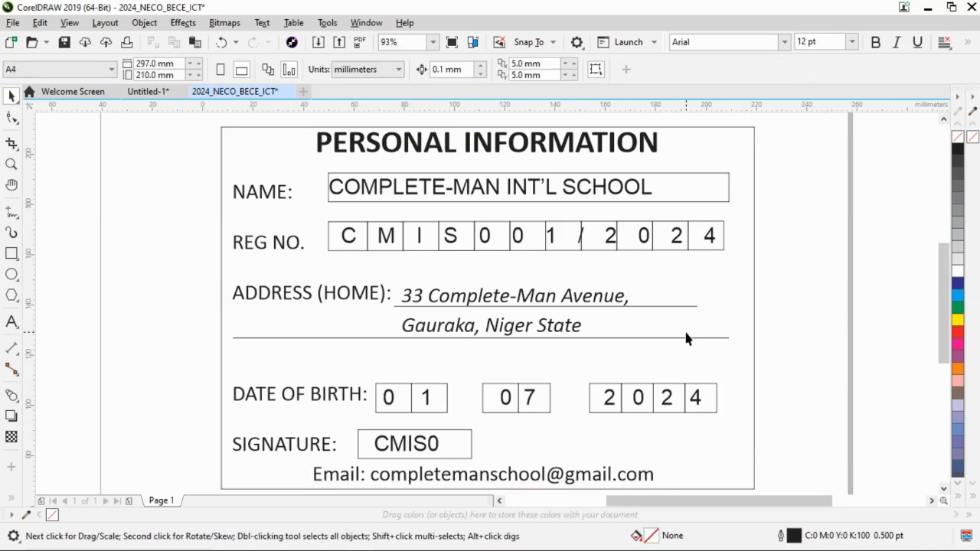
Check instruction viii in Word, review the printer and orientation options for the whole card in CorelDRAW, and close the print settings without printing.
{"action": "key", "text": "alt+Tab"}
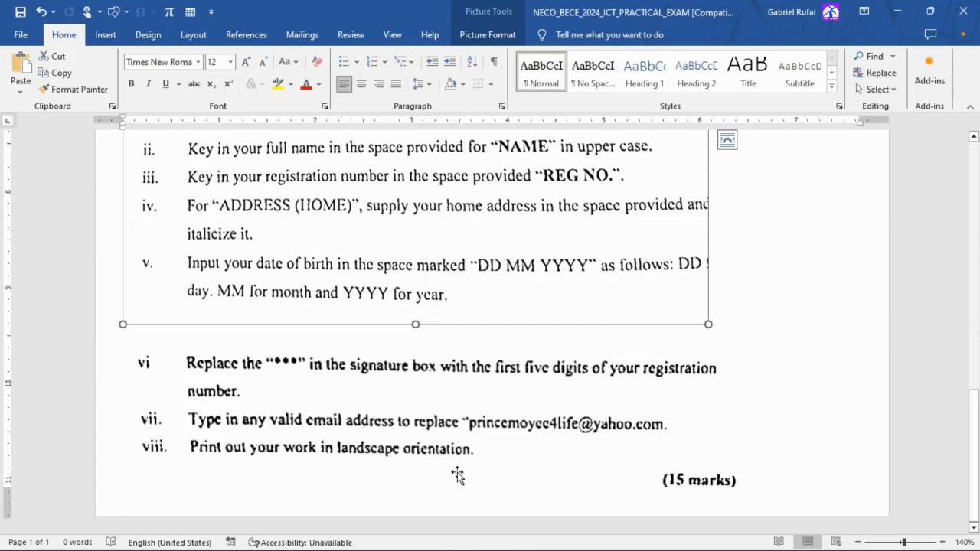
{"action": "key", "text": "alt+Tab"}
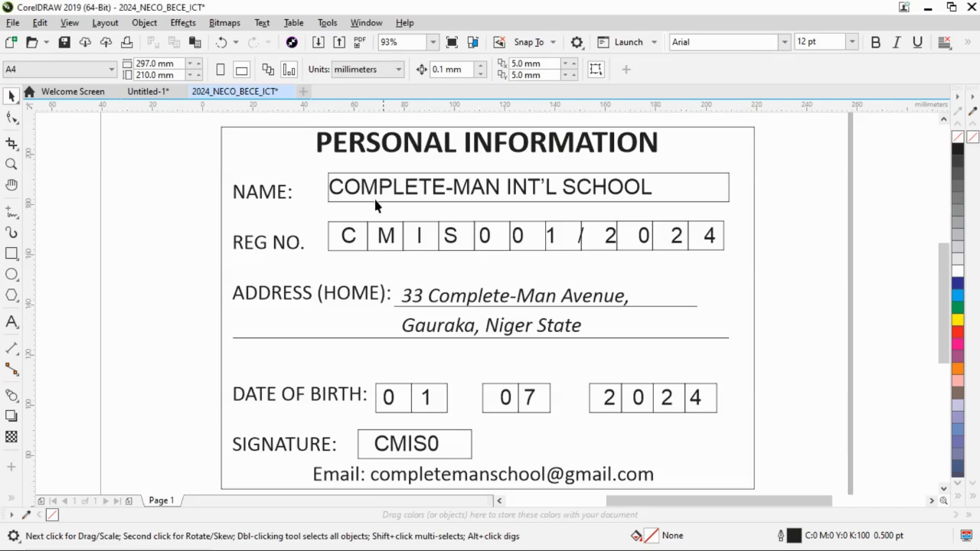
{"action": "scroll", "coordinate": [411, 239], "scroll_direction": "down", "scroll_amount": 2}
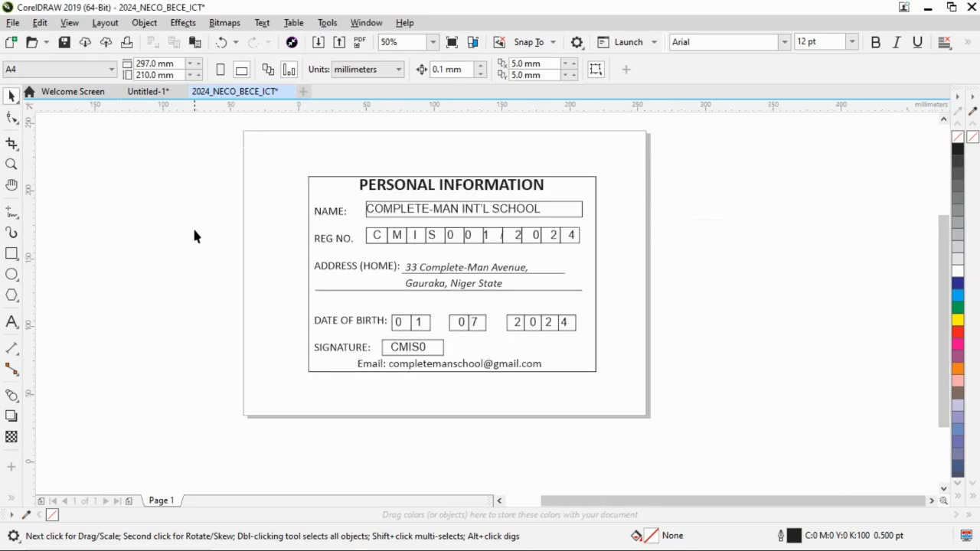
{"action": "key", "text": "alt+Tab"}
{"action": "left_click", "coordinate": [12, 23]}
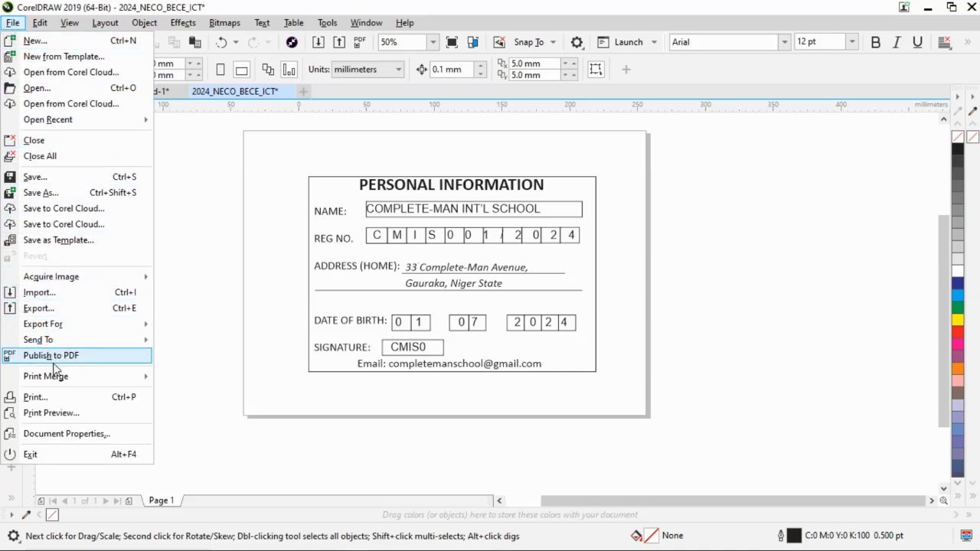
{"action": "left_click", "coordinate": [63, 399]}
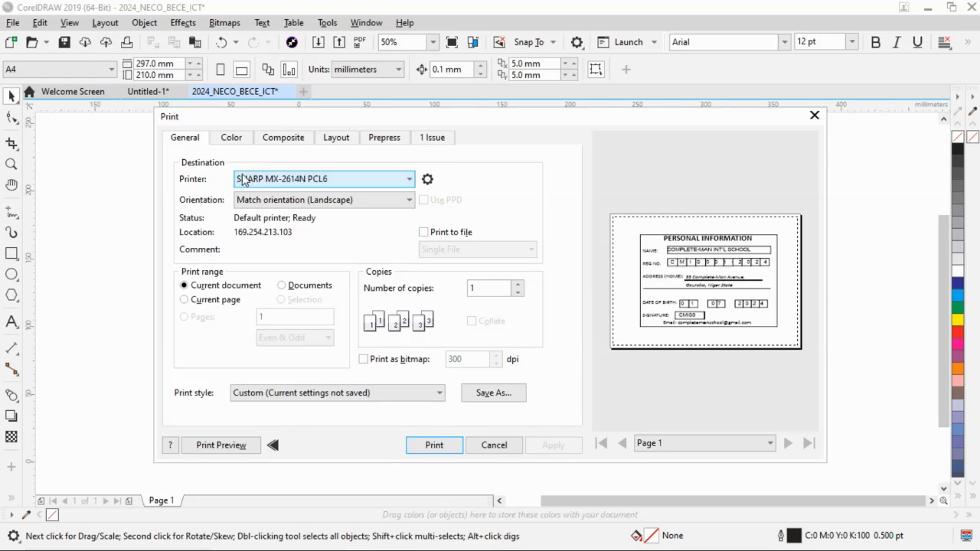
{"action": "left_click", "coordinate": [297, 181]}
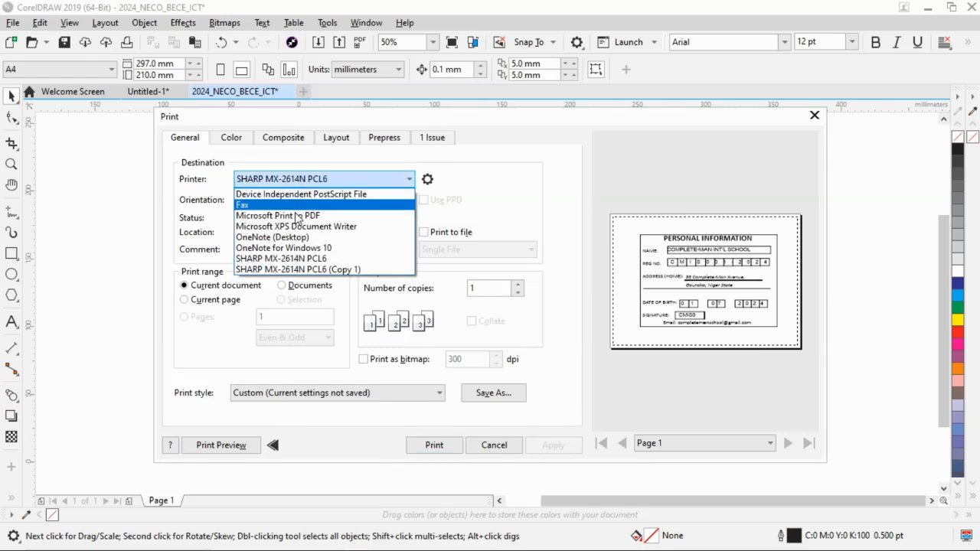
{"action": "left_click", "coordinate": [291, 163]}
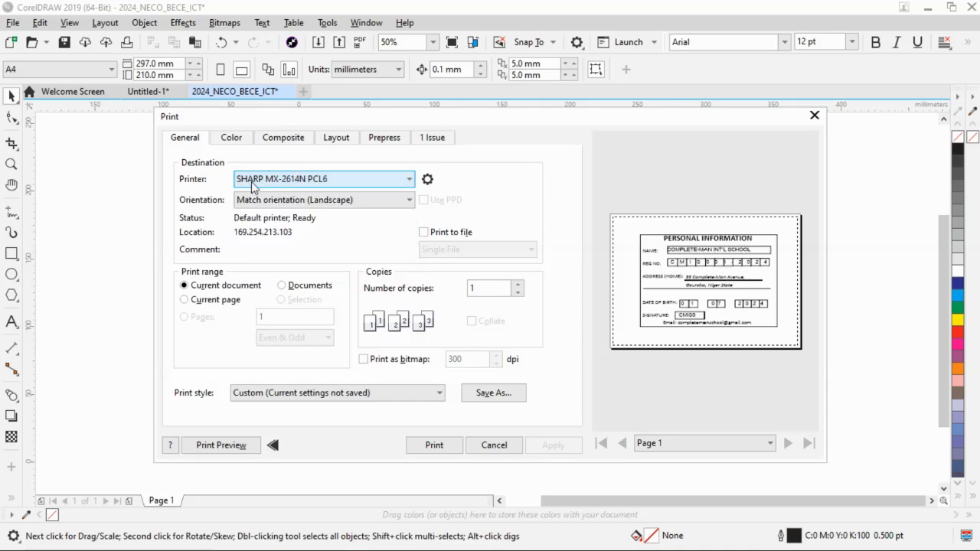
{"action": "left_click", "coordinate": [322, 199]}
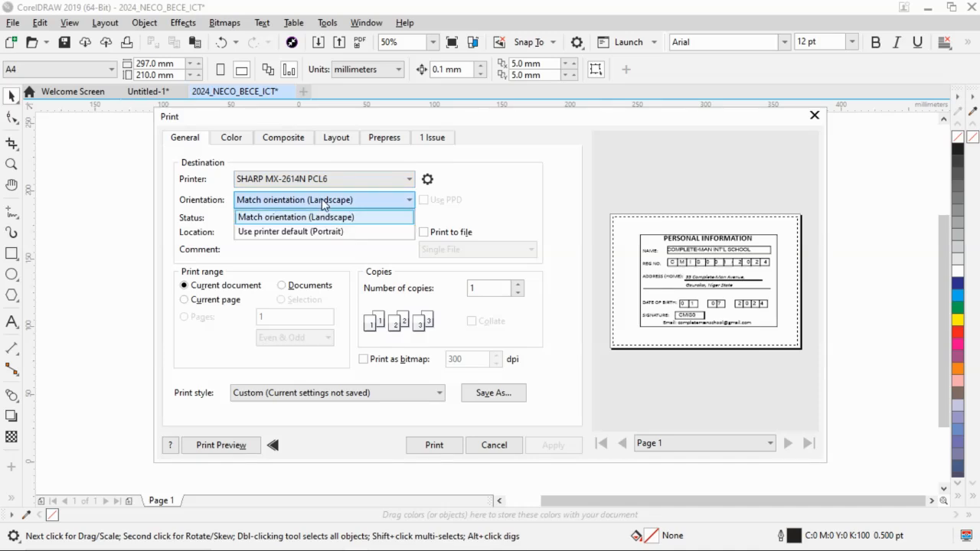
{"action": "left_click", "coordinate": [376, 203]}
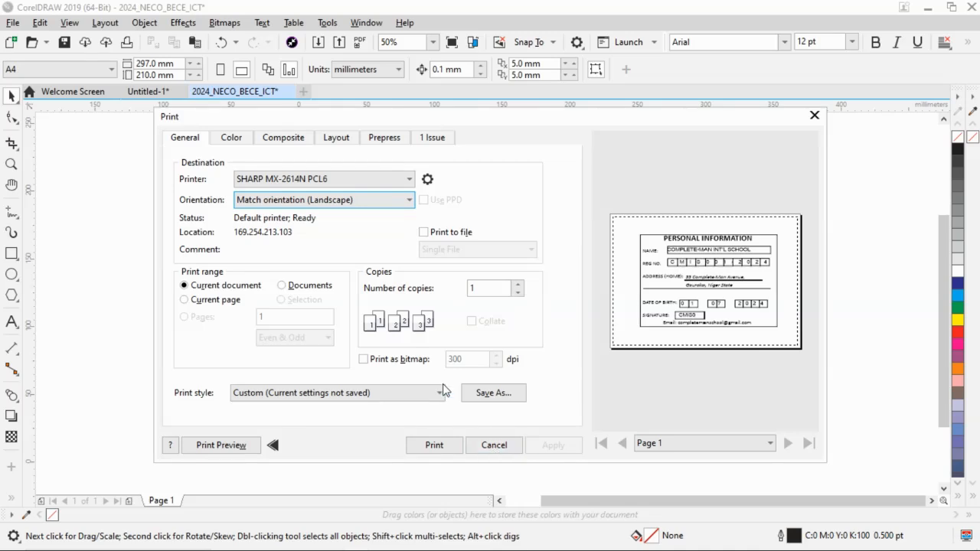
{"action": "left_click", "coordinate": [494, 444]}
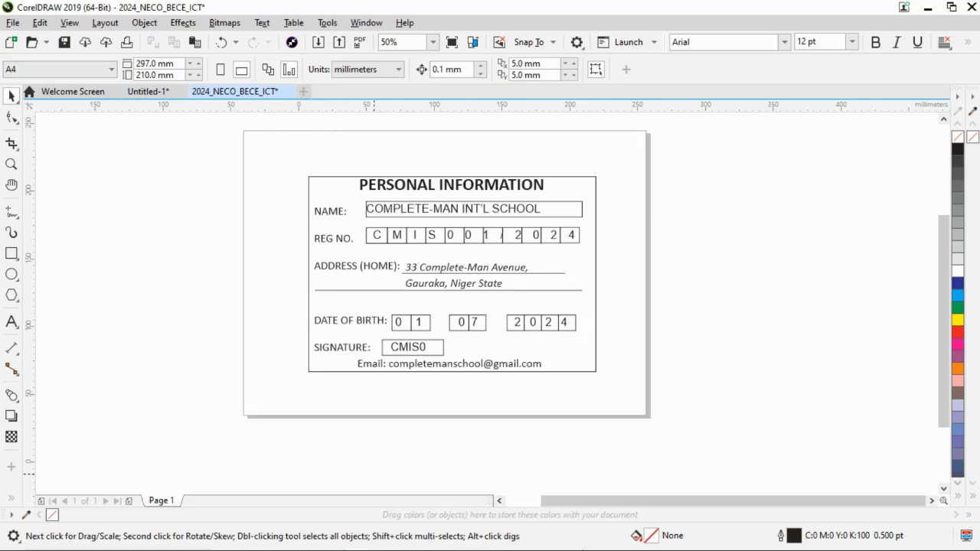
{"action": "mouse_move", "coordinate": [612, 545]}
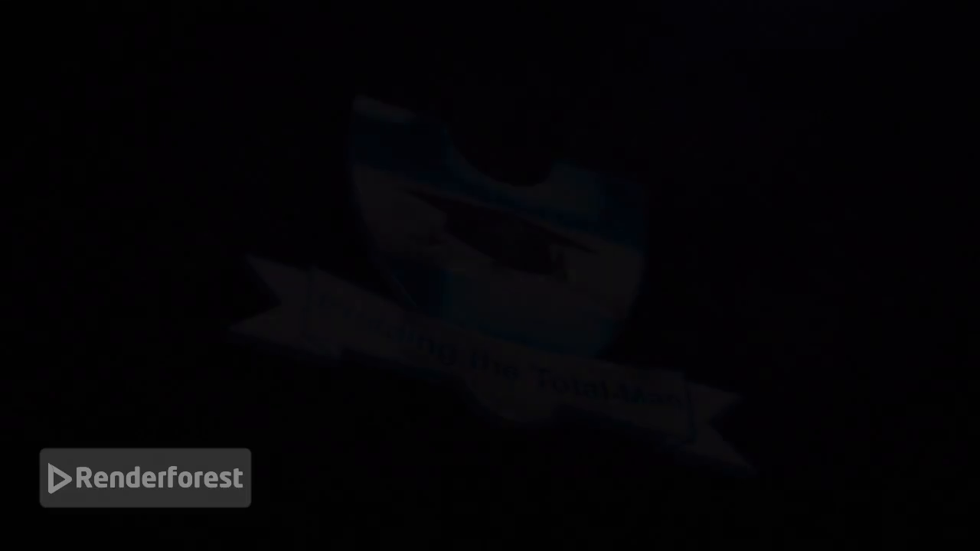